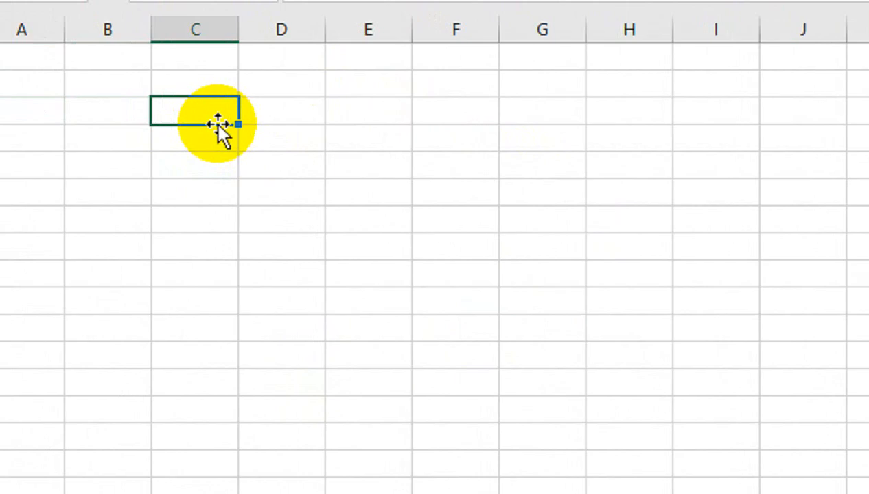
Enter the label "Start date" in C3 and "End Date" in F3.
text(s)
key(BackSpace)
text(Start)
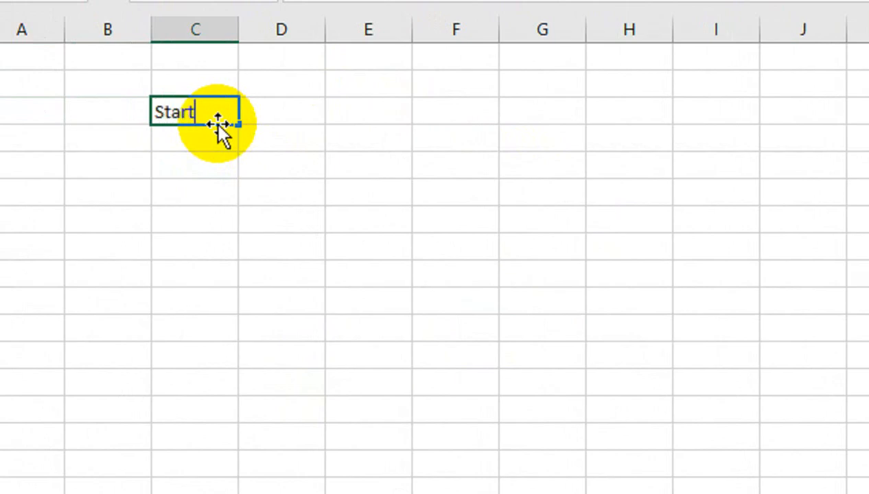
text( date)
key(Tab)
key(Tab)
key(Tab)
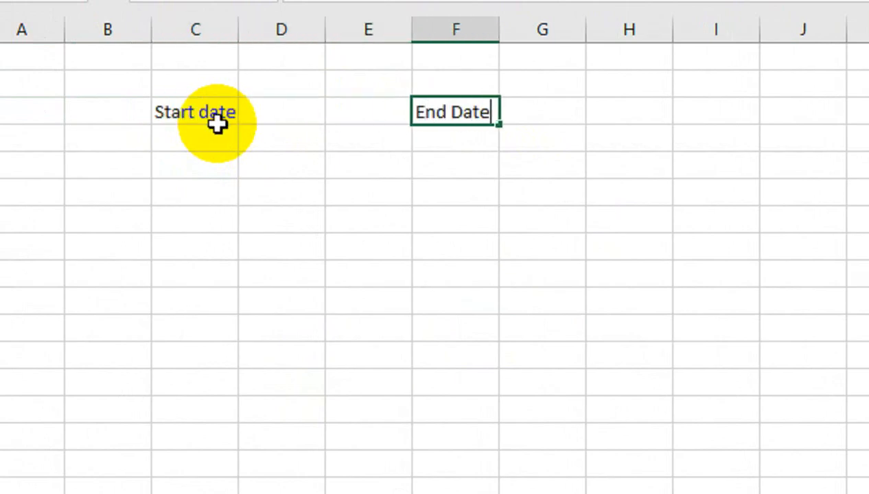
key(Tab)
Enter 1/1/2022 as the start date in C4 and format it as day-month-year.
click(217, 142)
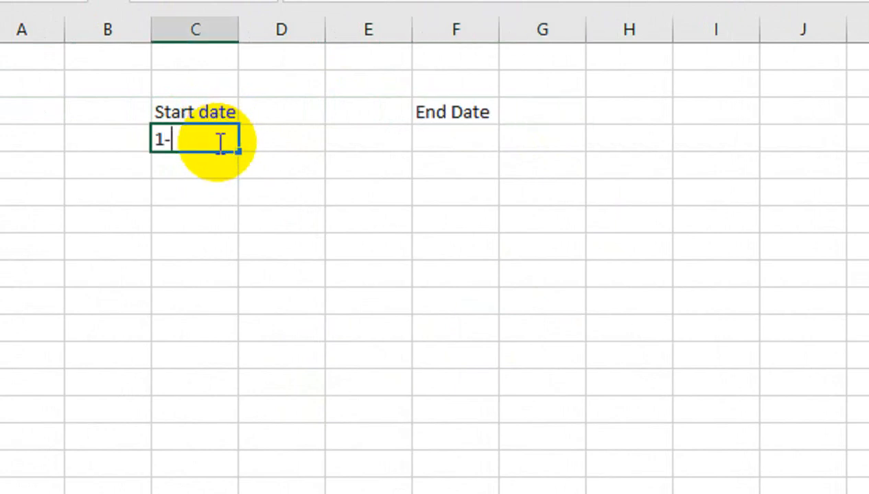
key(Tab)
click(217, 141)
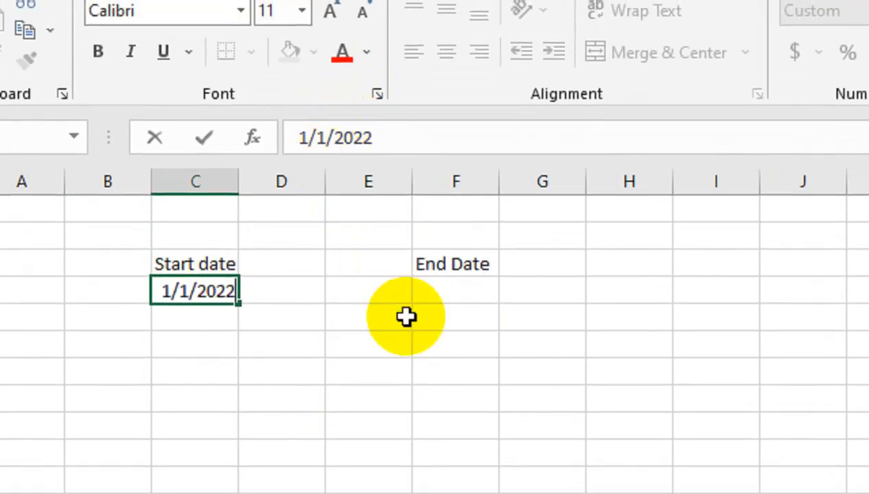
key(Return)
key(Up)
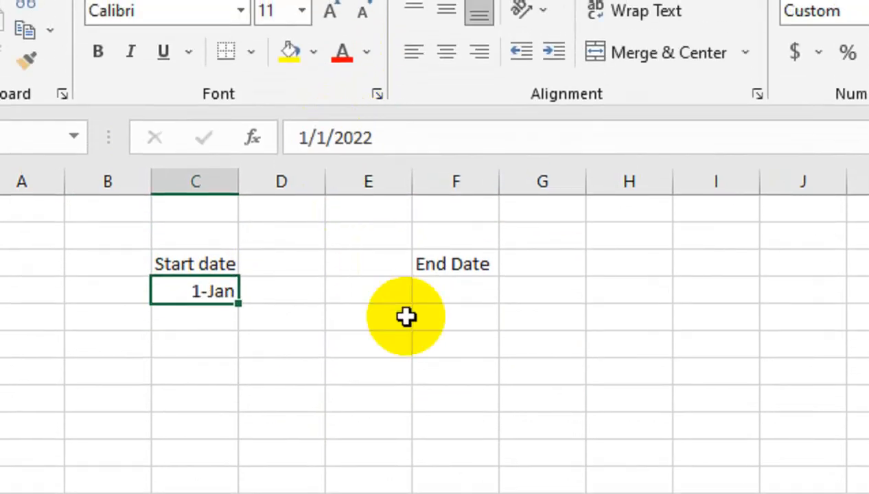
Calculate the end date in F4 with the formula =EOMONTH(C4,0).
key(Right)
key(Right)
key(Right)
text(=)
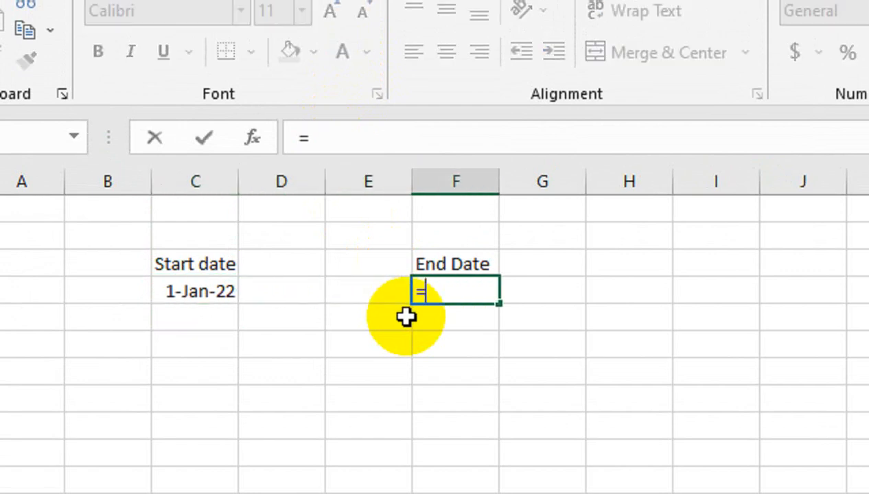
text(eo)
key(Tab)
key(Left)
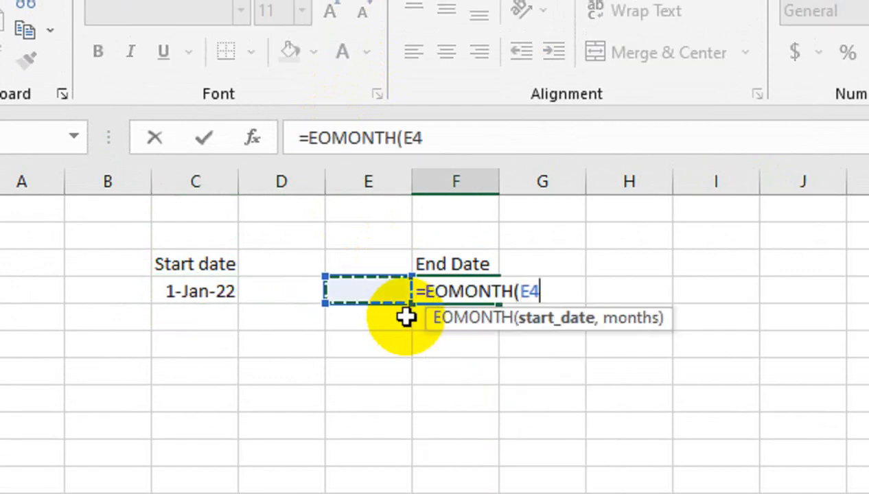
key(Left)
key(Left)
text(,0)
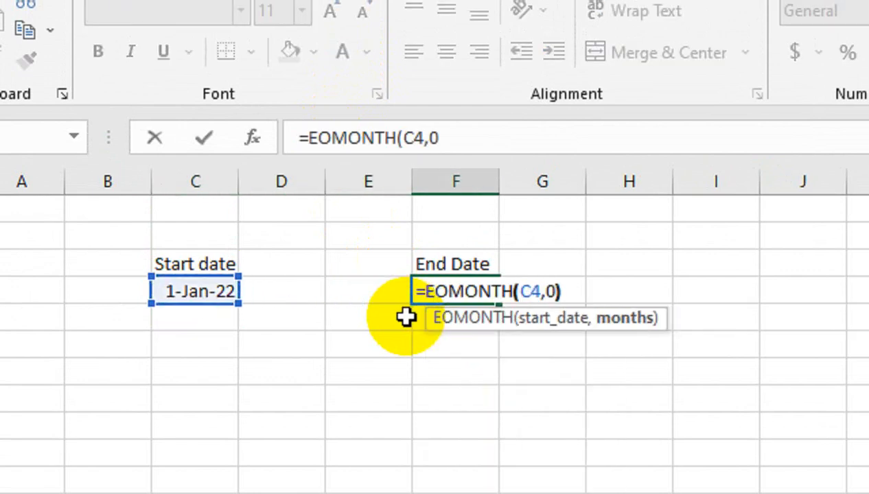
key(Return)
Format the end date in F4 as a day-month-year date.
key(Up)
key(ctrl+shift+numbersign)
click(407, 316)
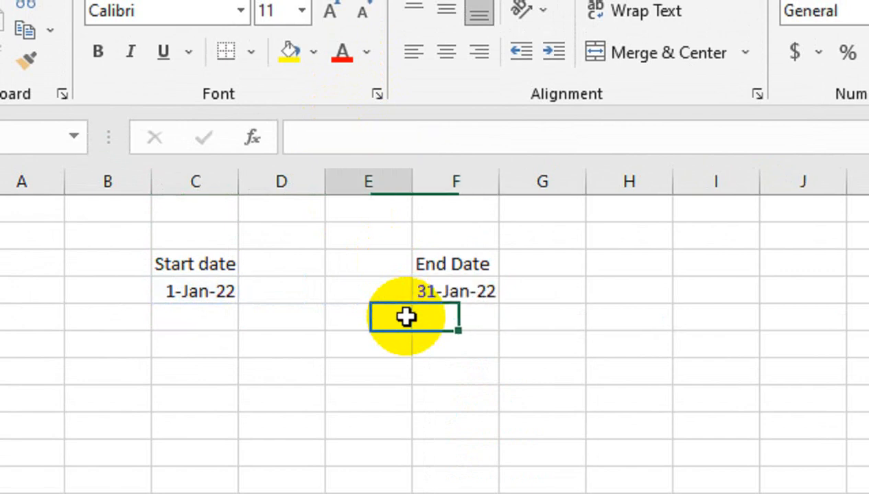
Enter the row labels "Location" in C7 and "Net Profit" in C8.
key(Down)
key(Down)
key(Left)
key(Left)
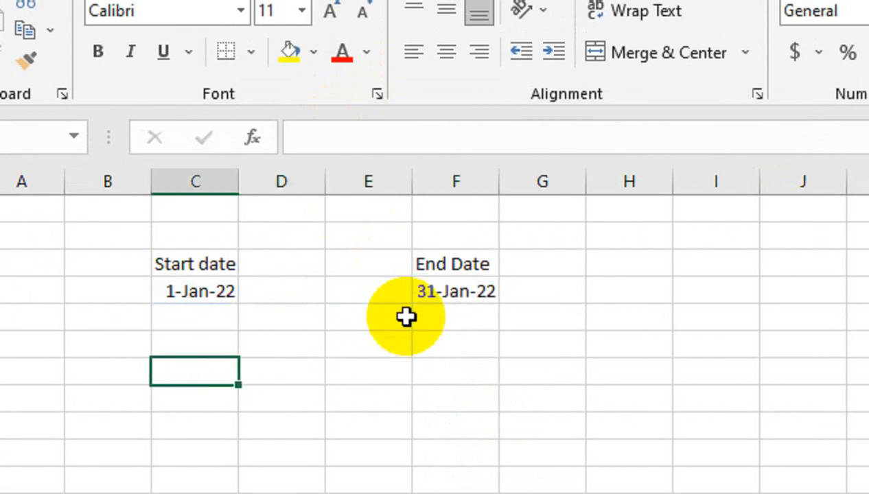
text(Locat)
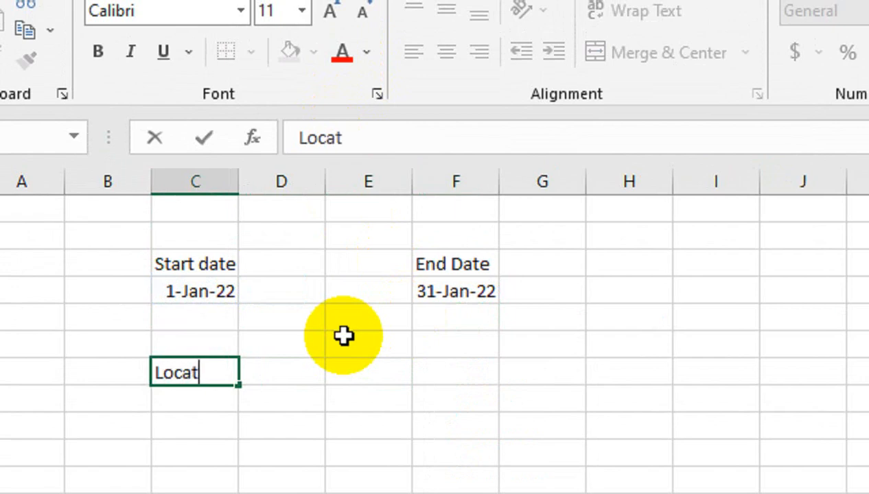
text(ion)
key(Return)
text(Net)
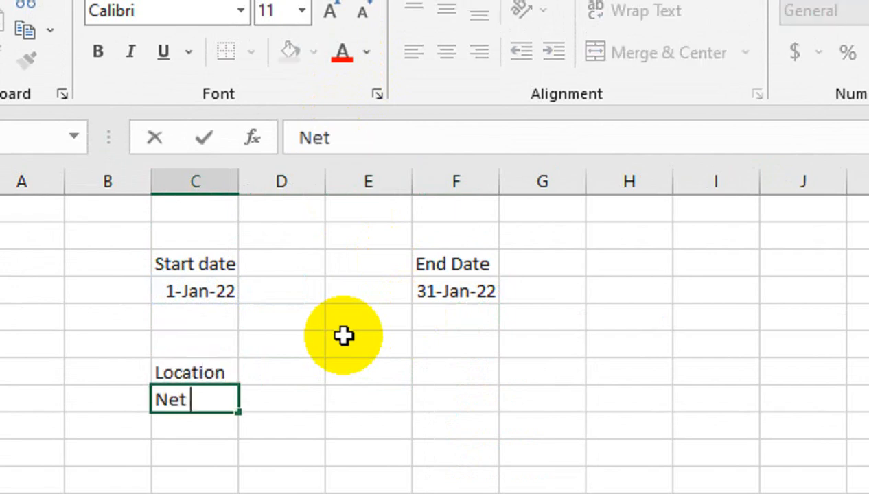
text( Profit)
key(Right)
Enter KARACHI in F7 as the first location heading.
key(Down)
key(Down)
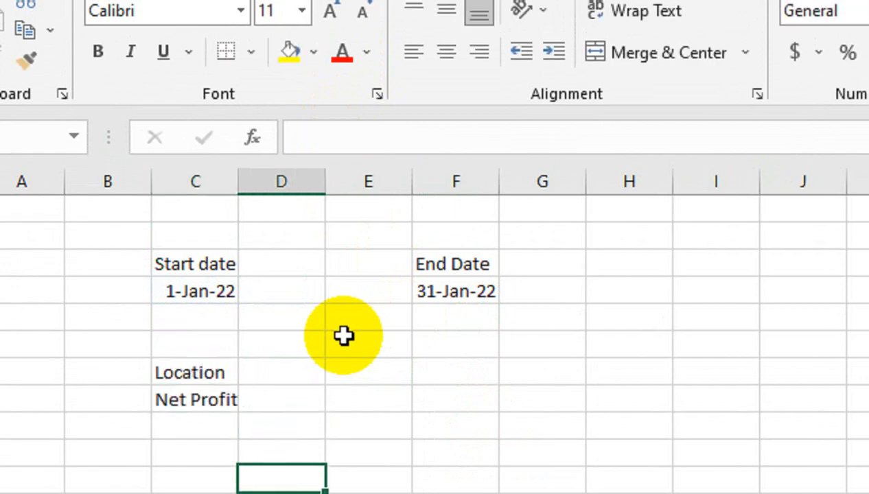
key(Left)
key(Right)
key(Right)
key(Up)
key(Up)
key(Up)
key(Up)
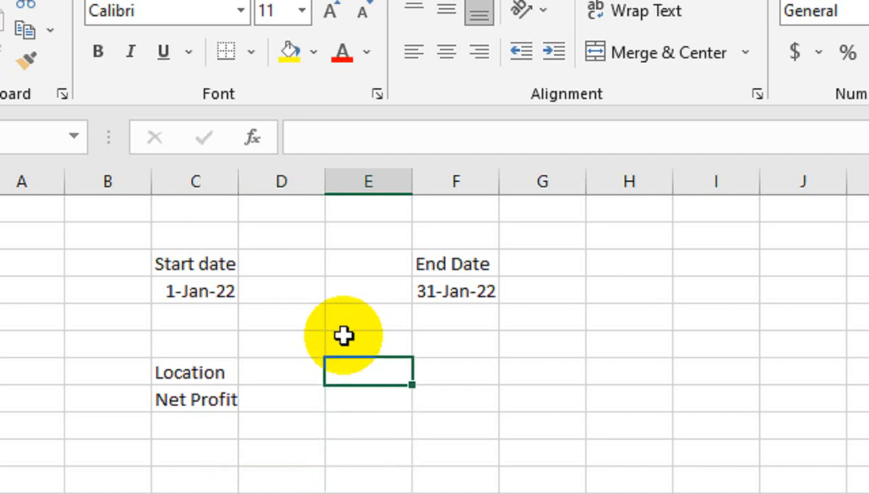
key(Right)
text(k)
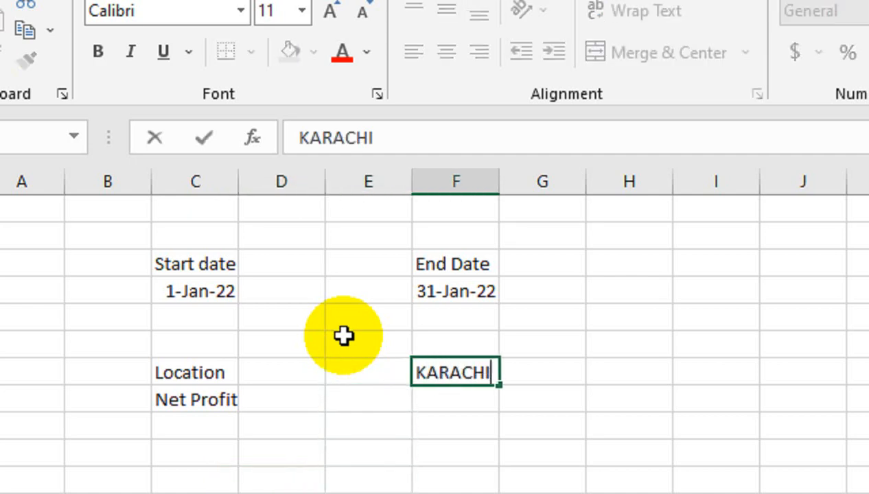
key(Right)
Enter LAHOR in H7 as the second location heading.
key(Right)
key(Right)
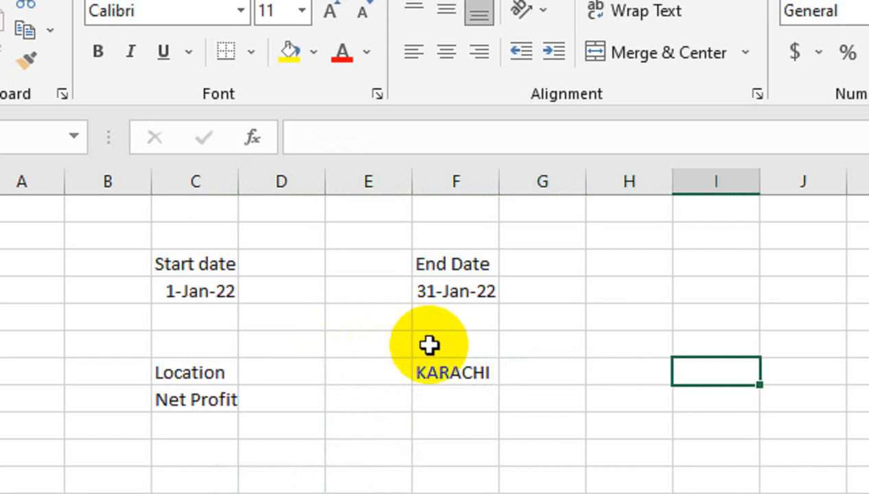
click(611, 367)
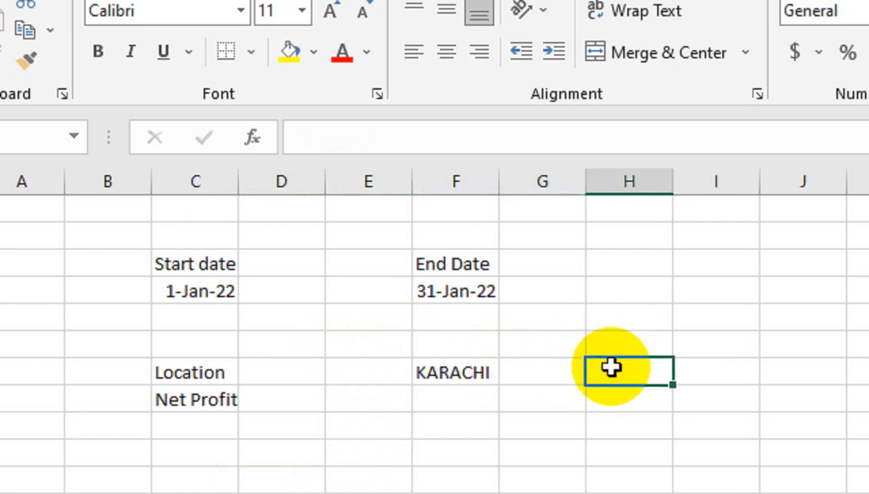
text(LA)
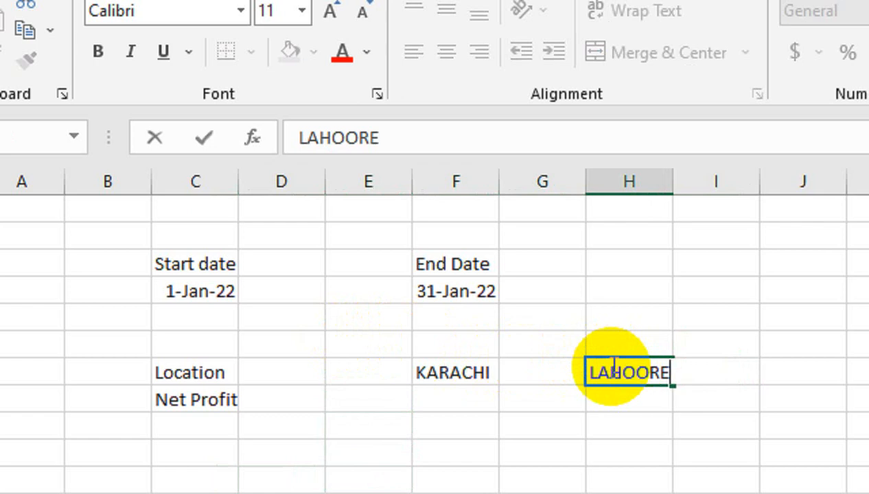
text(HOR)
key(Right)
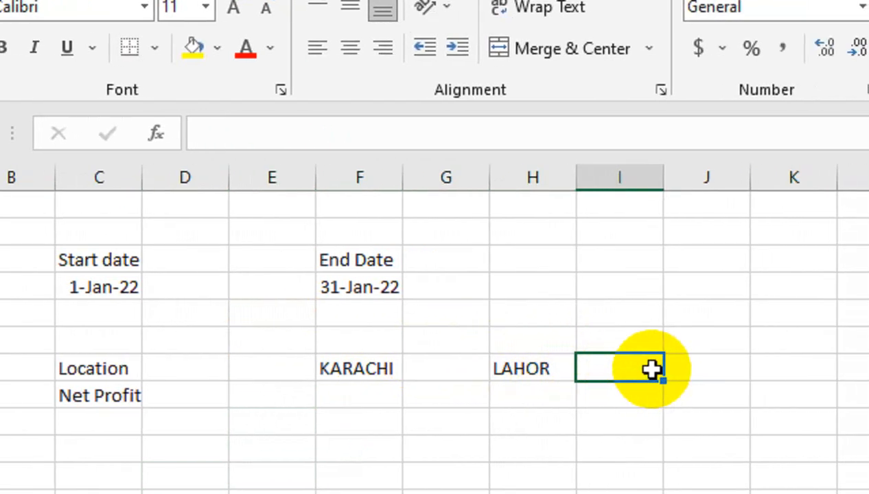
Enter the location headings ISLAMABAD in J7 and SAKKAR in L7.
key(Right)
text(ISLAMABAD)
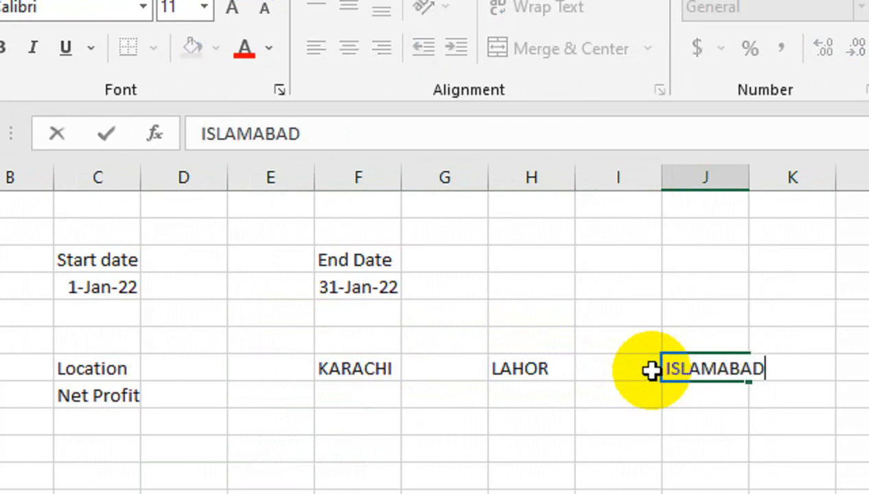
key(Right)
click(649, 311)
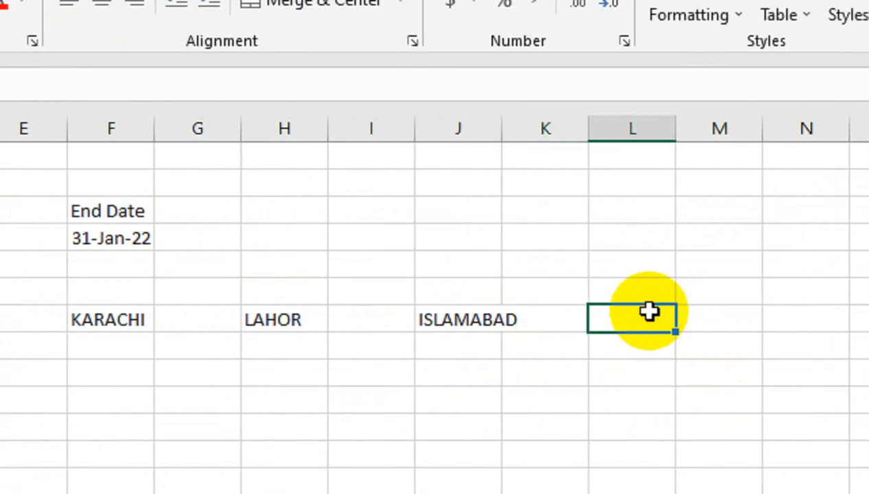
text(SAKKAR)
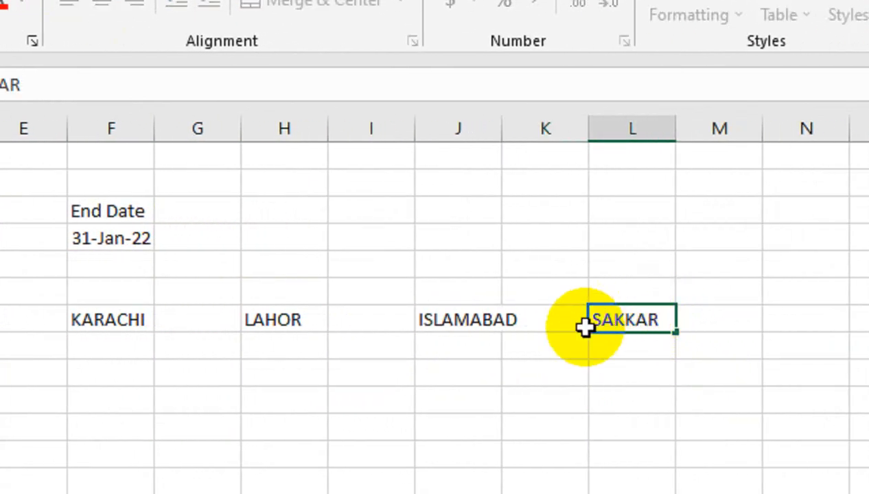
click(473, 401)
Autofit column J to its contents and widen column C slightly.
double_click(502, 129)
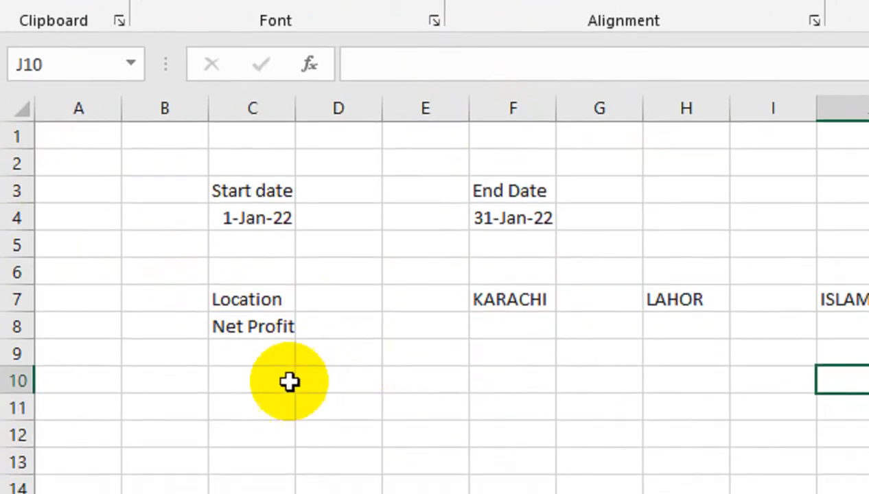
click(280, 371)
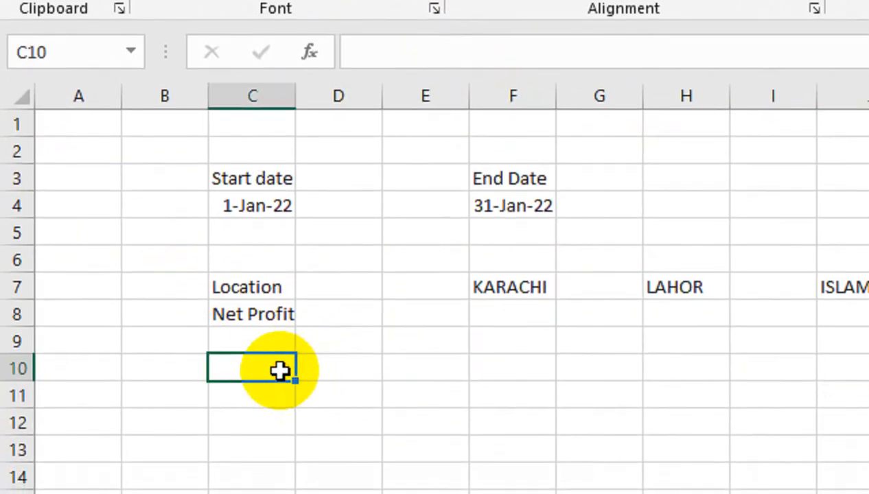
click(583, 315)
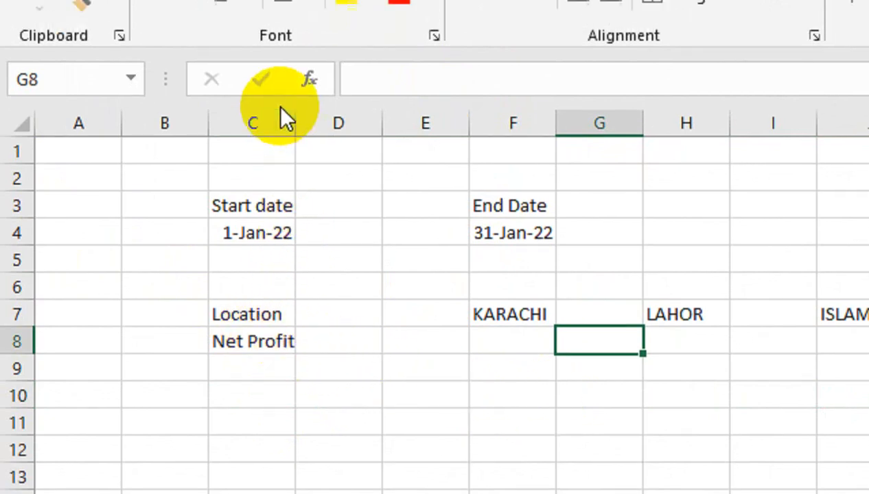
drag(295, 93, 300, 93)
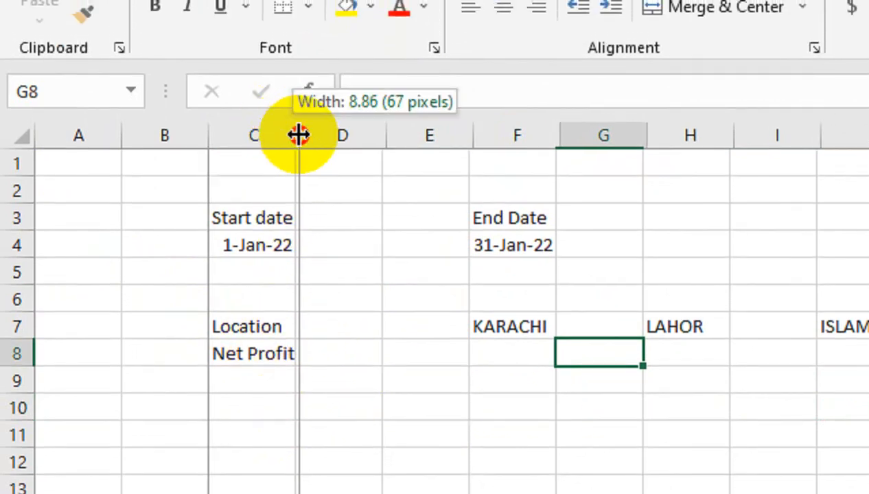
drag(299, 136, 313, 142)
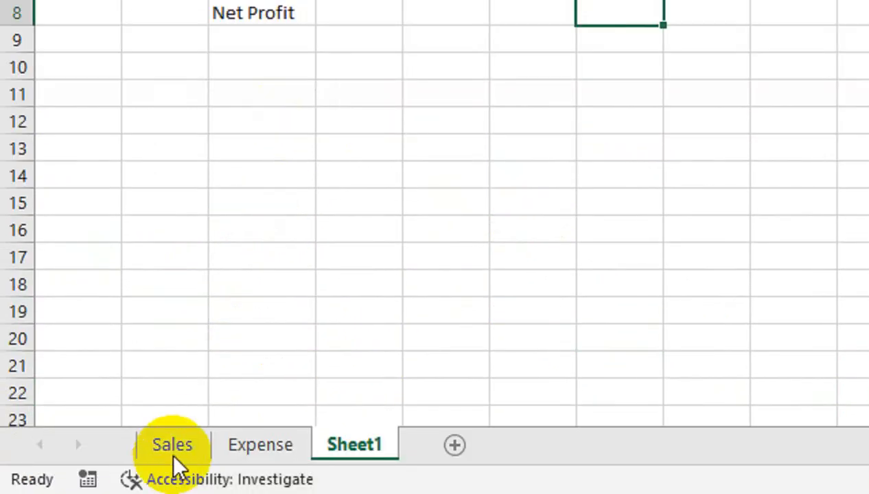
Check the Sales sheet's columns, and enter the labels "Sales", "Tax Amount" and "Gross amount" in C10:C12 of Sheet1.
click(172, 465)
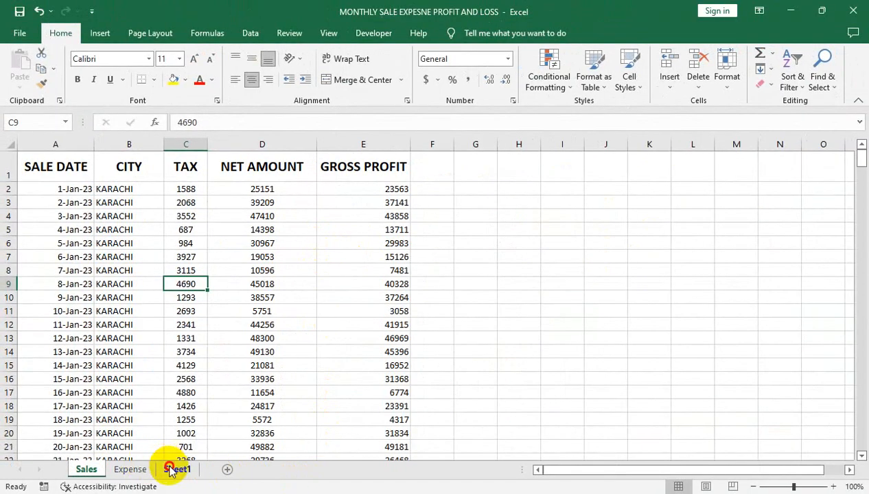
click(171, 468)
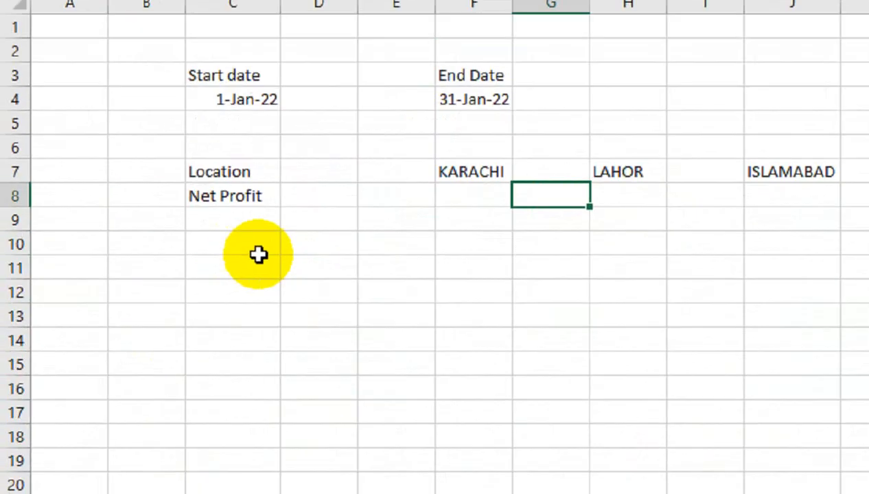
click(87, 469)
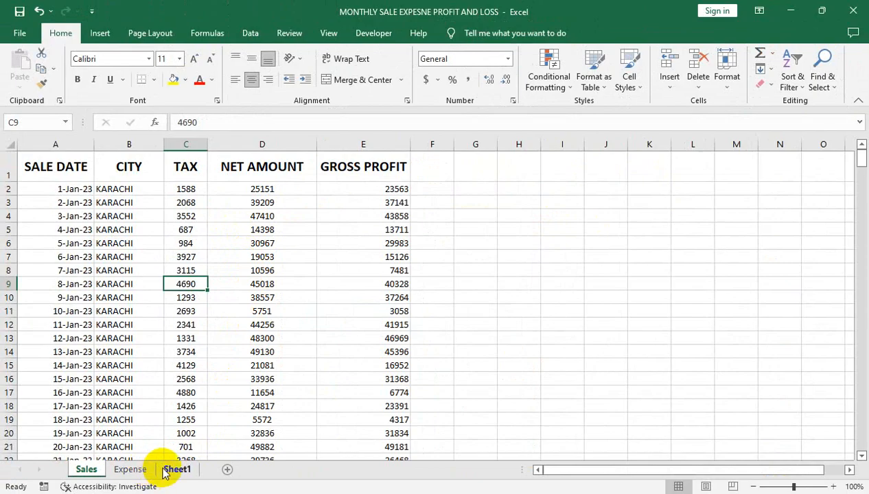
click(176, 470)
click(146, 281)
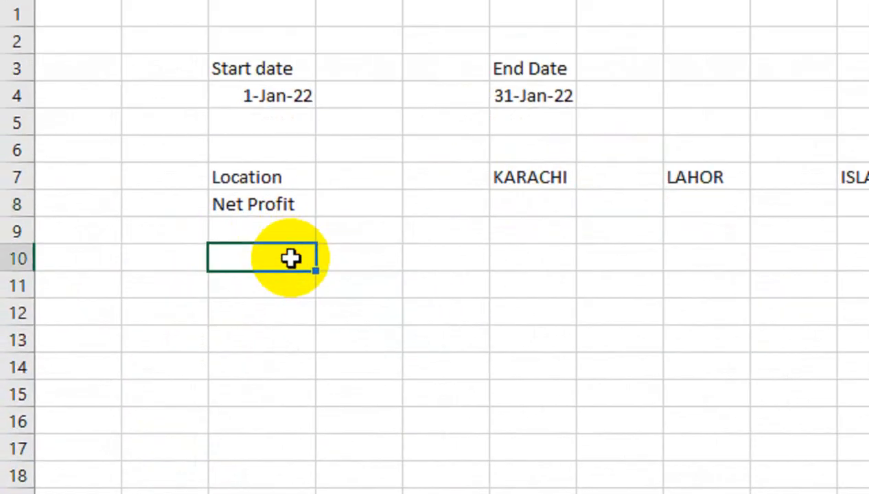
key(Return)
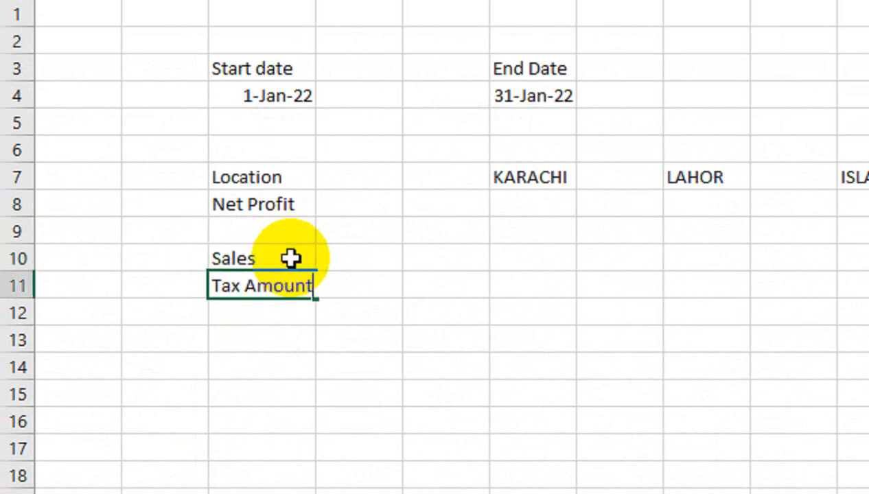
key(Return)
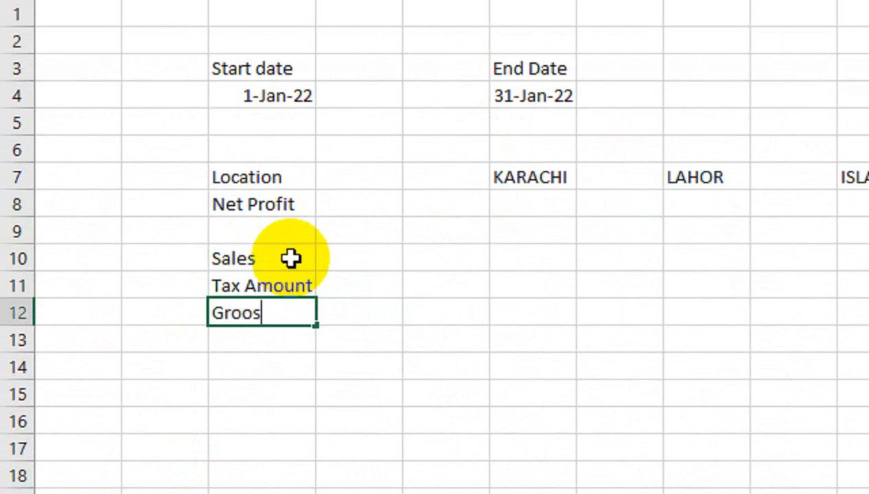
text(Gross amount)
key(Return)
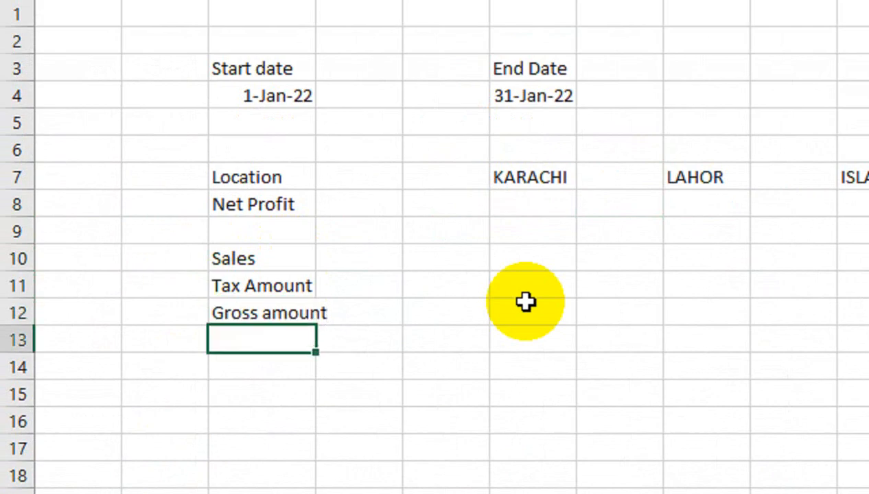
Autofit column C to the "Gross amount" label in C12.
key(Up)
key(alt+h)
key(o)
key(i)
key(Down)
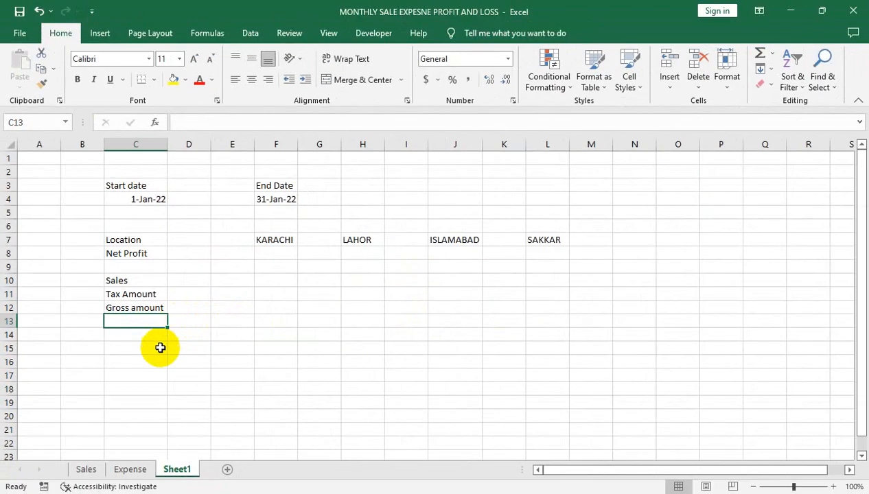
Copy the seven expense names from Shop Rent to Other expense (B2:B8) on the Expense sheet into Sheet1 starting at C15.
click(122, 474)
drag(223, 261, 266, 362)
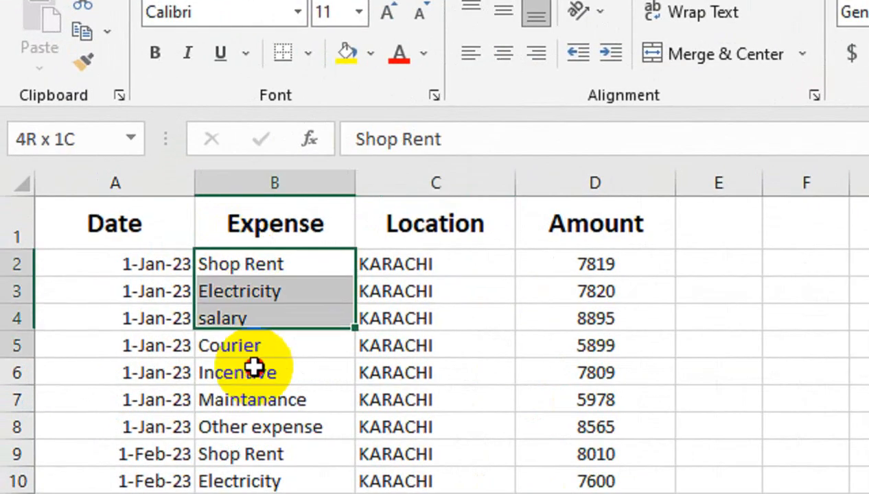
key(ctrl+c)
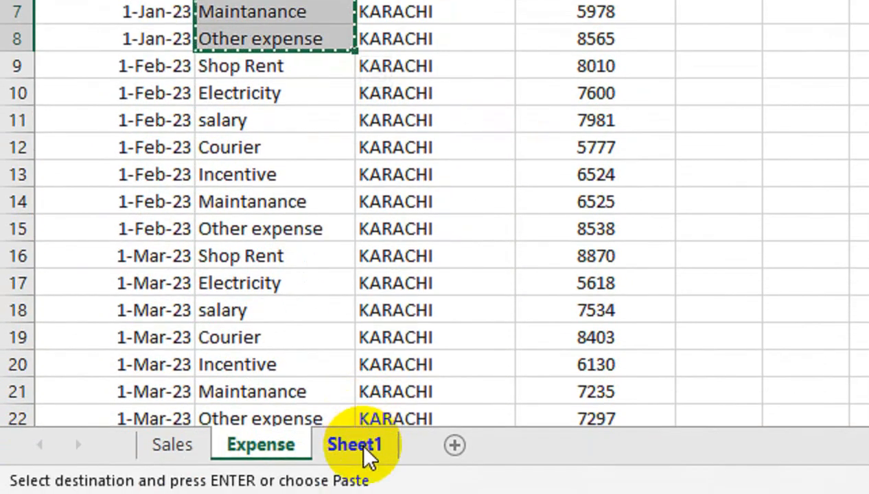
click(361, 450)
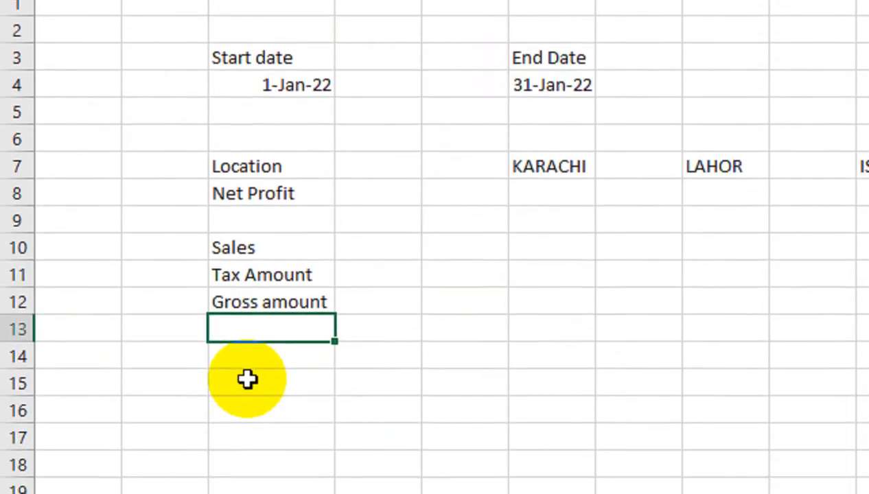
click(248, 467)
key(ctrl+v)
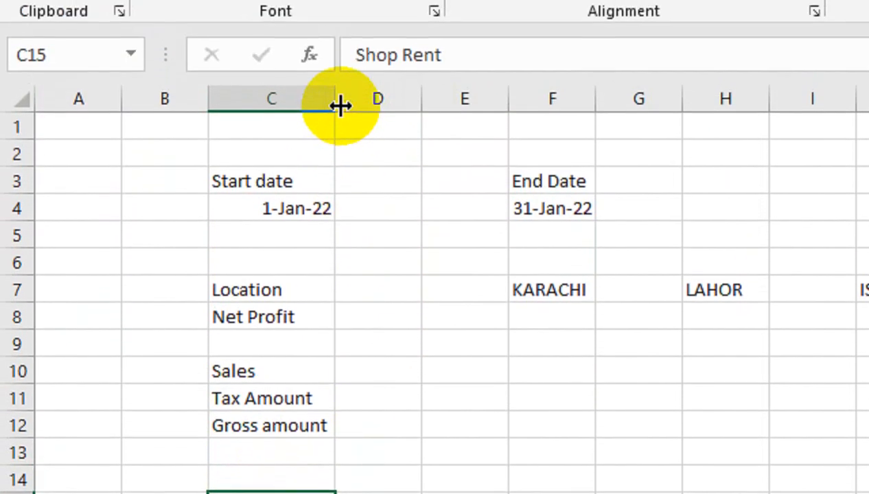
Widen column C to fit the expense names and enter the label "Total Expense" in C23.
drag(340, 106, 359, 123)
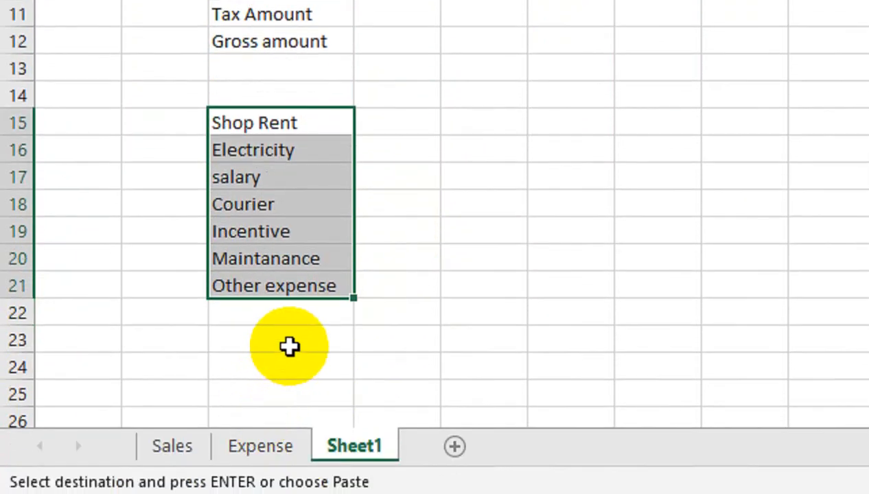
click(289, 335)
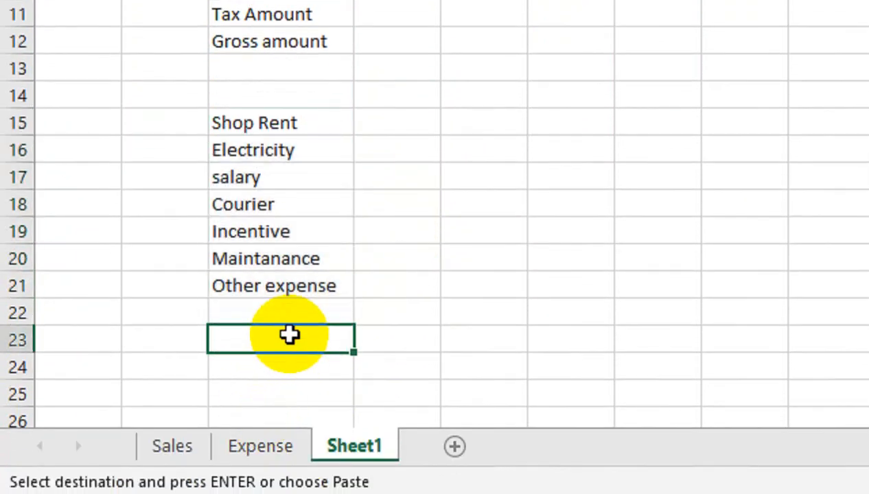
text(Toa)
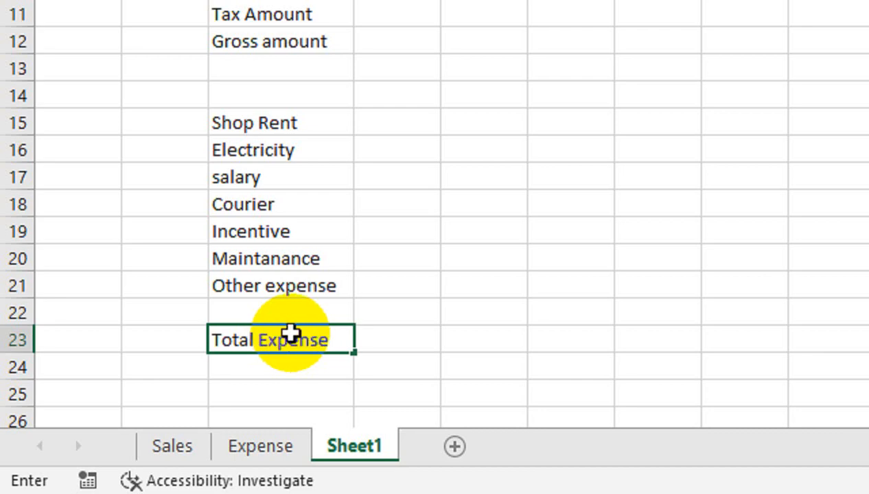
Make the Gross amount, Total Expense and Net Profit labels bold at font size 12.
click(305, 43)
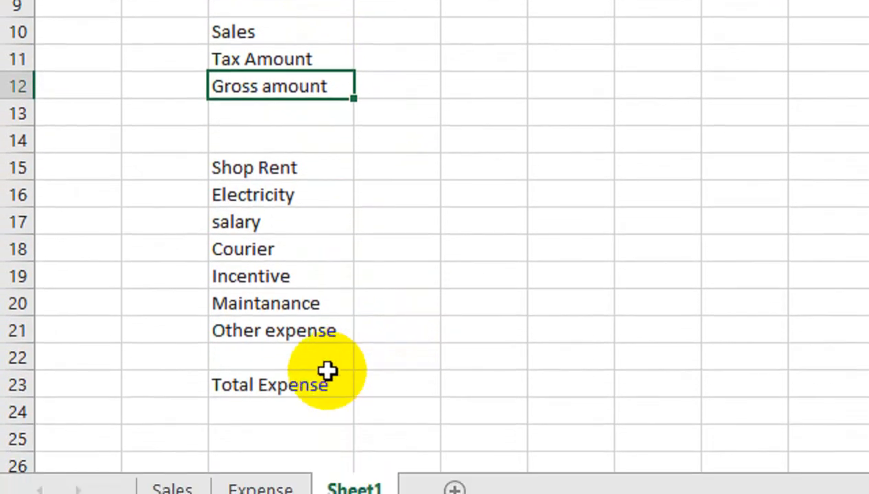
ctrl+click(327, 371)
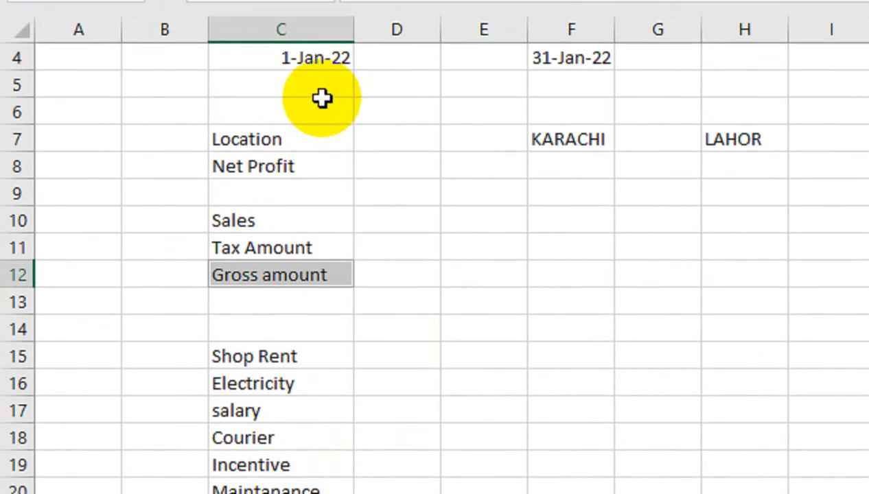
ctrl+click(312, 188)
click(155, 114)
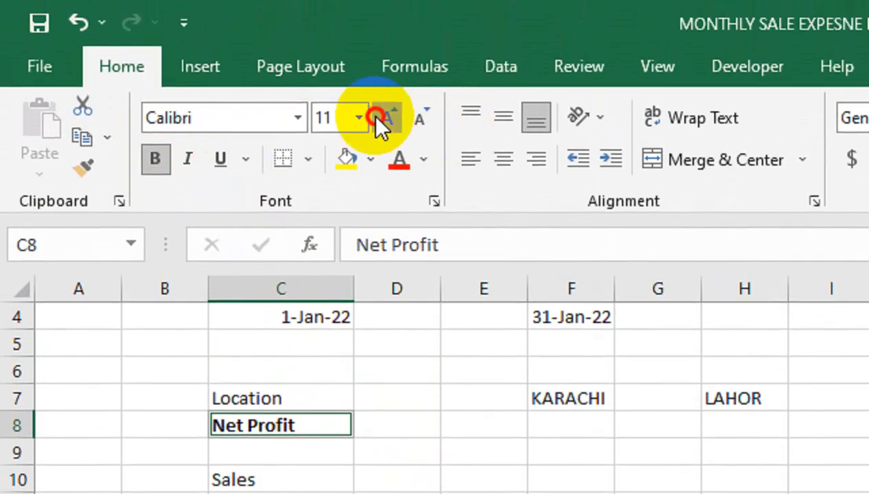
click(371, 115)
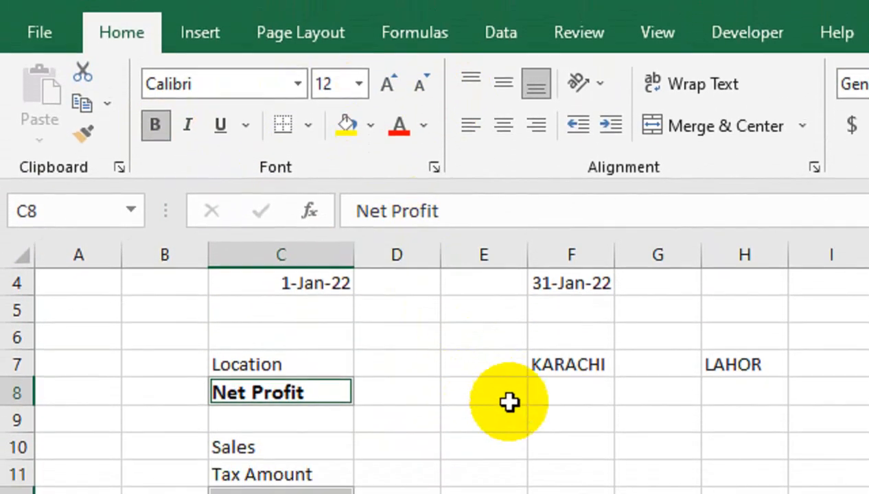
click(484, 480)
click(334, 294)
click(364, 282)
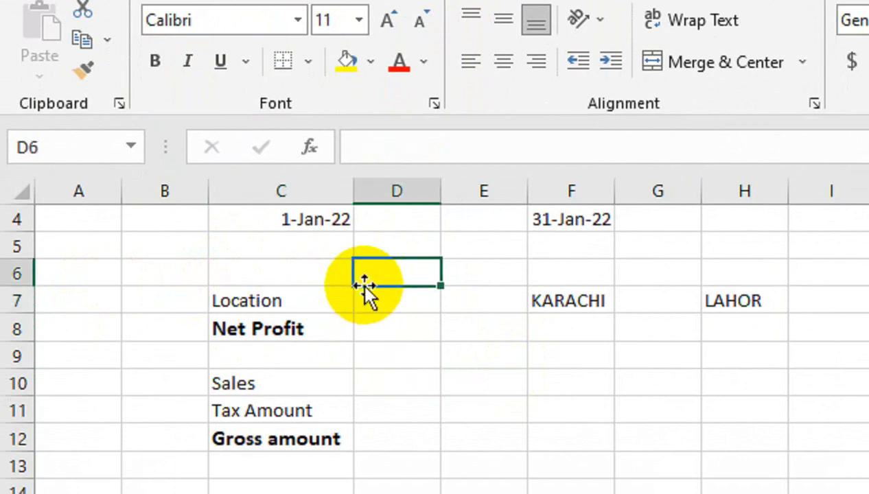
Start a SUMIFS formula in F10 for Karachi sales, with the absolute NET AMOUNT column Sales!$D:$D as the sum range.
scroll(424, 412, up, 1)
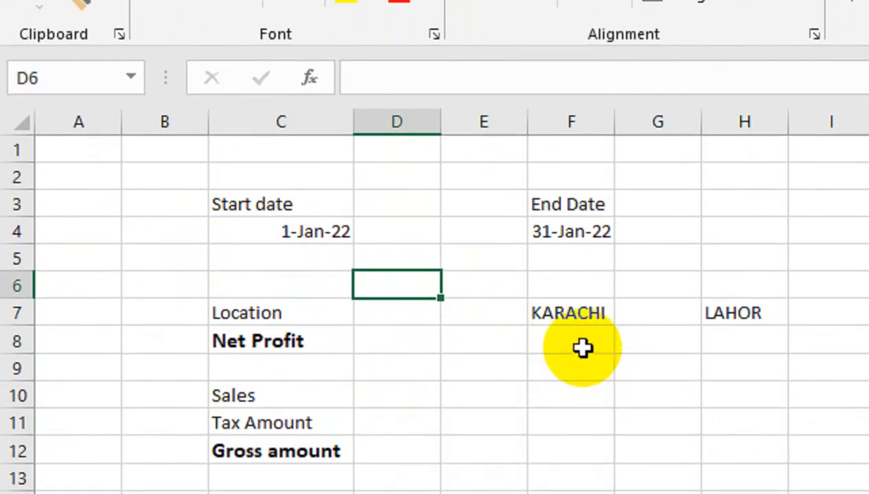
click(577, 350)
click(563, 395)
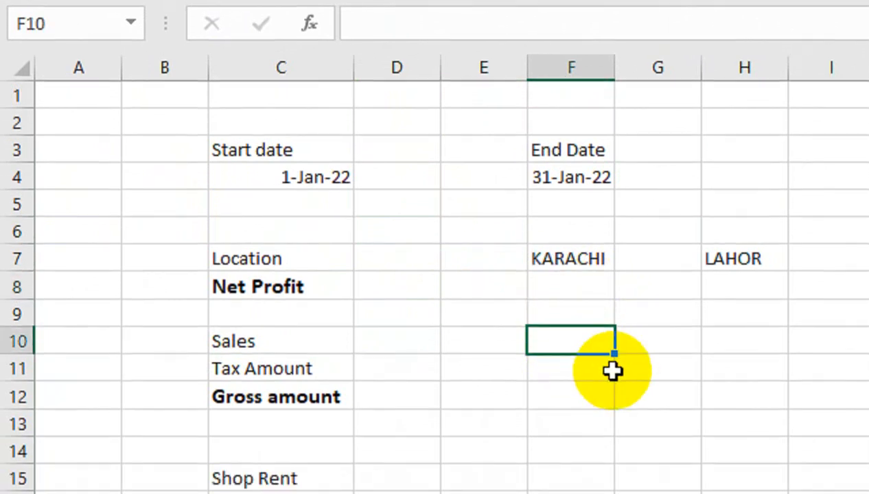
text(=sumif)
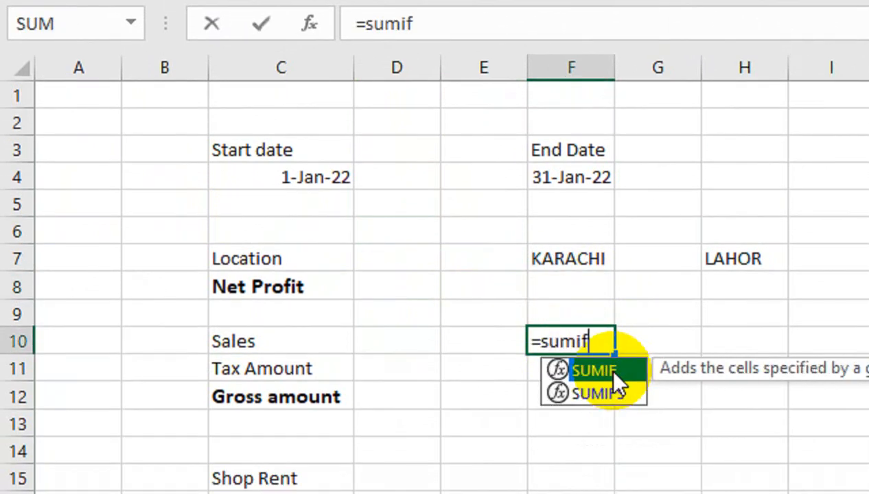
key(Down)
key(Tab)
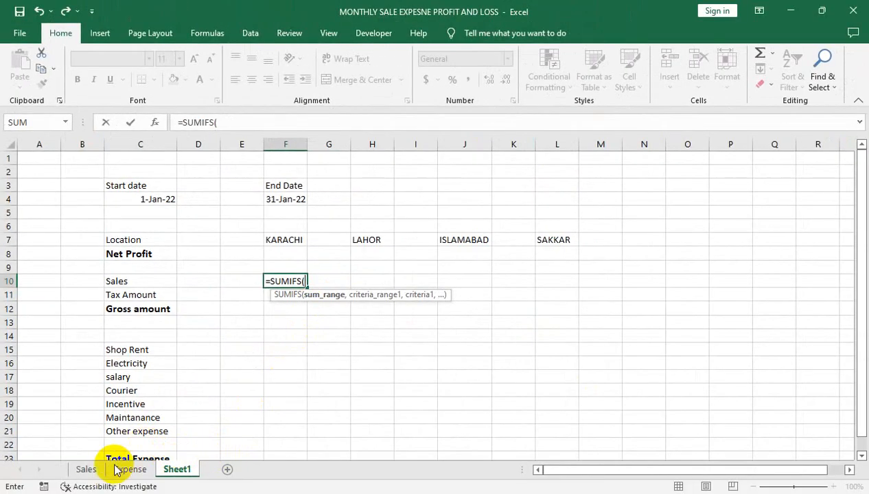
click(86, 469)
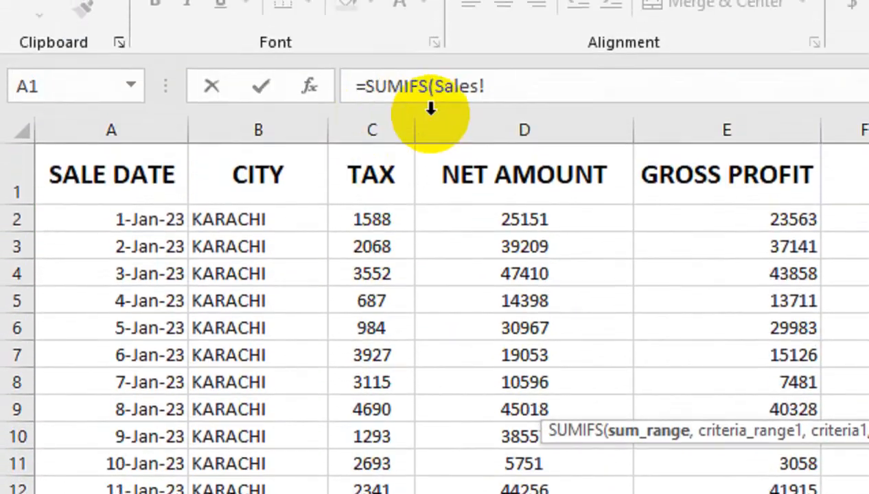
click(522, 130)
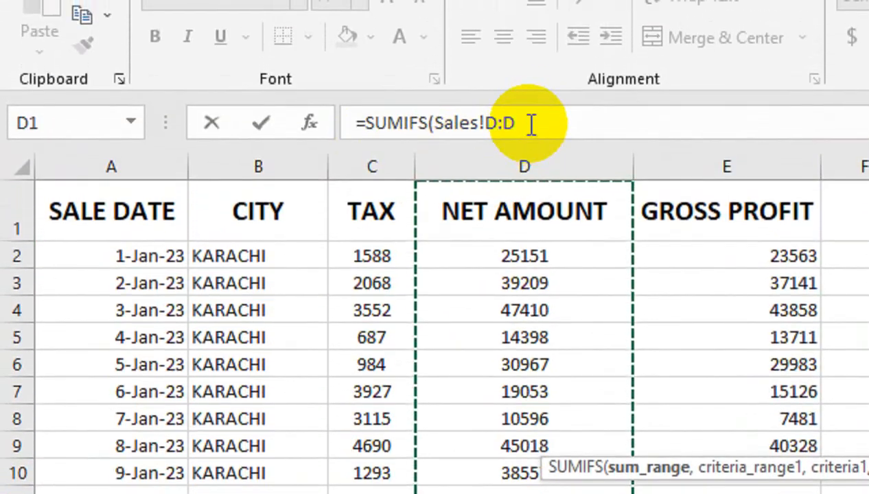
key(F4)
text(,)
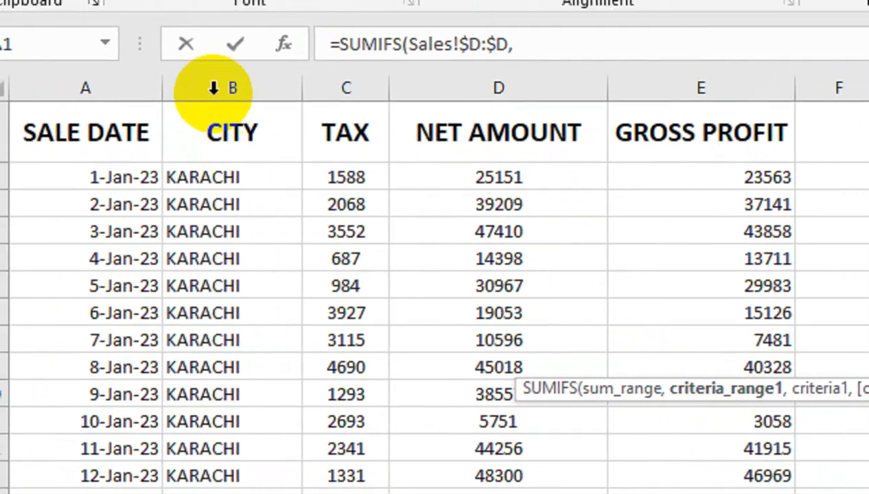
Add the city criterion to the formula: range Sales!$B:$B matched to the location heading Sheet1!F$7 with only the row locked.
click(221, 84)
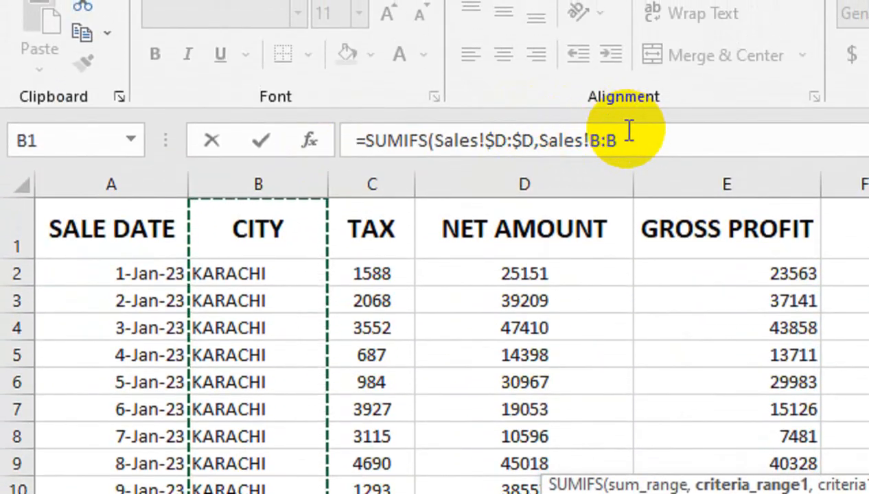
key(F4)
text(,)
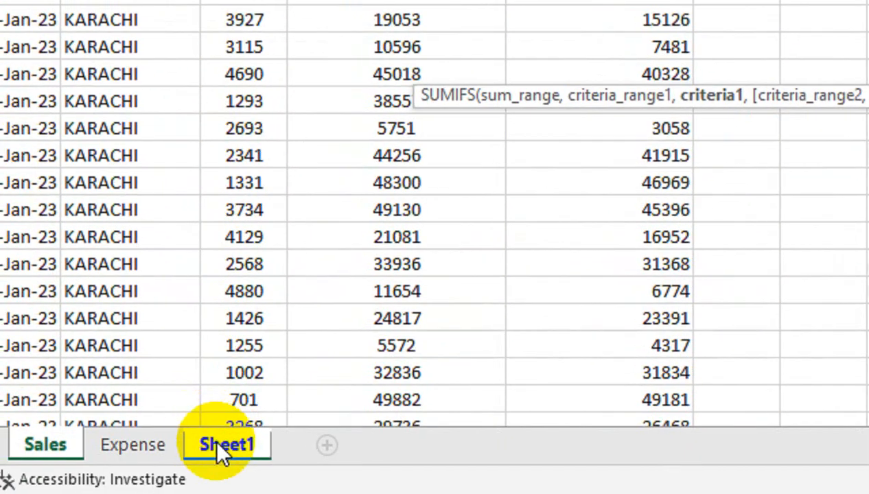
click(221, 446)
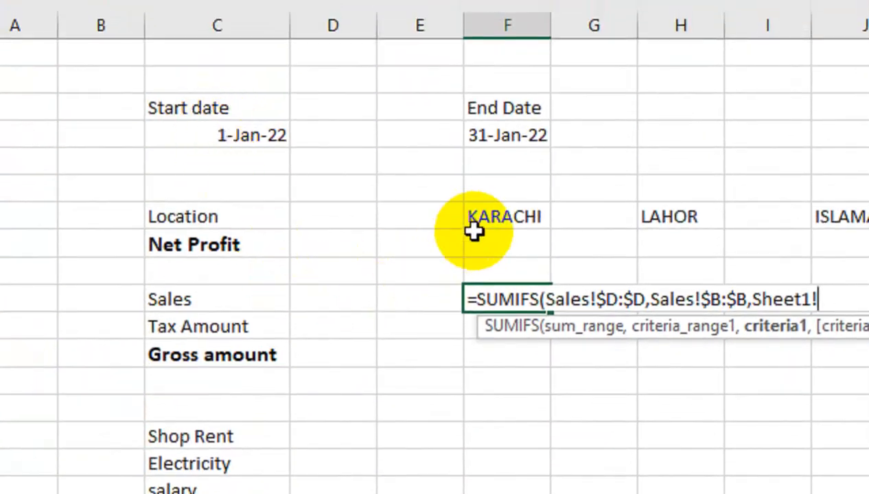
click(480, 219)
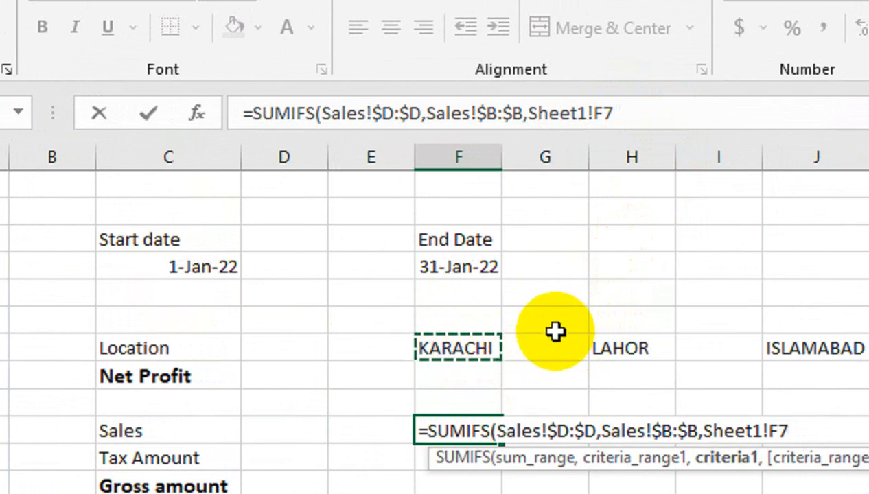
key(F4)
key(F4)
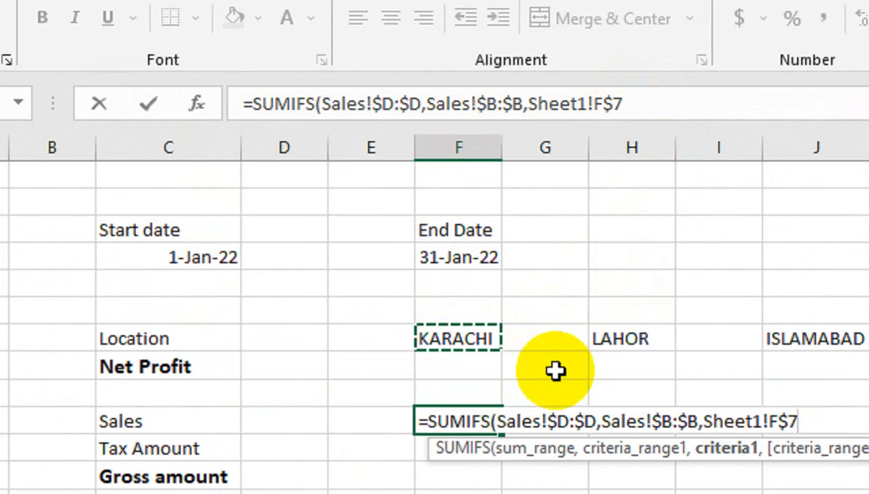
text(,)
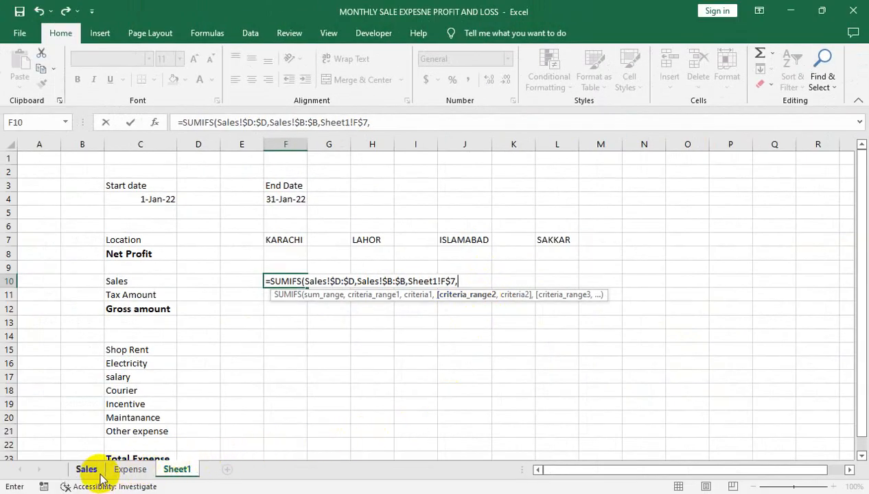
Add the start-date criterion to the formula: range Sales!$A:$A with ">="&Sheet1!$C$4.
click(86, 469)
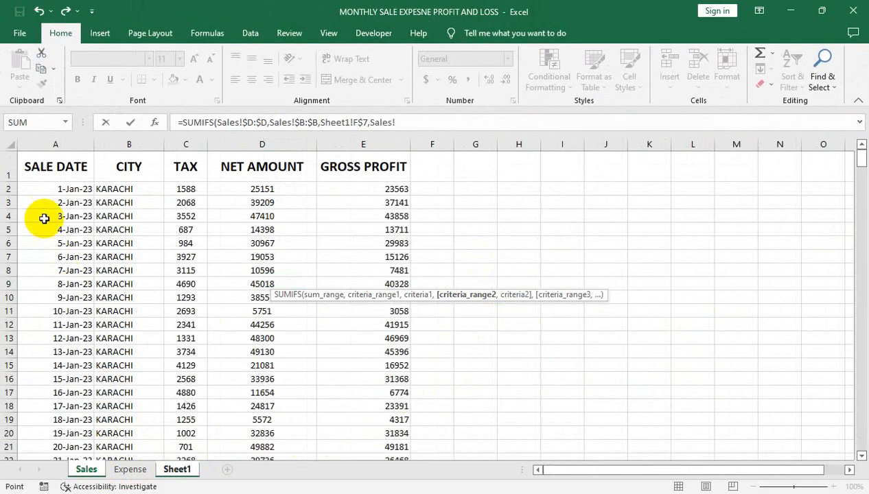
click(43, 142)
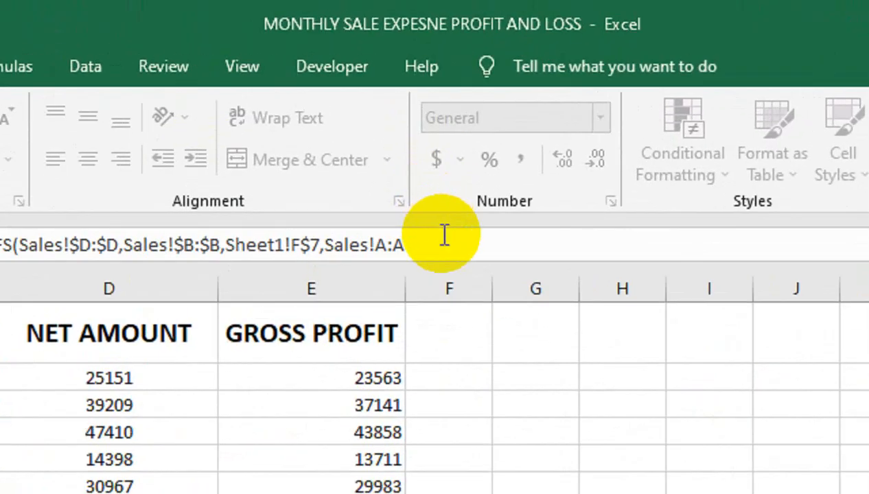
key(F4)
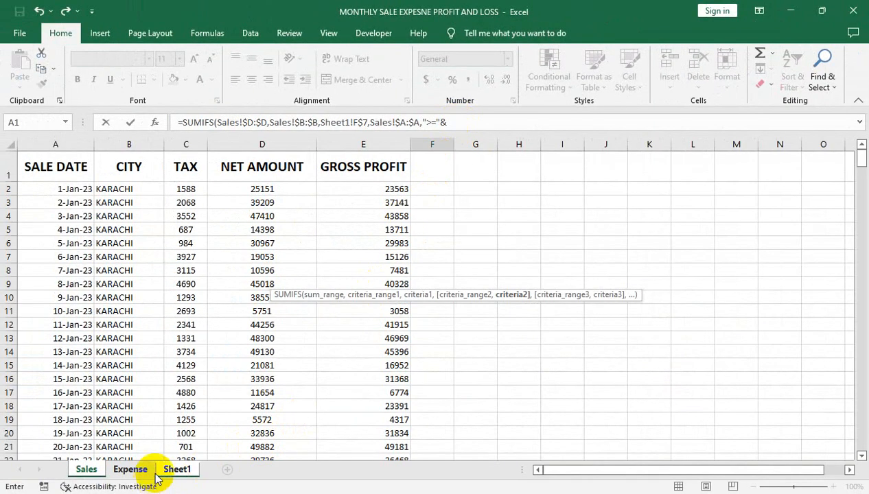
click(175, 469)
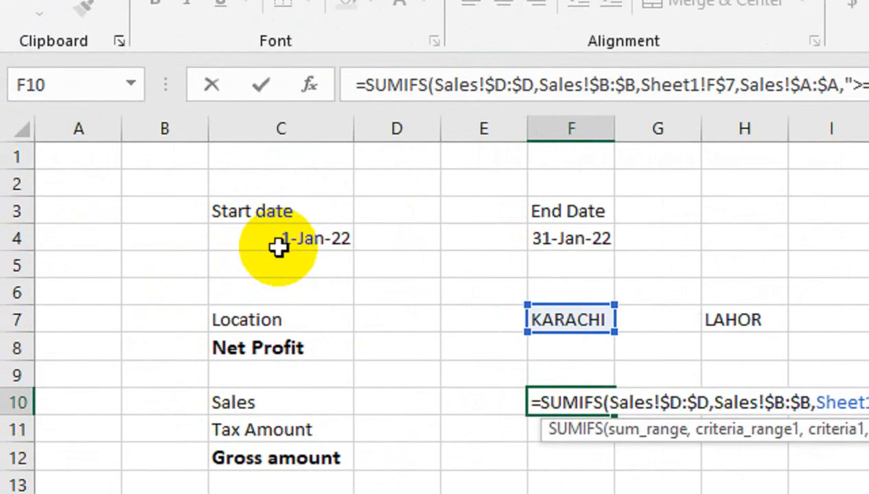
click(162, 197)
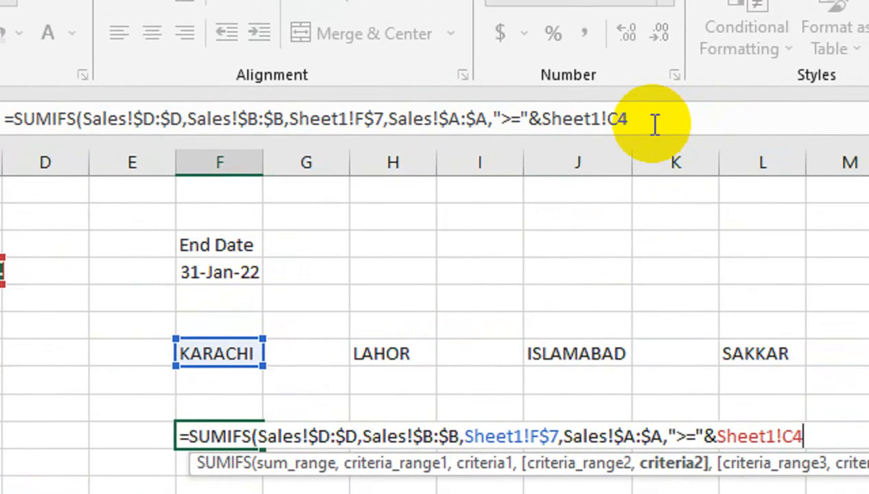
key(F4)
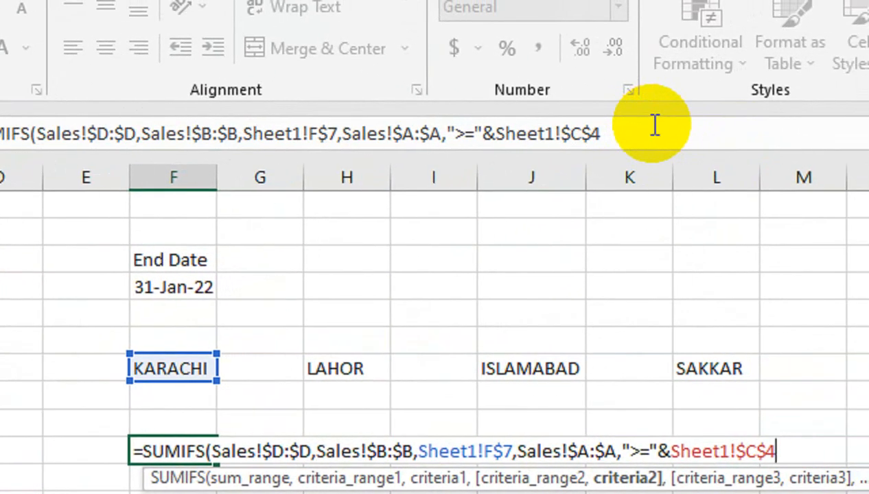
text(,)
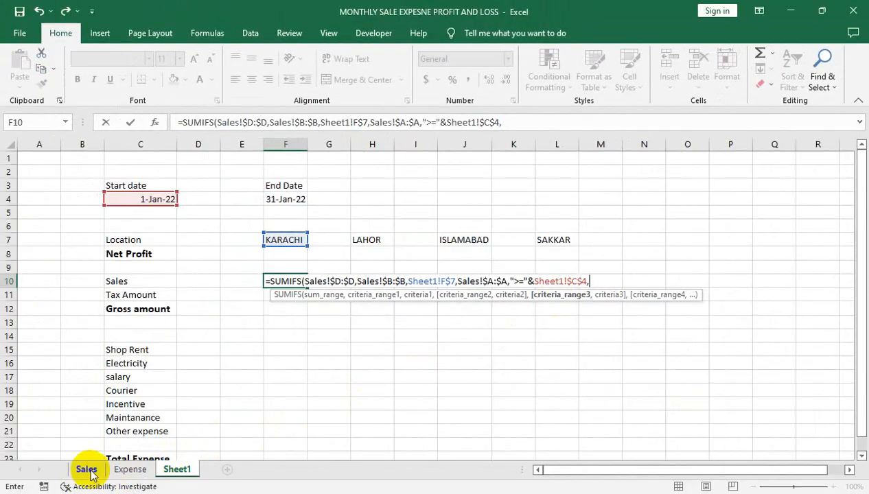
Complete the F10 SUMIFS formula with the end-date criterion: range Sales!$A:$A with "<="&Sheet1!$F$4.
click(87, 470)
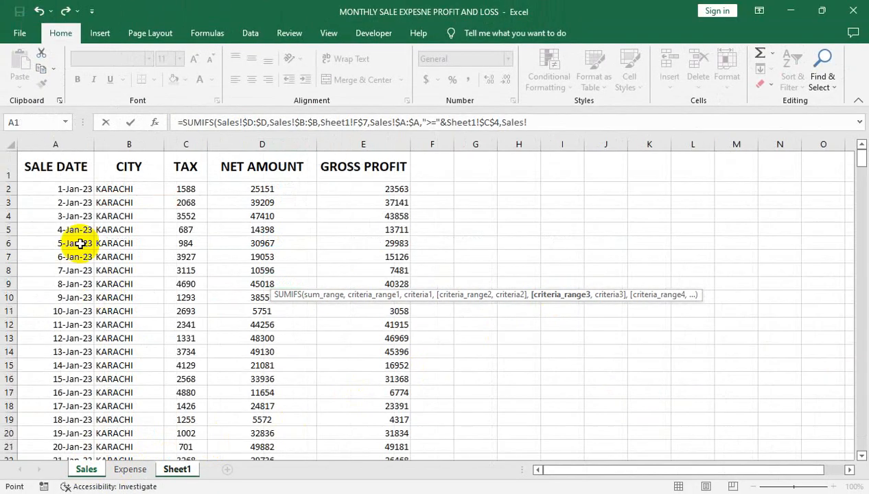
click(55, 145)
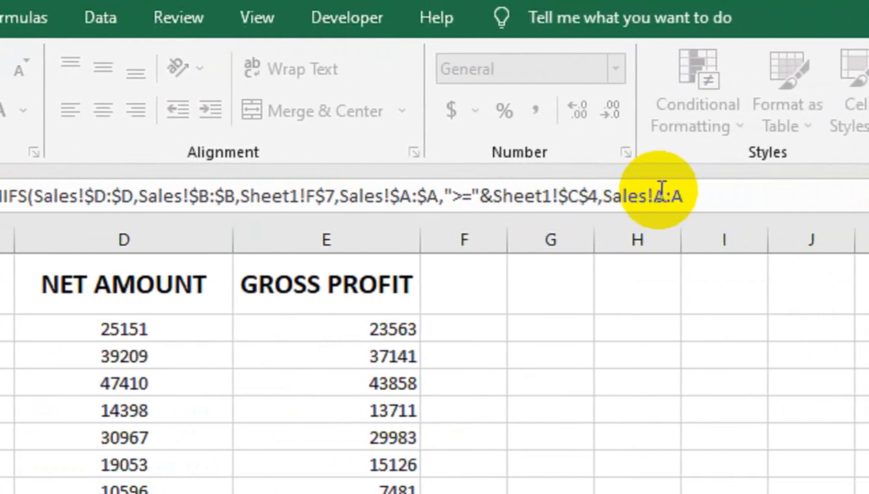
key(F4)
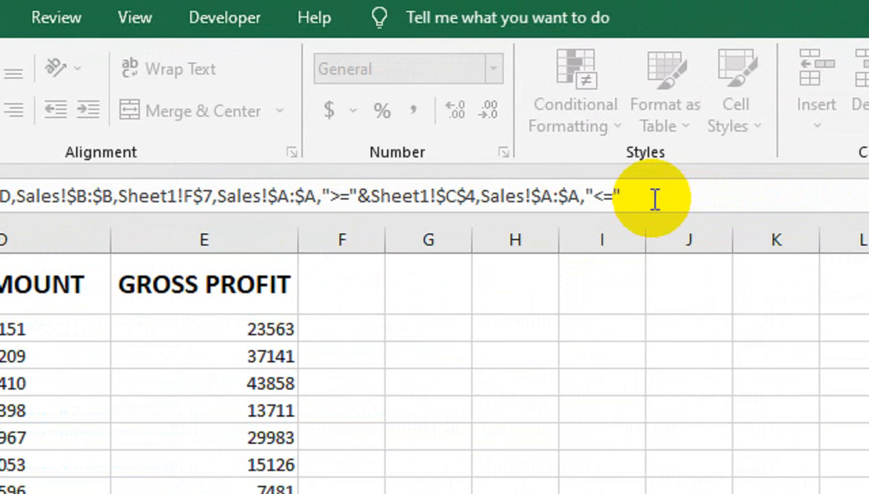
text(&)
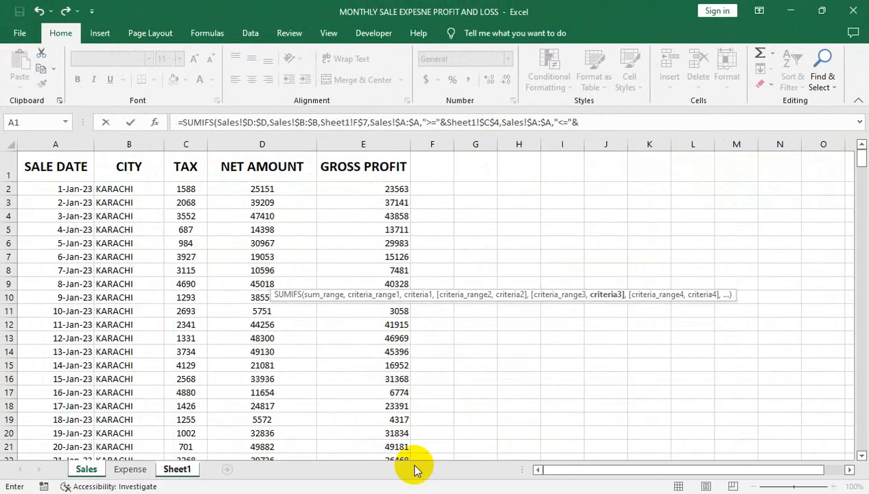
click(177, 469)
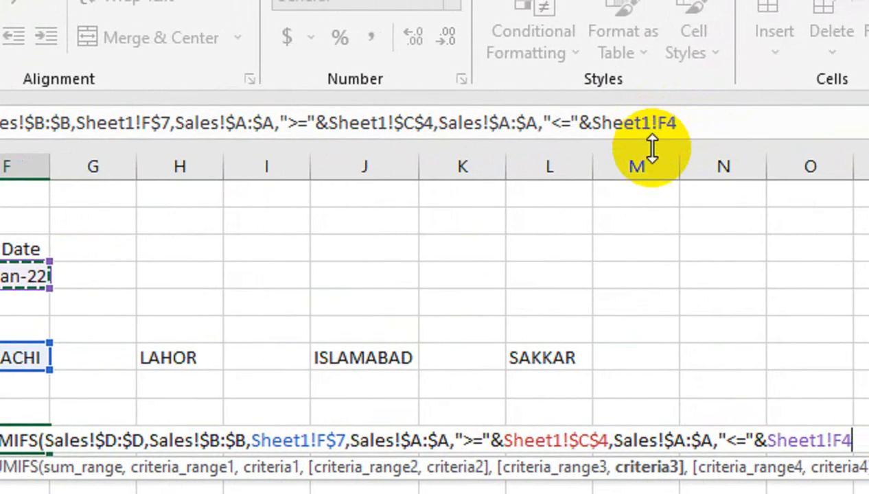
key(F4)
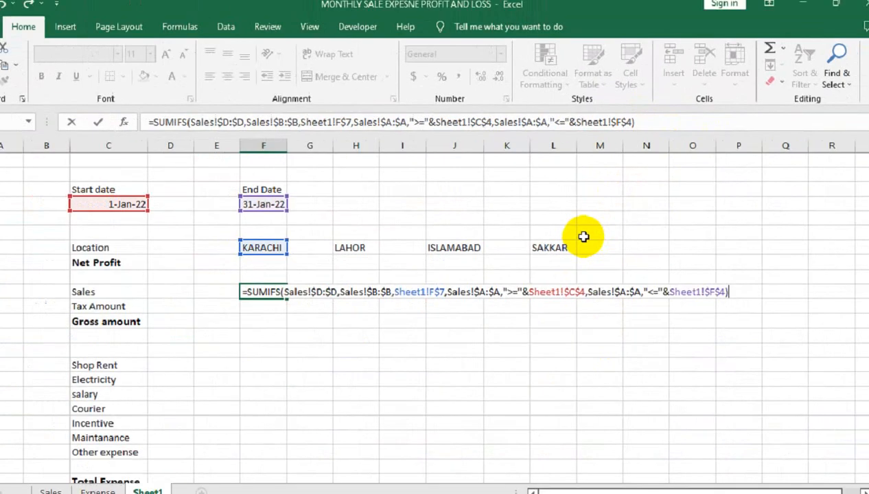
key(Return)
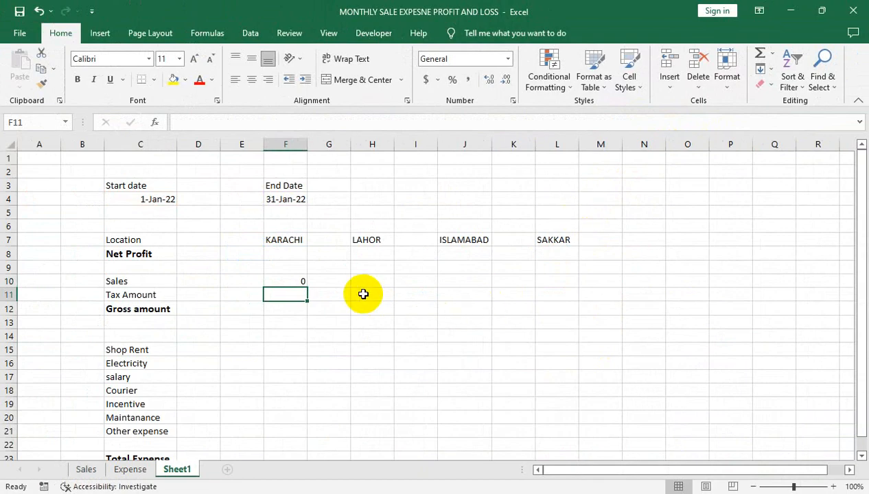
Set the report's start date to 1/1/2023 and its end date to 31-Jan-23.
click(157, 200)
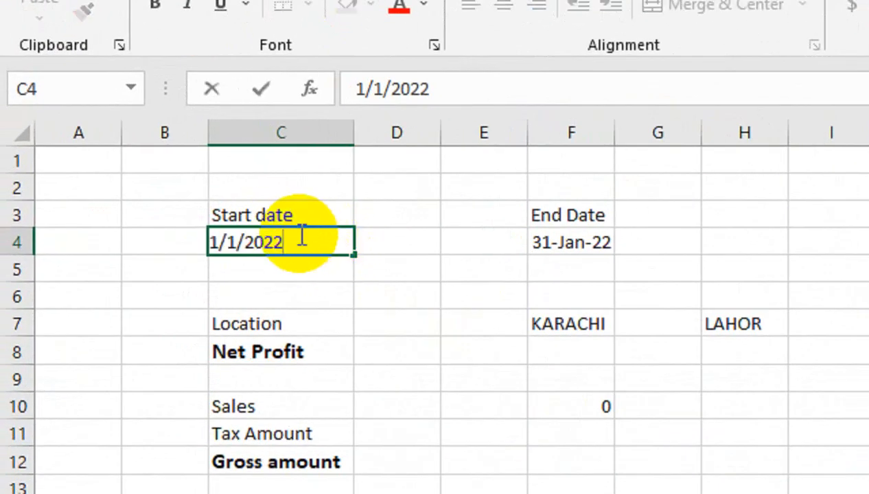
drag(275, 244, 282, 273)
text(3)
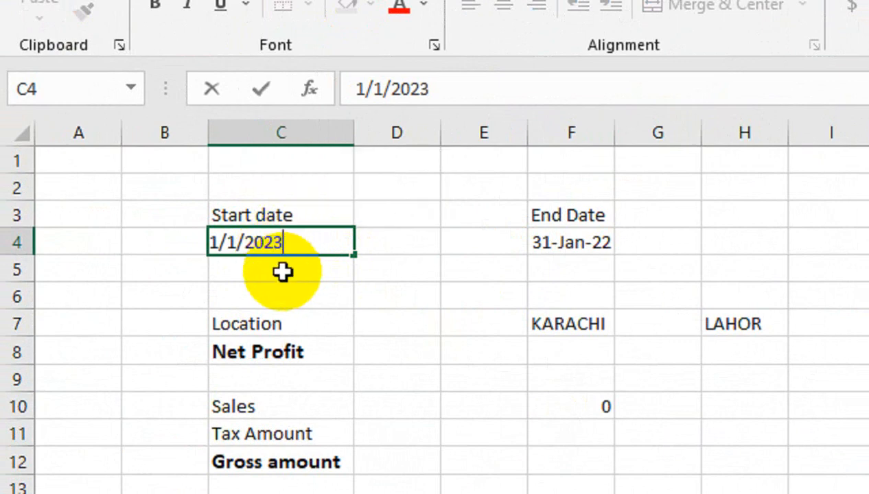
key(Return)
click(573, 313)
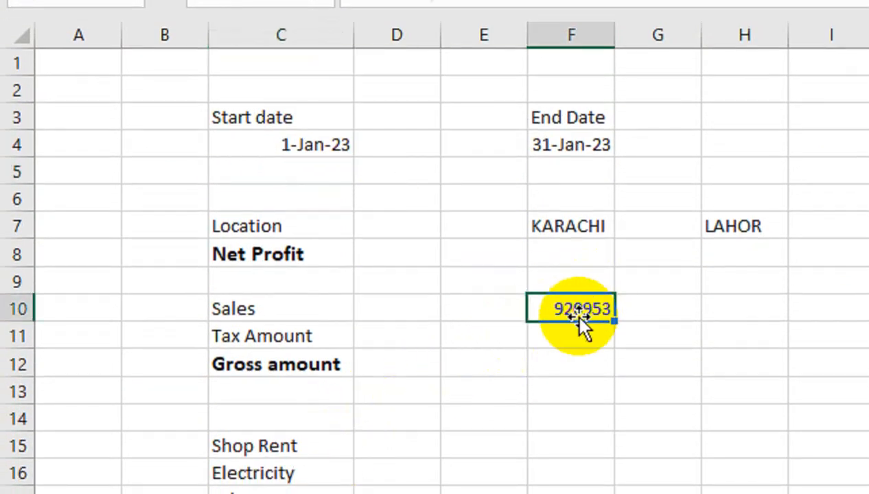
Check the sale dates on the Sales sheet against the report period, and return to Sheet1.
click(86, 469)
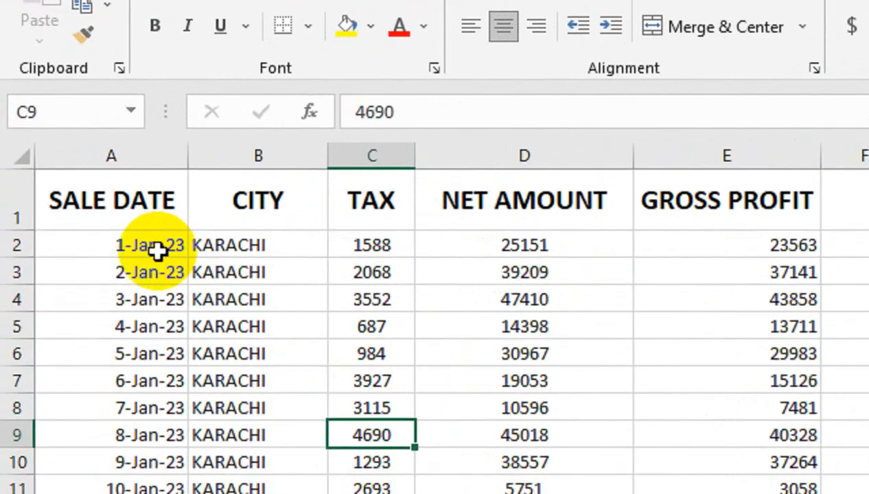
click(77, 189)
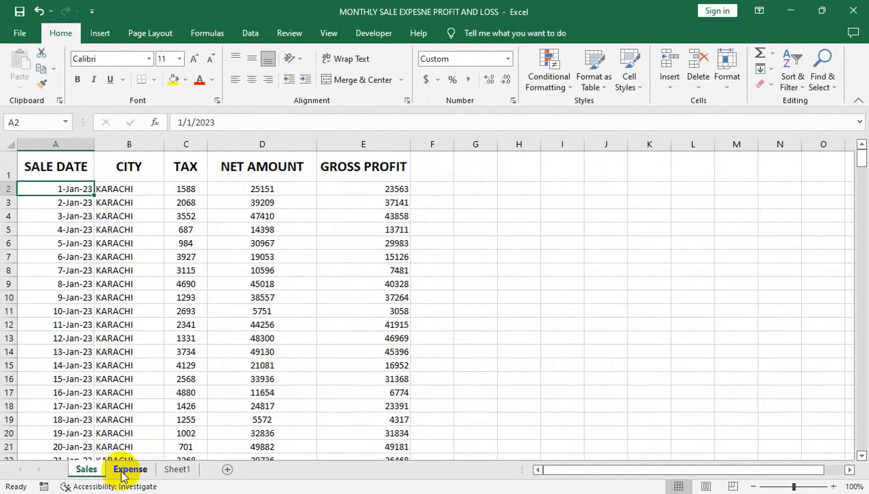
click(178, 470)
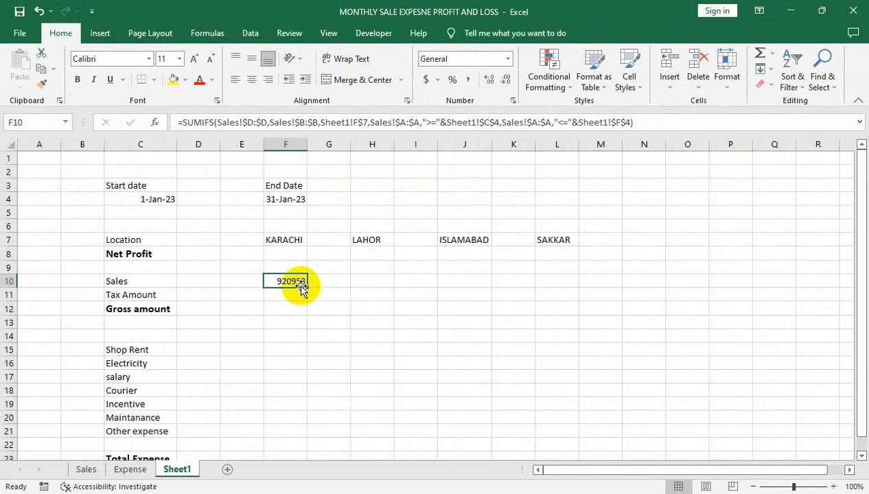
Copy the full formula text of Karachi sales in F10 into H10 for Lahore sales.
double_click(300, 281)
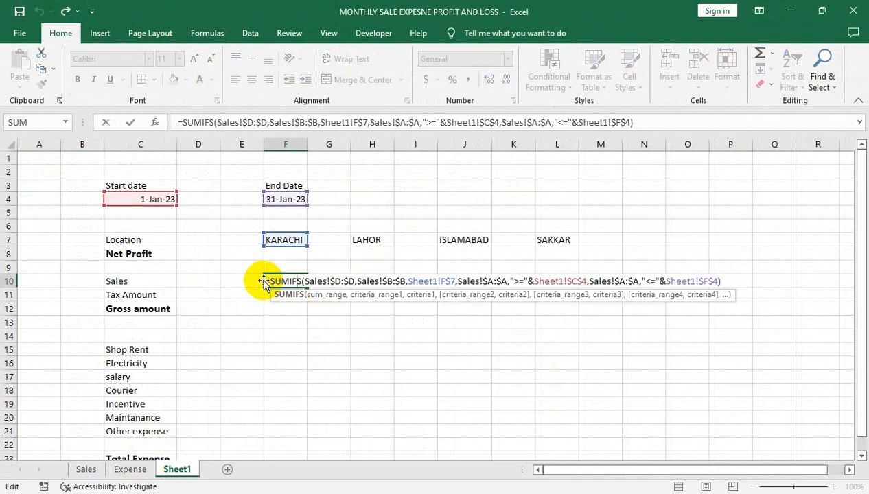
drag(267, 281, 752, 283)
key(Tab)
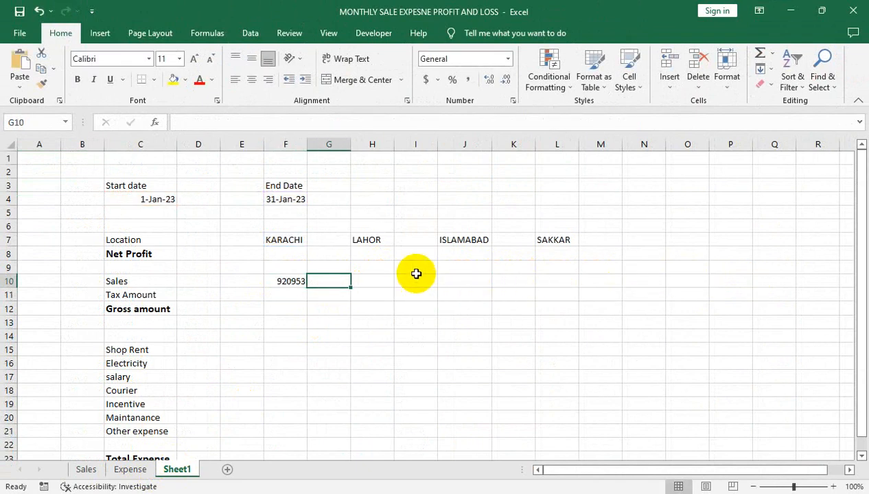
click(390, 279)
key(ctrl+v)
Change the city criterion in the H10 formula to Sheet1!H$7.
double_click(384, 281)
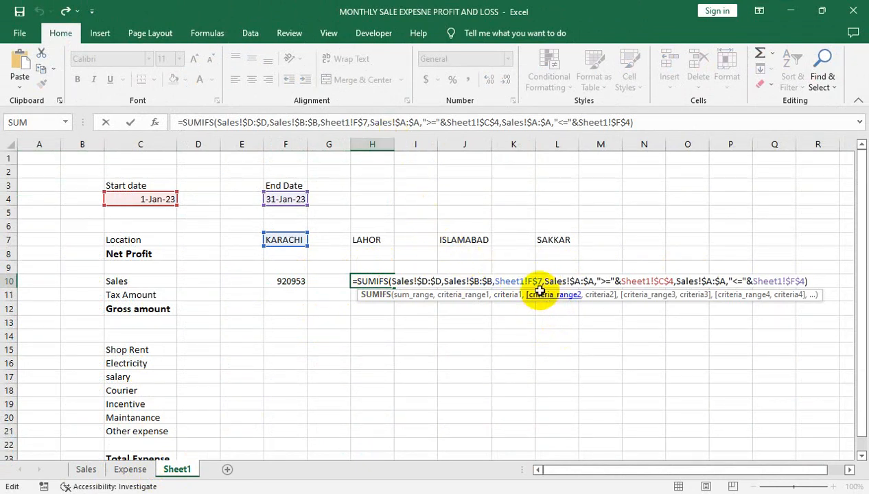
click(533, 280)
key(BackSpace)
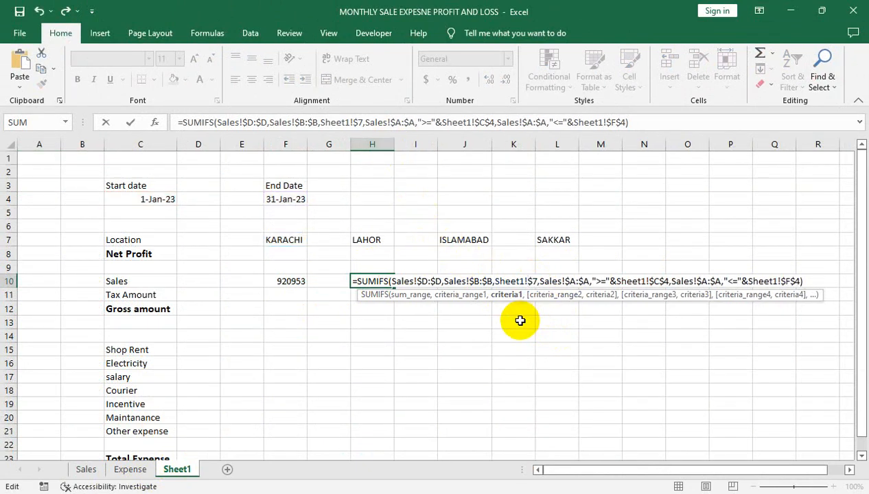
text(h)
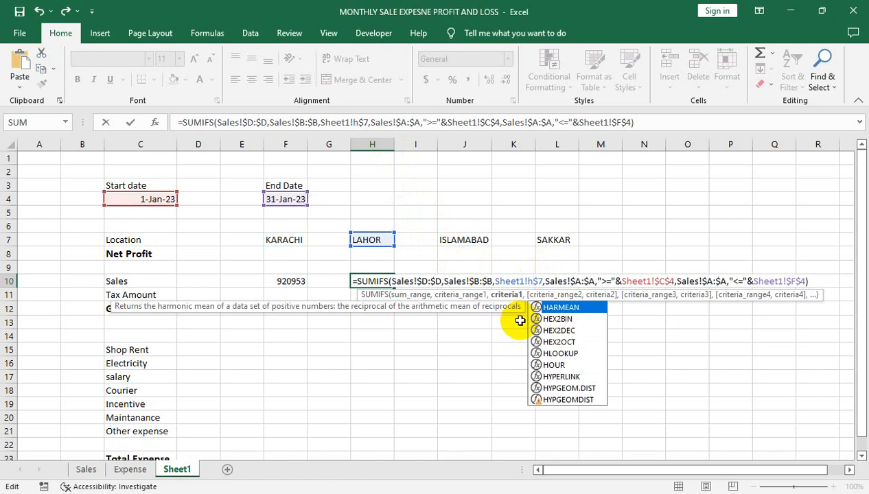
key(Return)
click(351, 280)
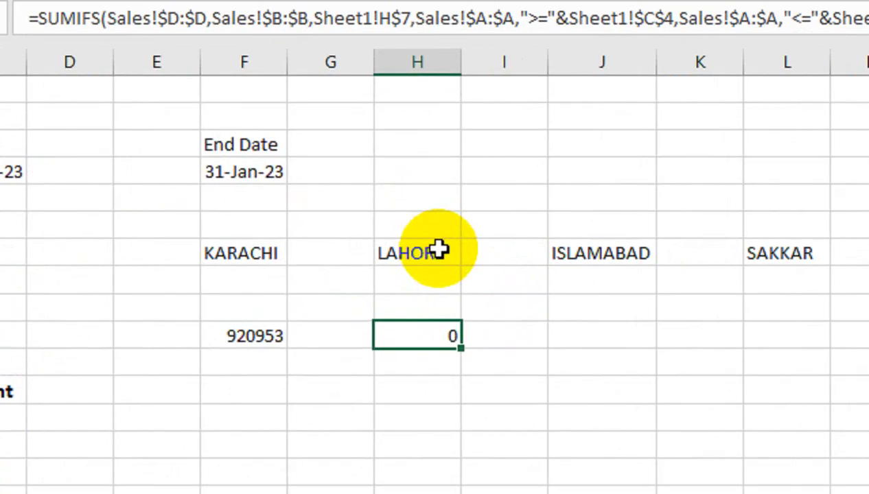
Correct the spelling of the location heading in H7 to LAHORE.
double_click(384, 238)
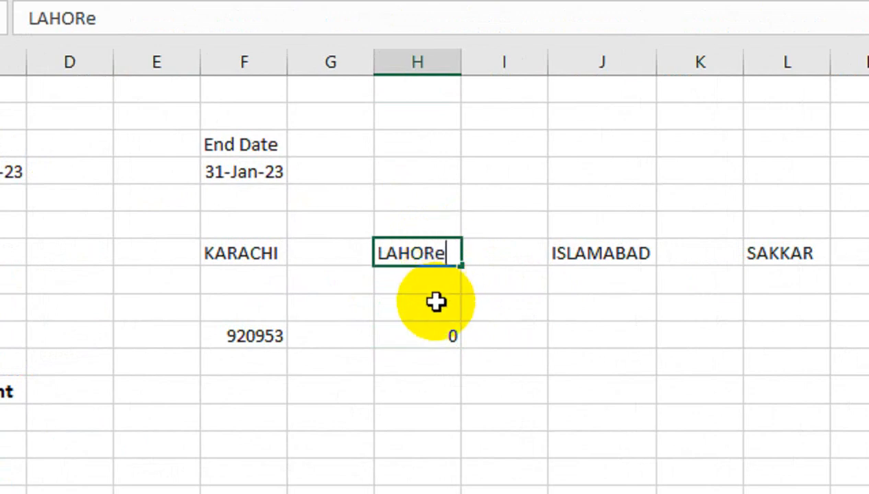
text(e)
key(Return)
key(Up)
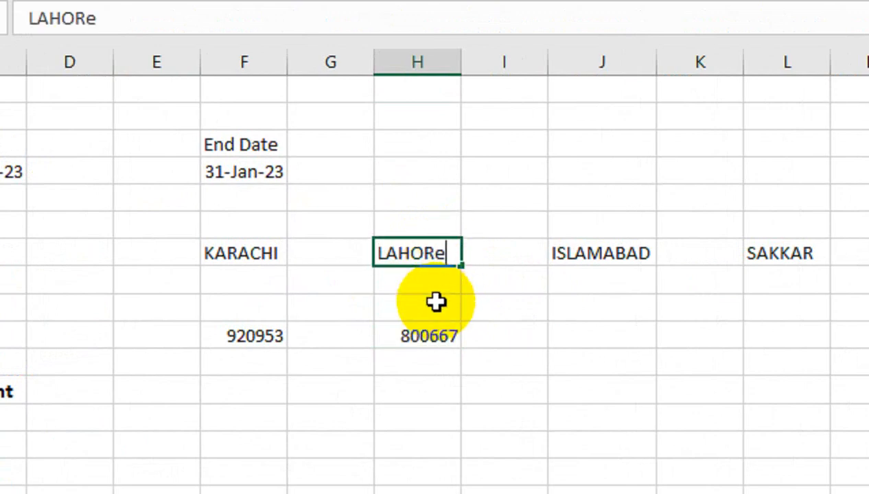
click(437, 302)
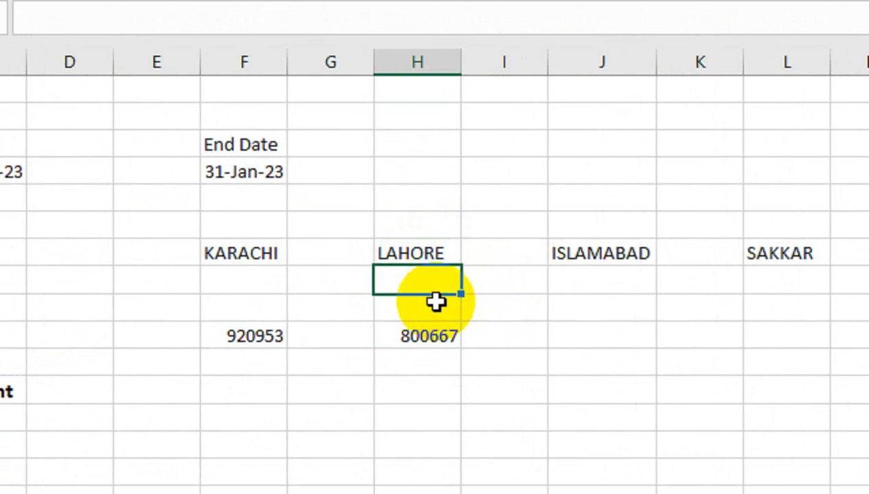
Paste the sales formula into J10 for Islamabad and change its city criterion to Sheet1!J$7.
click(575, 335)
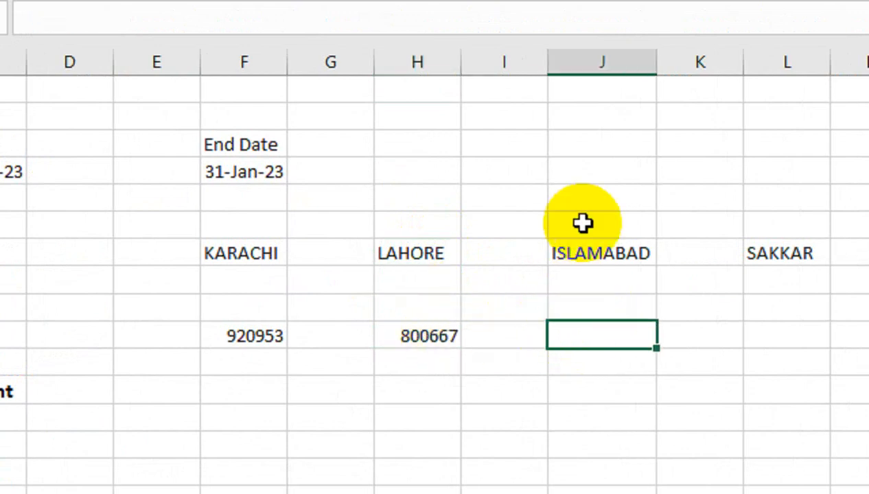
key(ctrl+v)
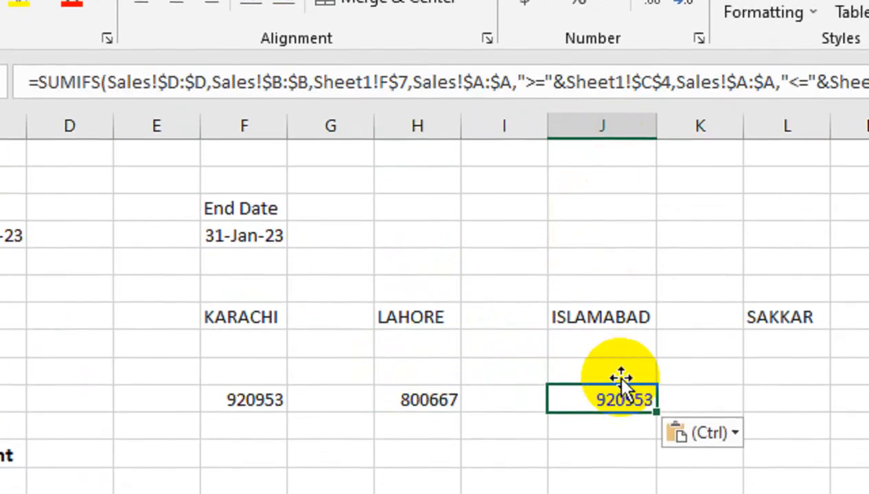
double_click(639, 406)
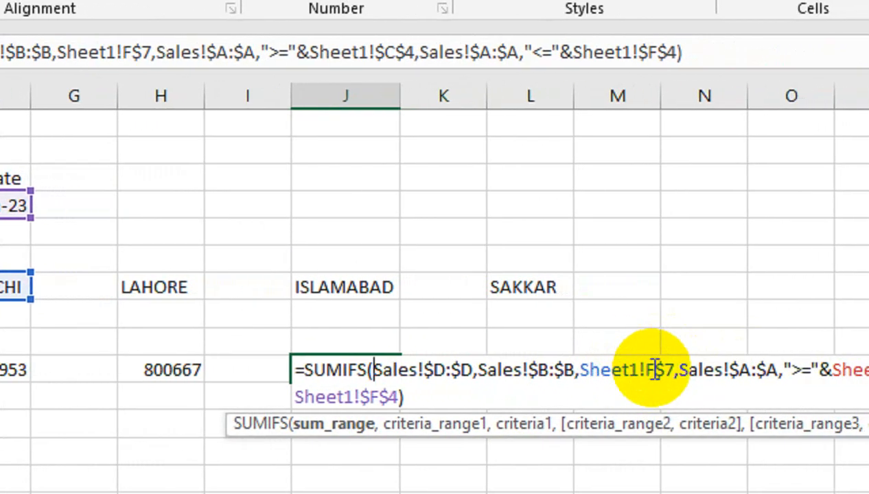
click(675, 371)
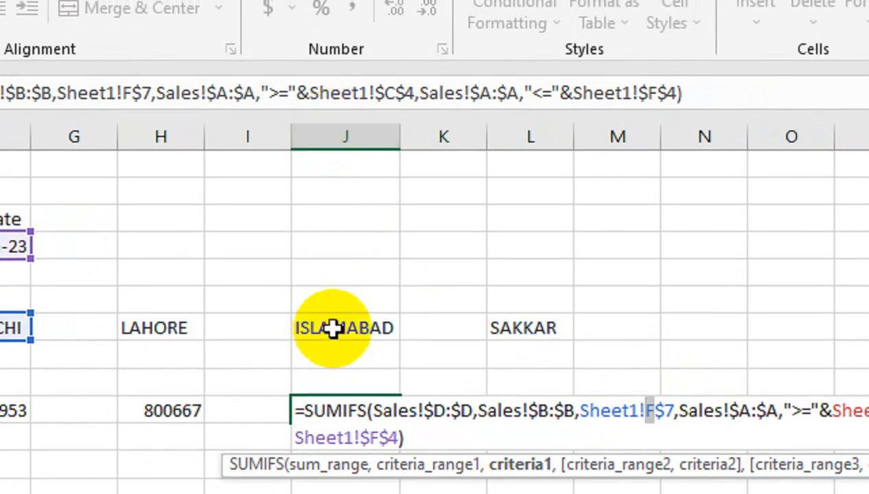
text(j)
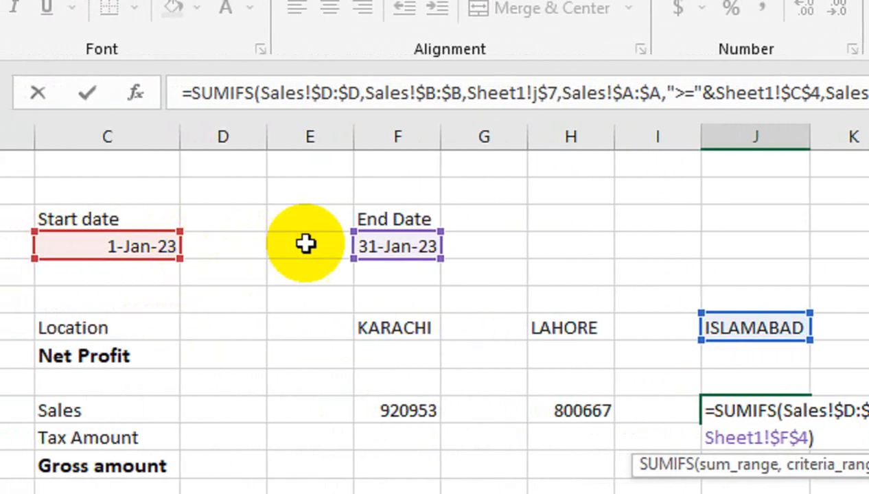
key(Return)
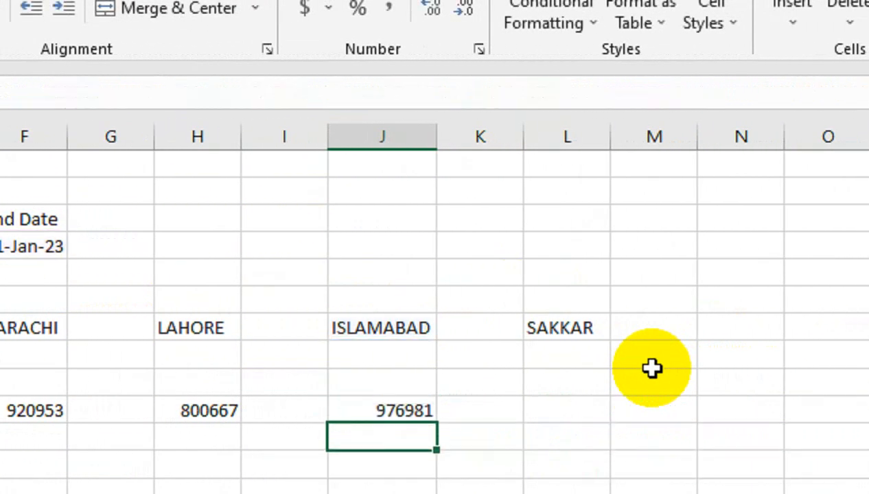
Paste the sales formula into L10 and point its city criterion to the SAKKAR heading.
click(533, 371)
key(ctrl+v)
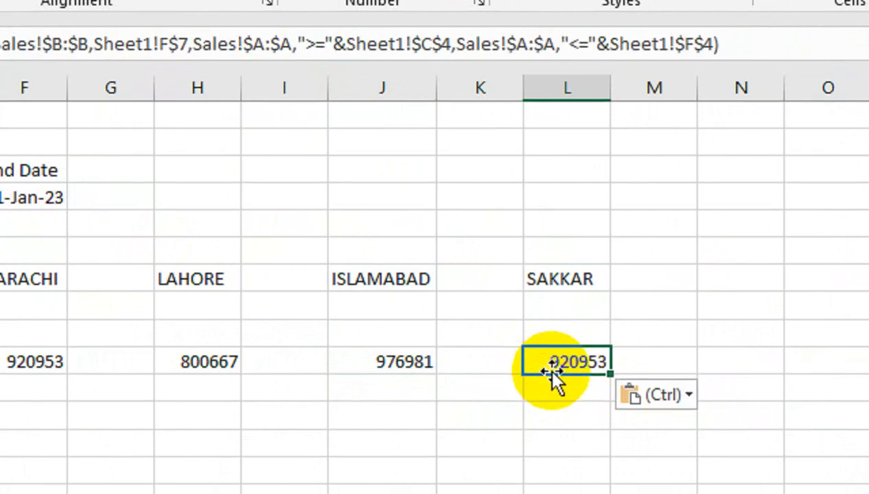
double_click(551, 365)
drag(658, 362, 648, 362)
text(les!$D:$D,S)
key(Return)
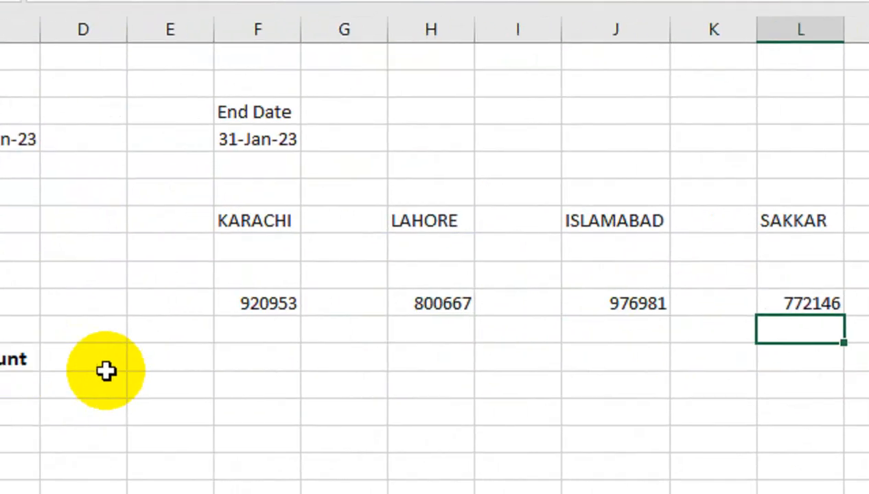
Fill the Karachi sales formula down into the Tax Amount cell F11, and check the TAX column on the Sales sheet.
click(434, 303)
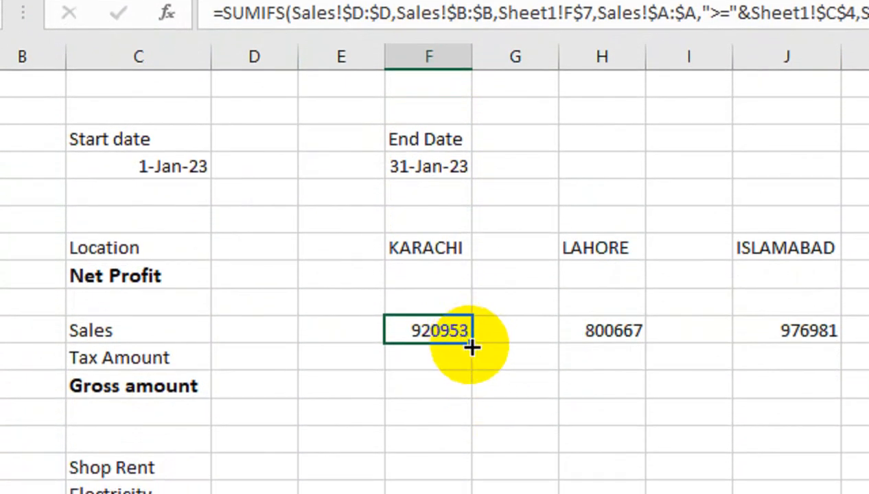
drag(473, 347, 479, 358)
double_click(451, 357)
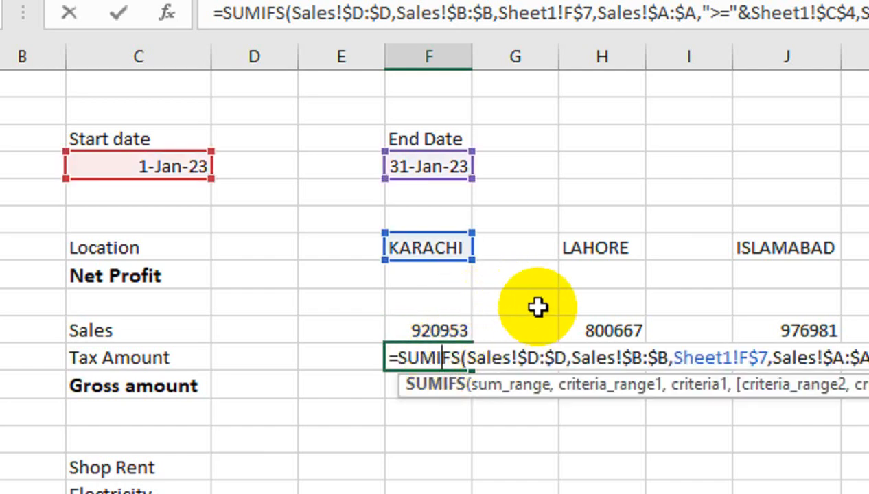
key(Return)
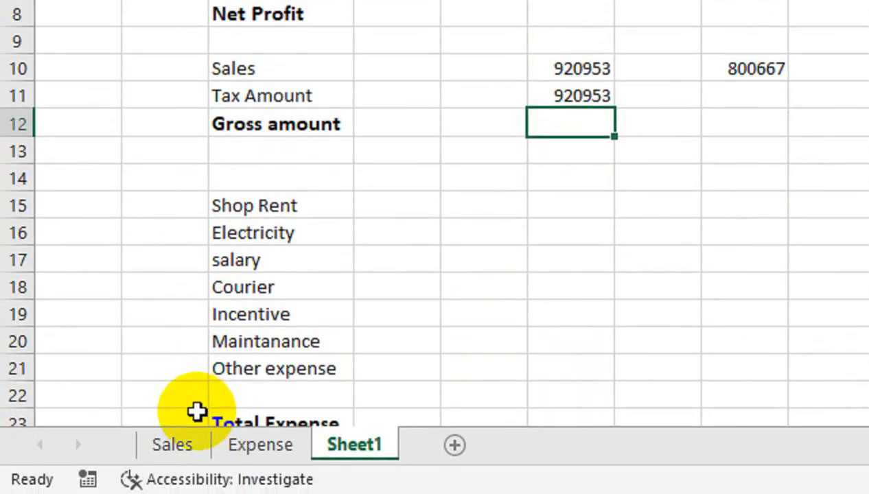
click(173, 444)
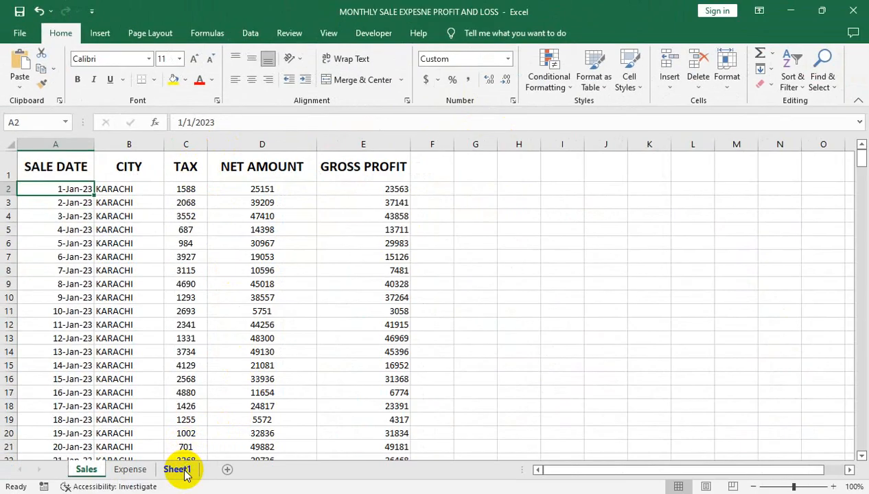
click(177, 469)
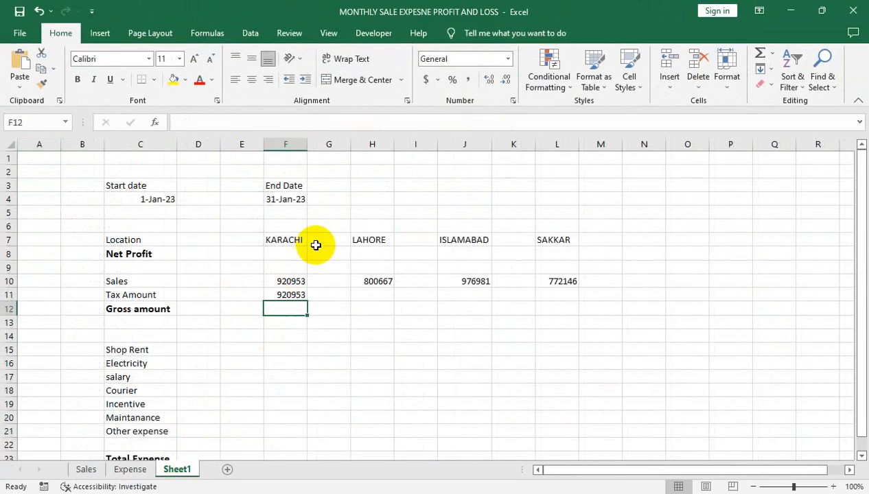
Change the sum range of the Karachi Tax Amount formula in F11 to Sales!$C:$C.
double_click(292, 295)
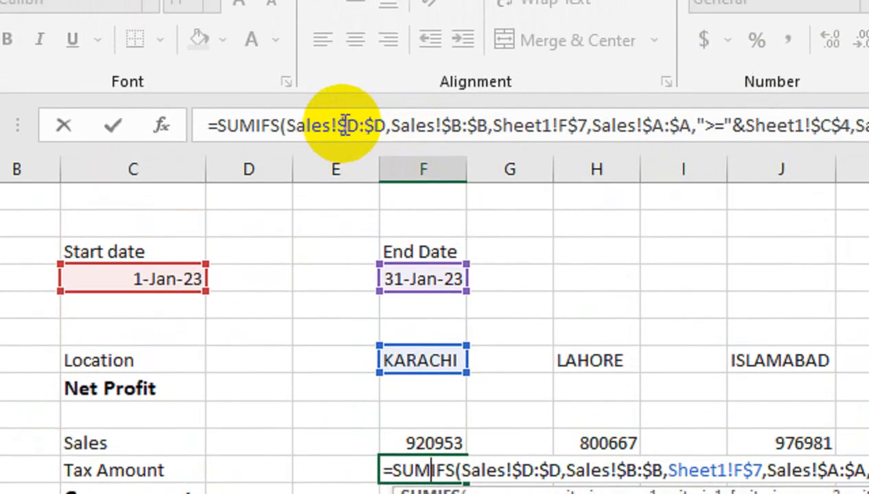
click(350, 110)
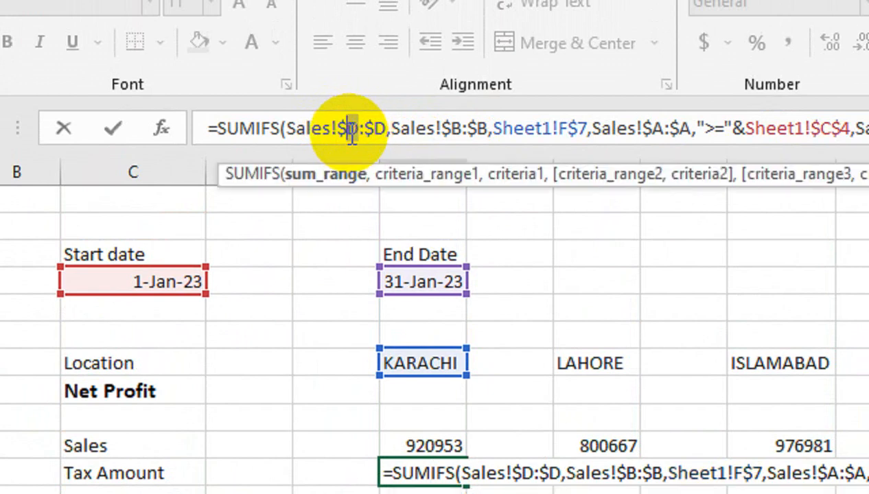
text(C)
click(386, 128)
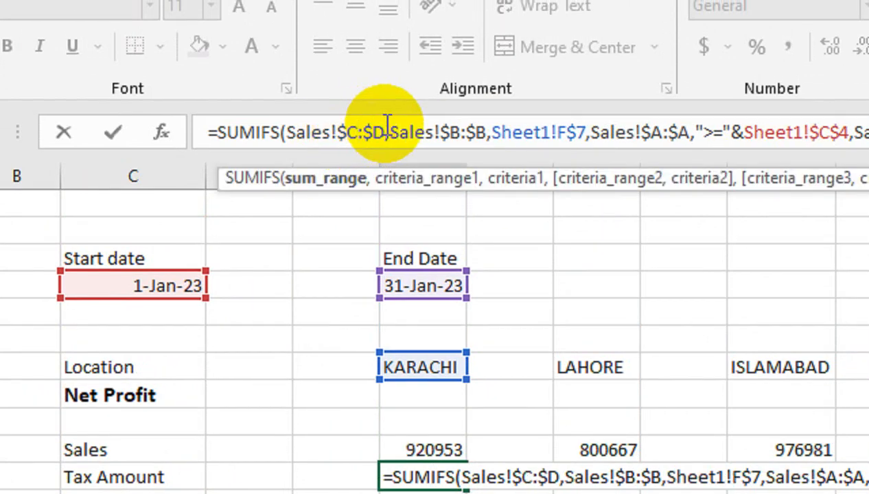
key(BackSpace)
text(C)
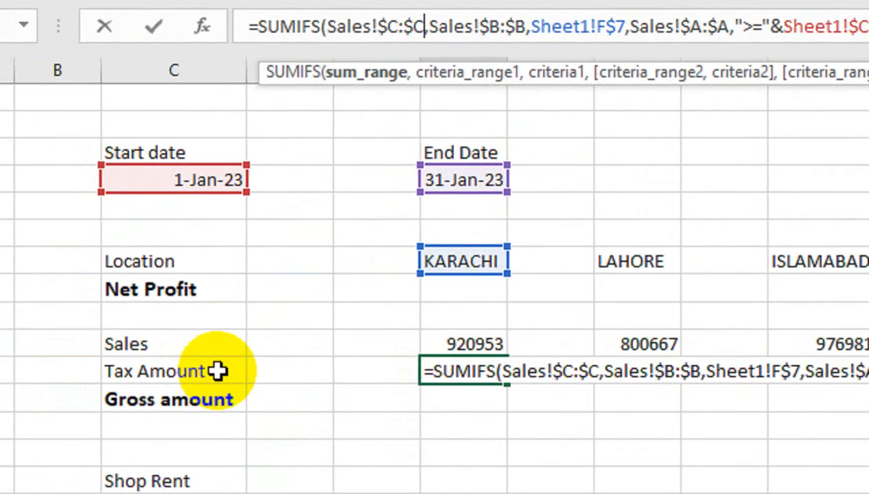
key(Return)
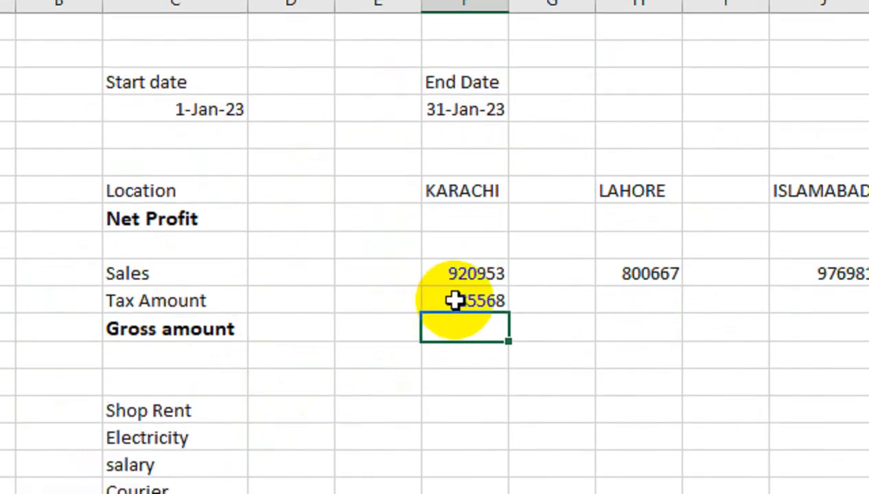
Copy the full text of the Karachi tax formula from F11.
click(452, 371)
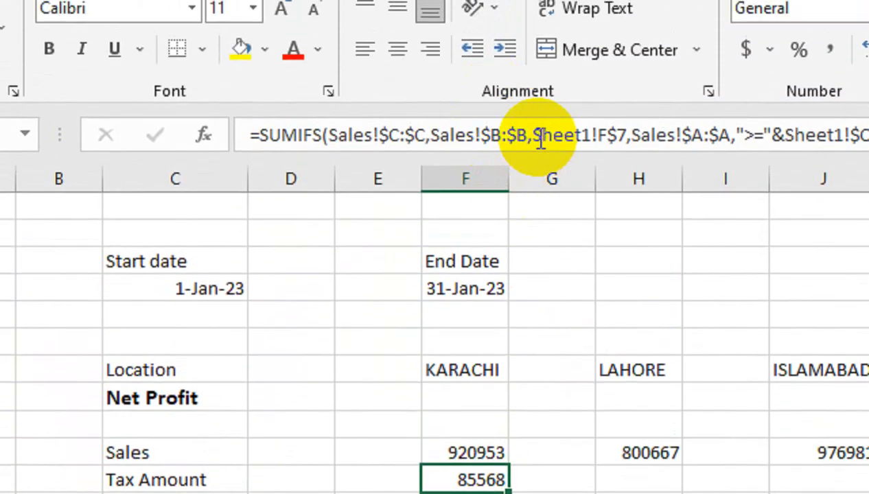
triple_click(541, 137)
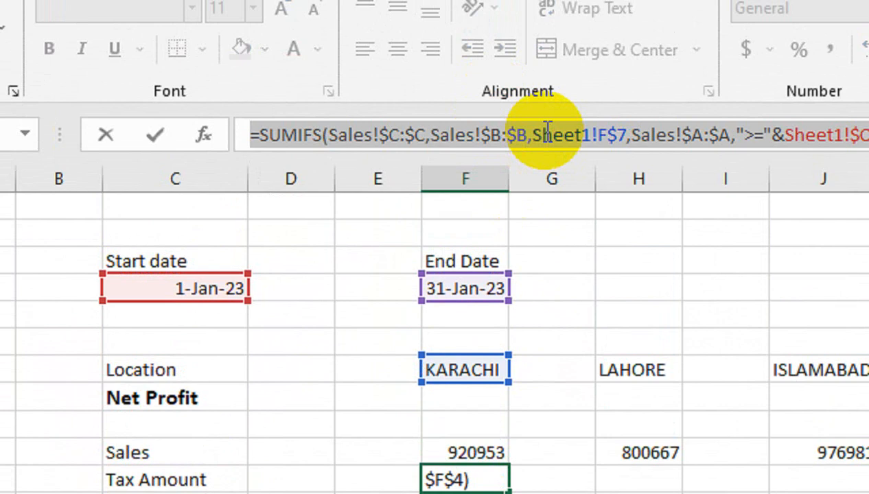
key(Return)
Fill the Lahore sales formula down into H11 and change its sum range to Sales!$C:$C.
click(632, 453)
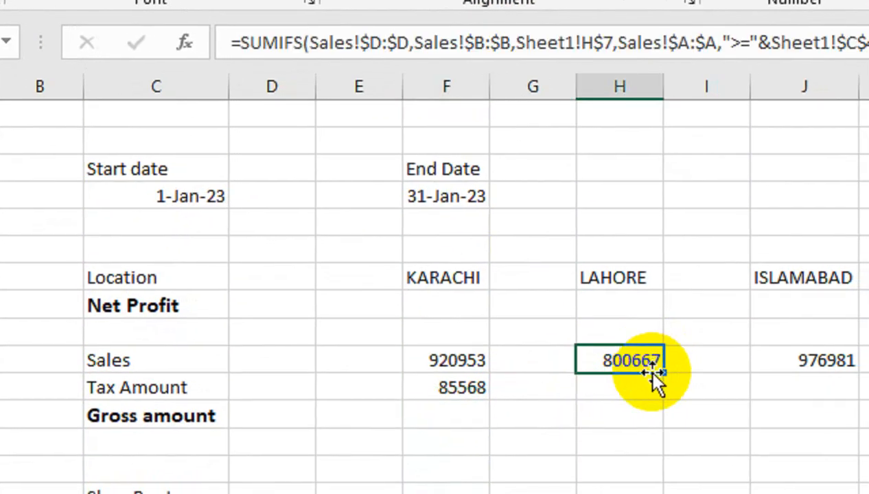
drag(653, 372, 628, 383)
double_click(628, 385)
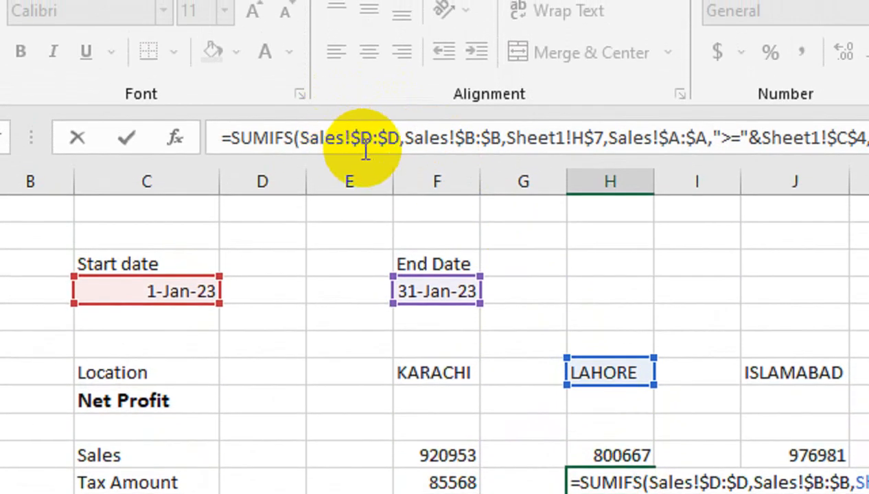
click(366, 148)
key(BackSpace)
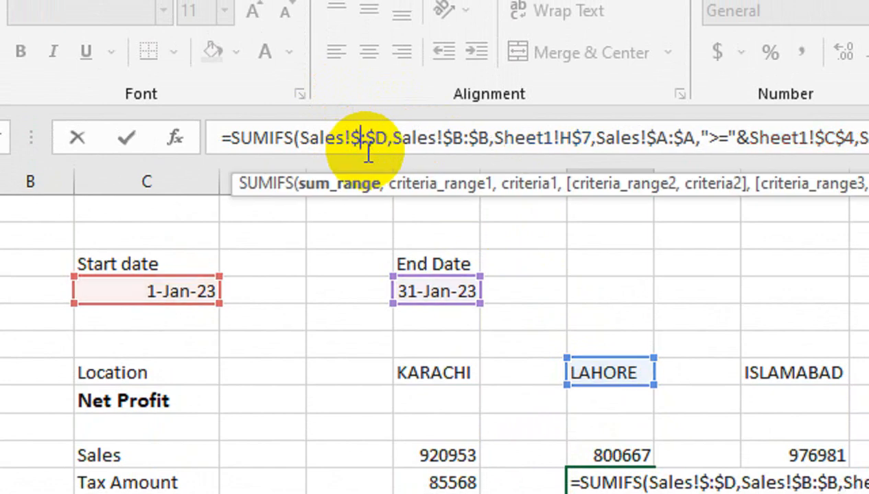
text(C)
key(BackSpace)
text(C)
key(Return)
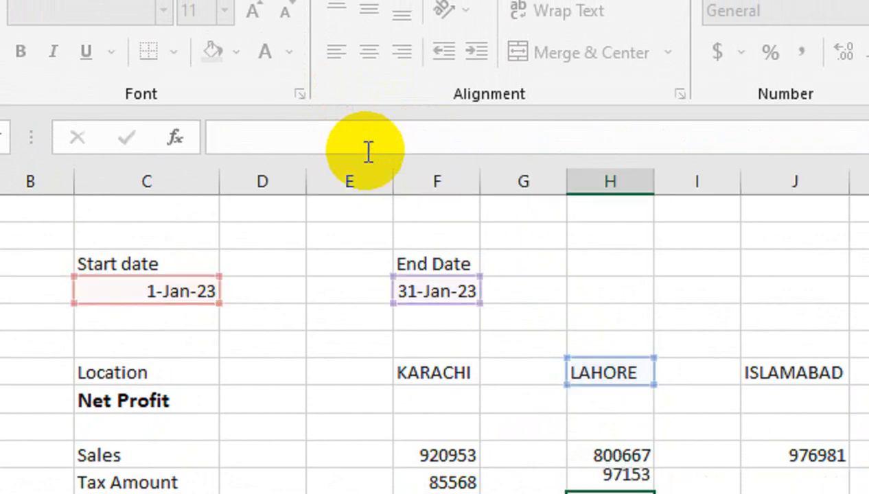
Paste the tax formula into J11 for Islamabad and change its city criterion to Sheet1!J$7.
click(822, 483)
key(ctrl+v)
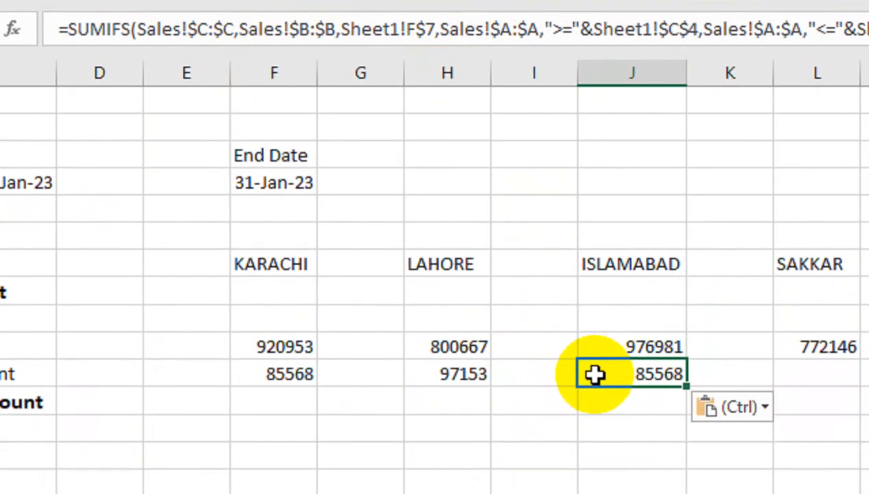
double_click(597, 481)
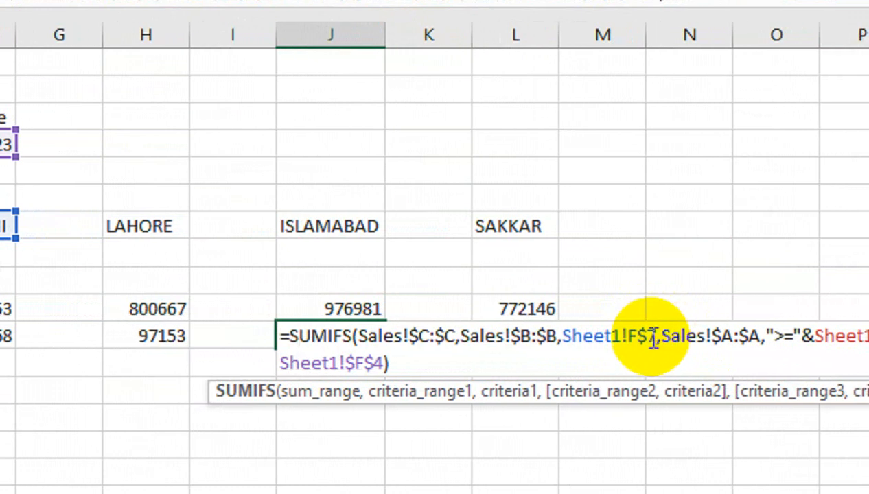
click(644, 336)
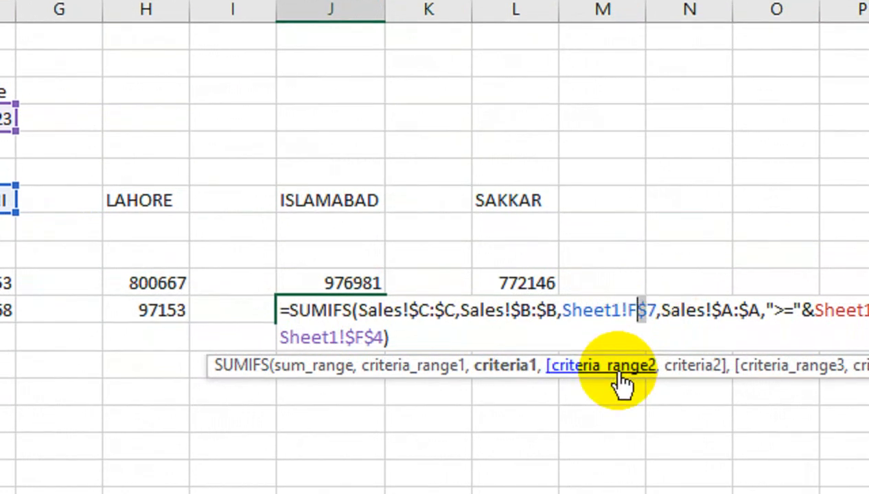
key(BackSpace)
text(J)
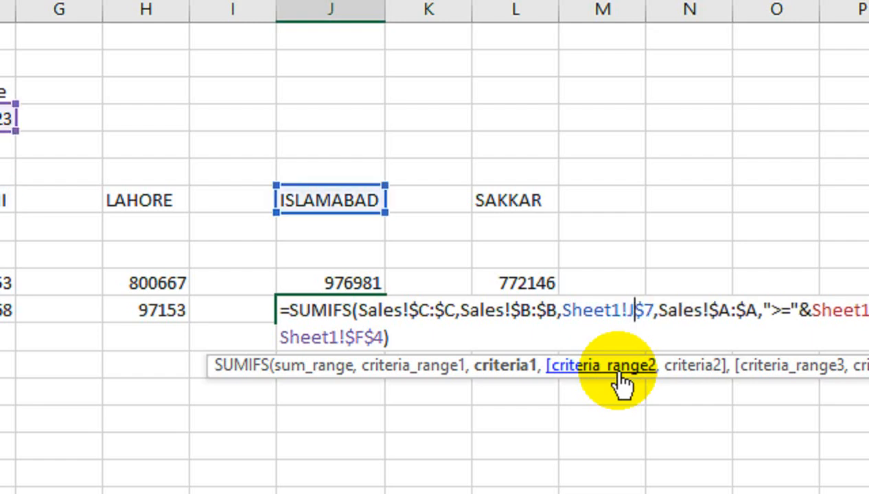
key(Return)
key(Up)
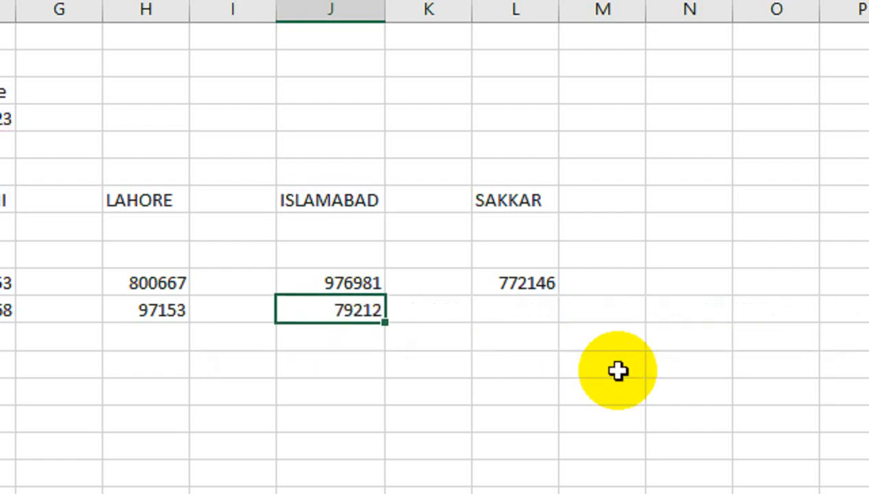
Fill the SAKKAR sales formula from L10 down into the Tax Amount cell L11.
click(514, 287)
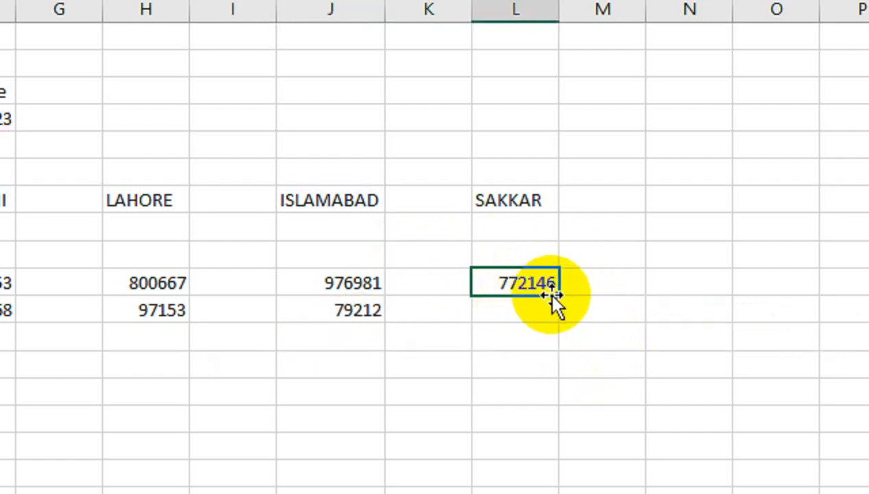
drag(556, 298, 561, 318)
double_click(504, 306)
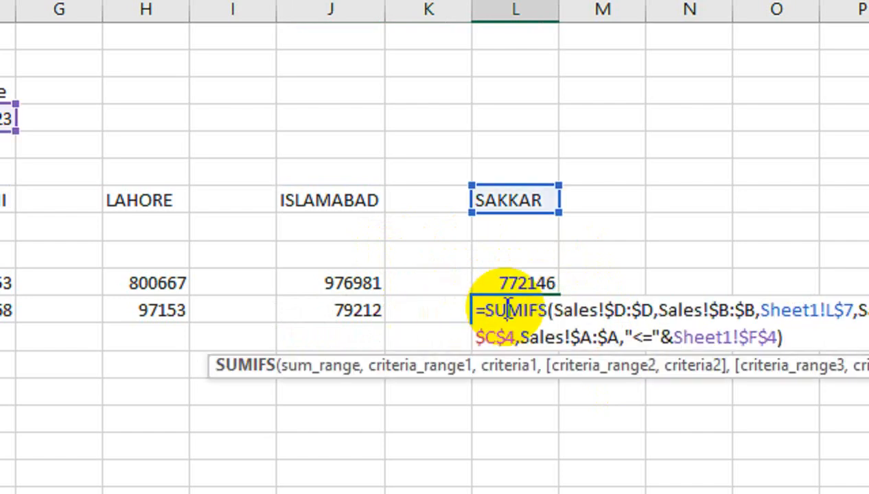
key(Return)
Check the Tax Amount formulas for Islamabad, Lahore and Karachi in J11, H11 and F11.
double_click(374, 308)
key(Return)
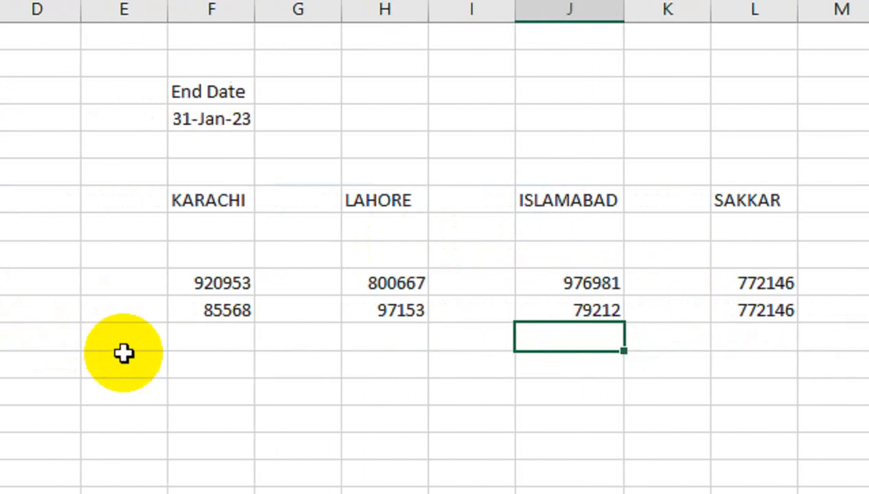
double_click(388, 289)
key(Return)
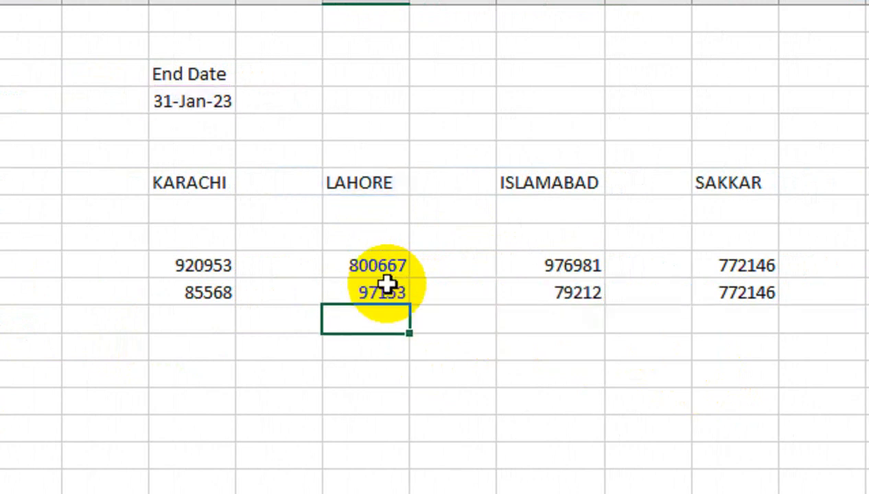
double_click(233, 292)
key(Return)
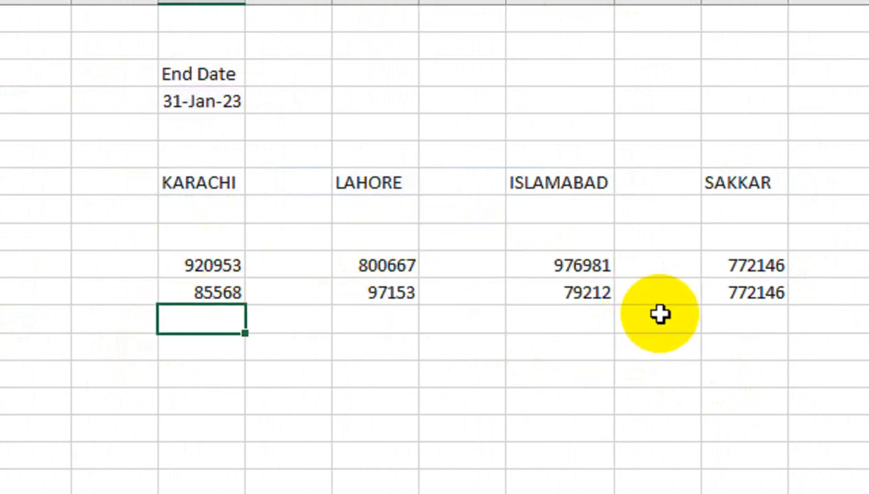
Change the sum range of the SAKKAR tax formula in L11 to Sales!$C:$C.
double_click(651, 293)
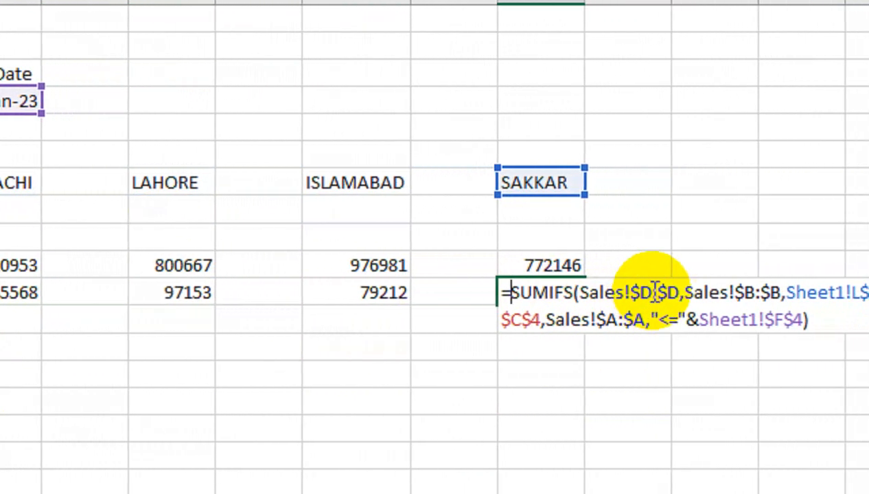
text(C)
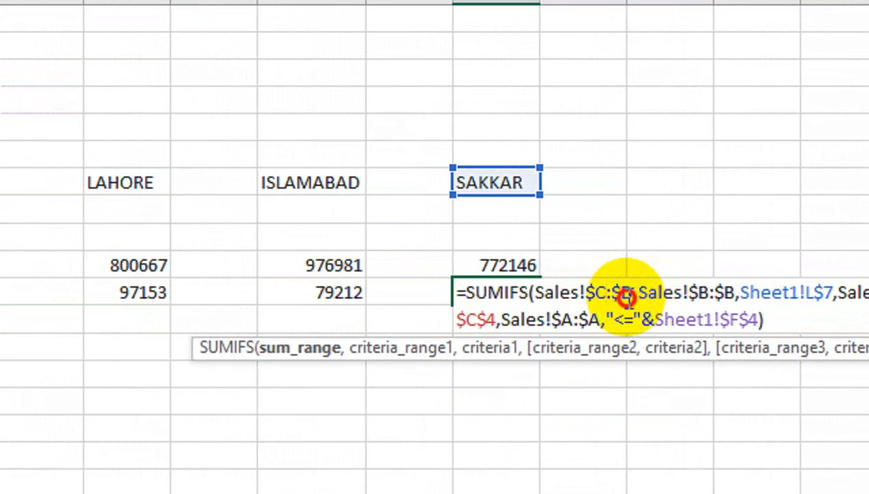
key(Return)
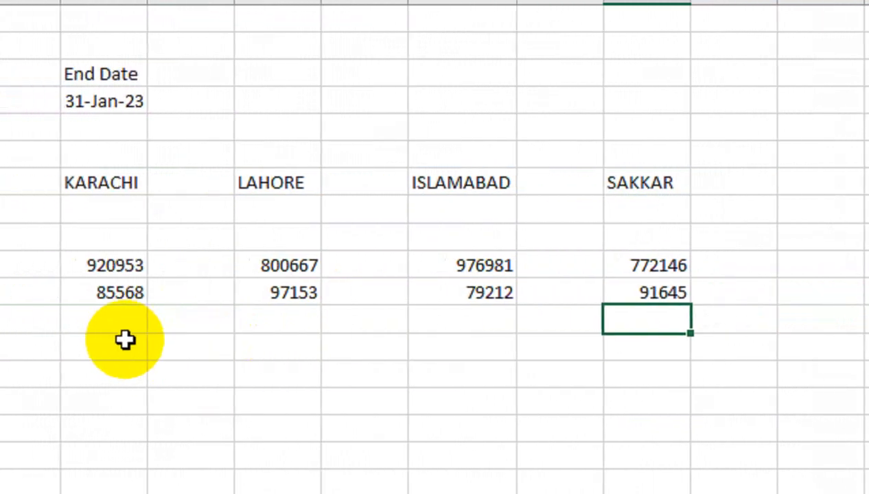
Calculate the Karachi gross amount in F12 with the formula =F10-F11.
click(380, 327)
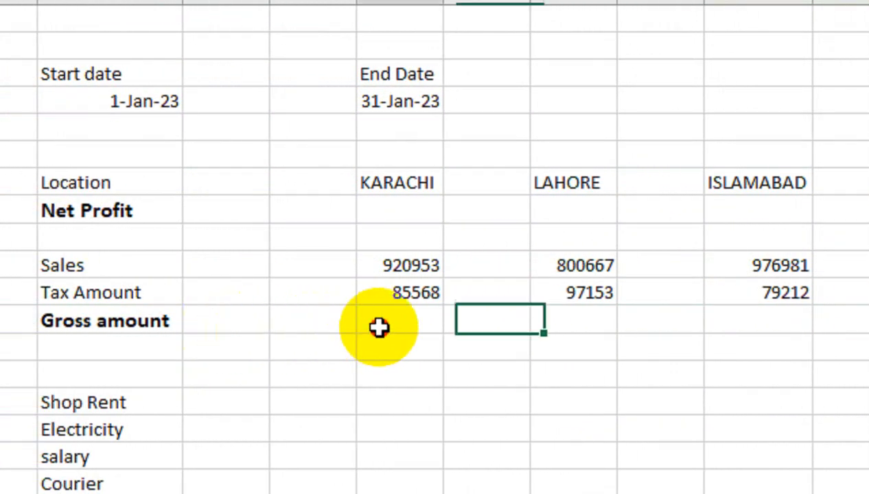
text(=)
click(406, 266)
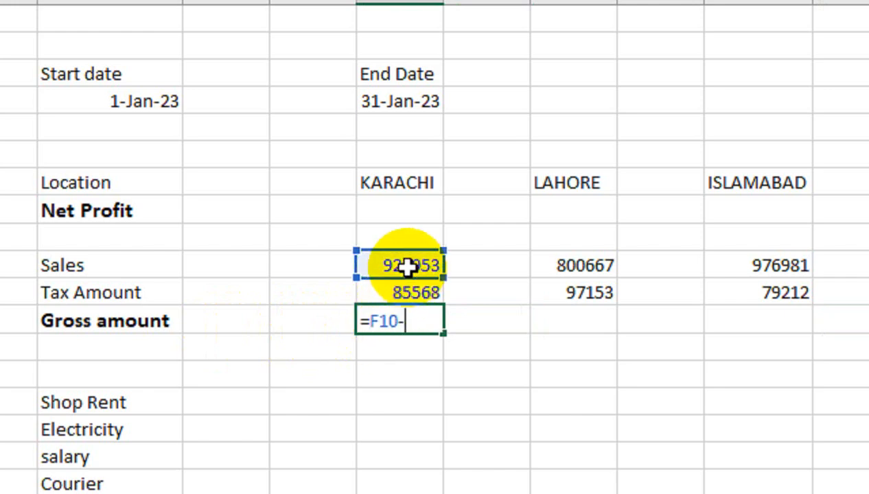
text(-F11)
key(Return)
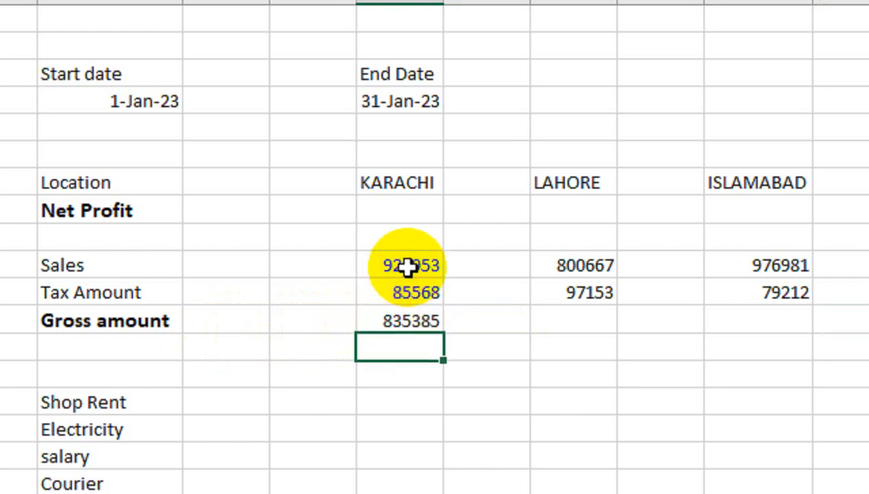
Calculate the Lahore gross amount in H12 as sales minus tax, using =H10-H11.
click(590, 320)
text(=)
key(Up)
key(Up)
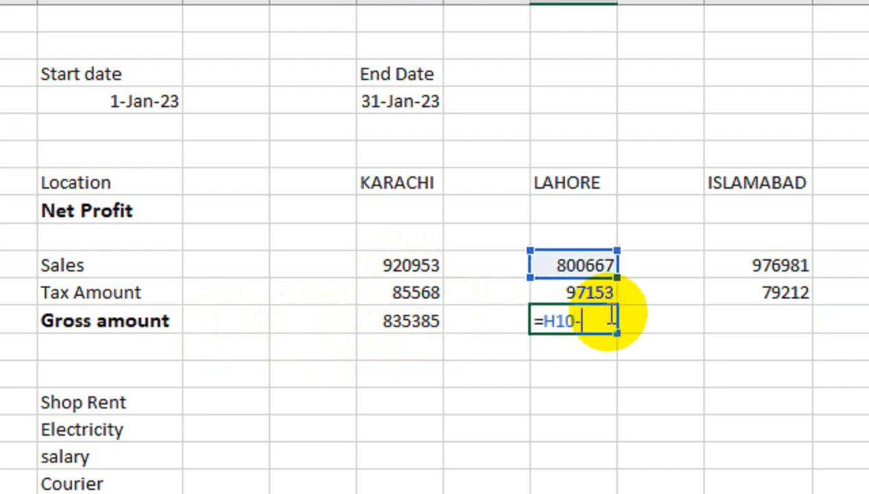
key(Return)
Calculate the Islamabad gross amount in J12 with the formula =J10-J11.
click(801, 326)
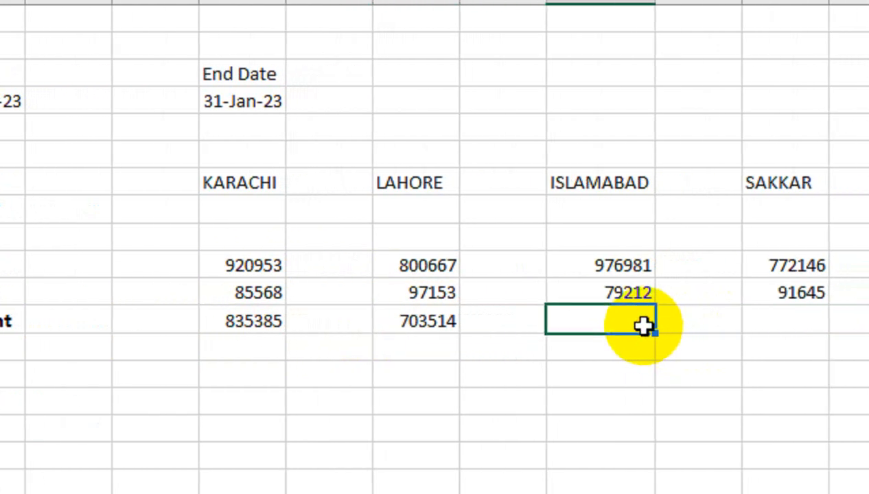
text(=)
key(Up)
key(Up)
text(-)
key(Up)
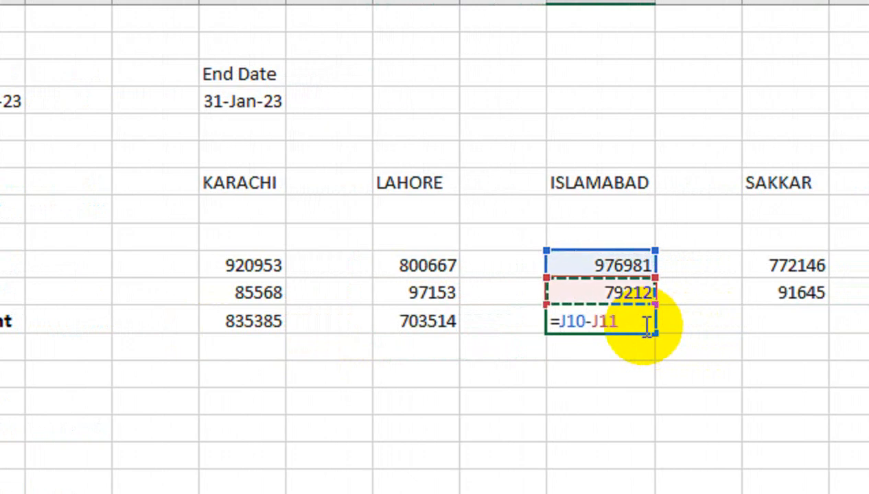
key(Return)
Calculate the SAKKAR gross amount in L12 by subtracting the tax in L11 from the sales in L10.
click(756, 321)
text(=)
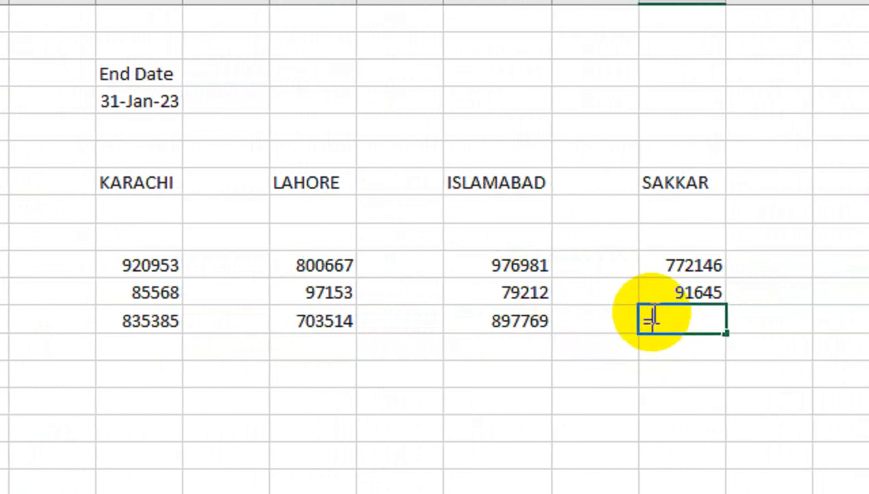
key(Up)
key(Up)
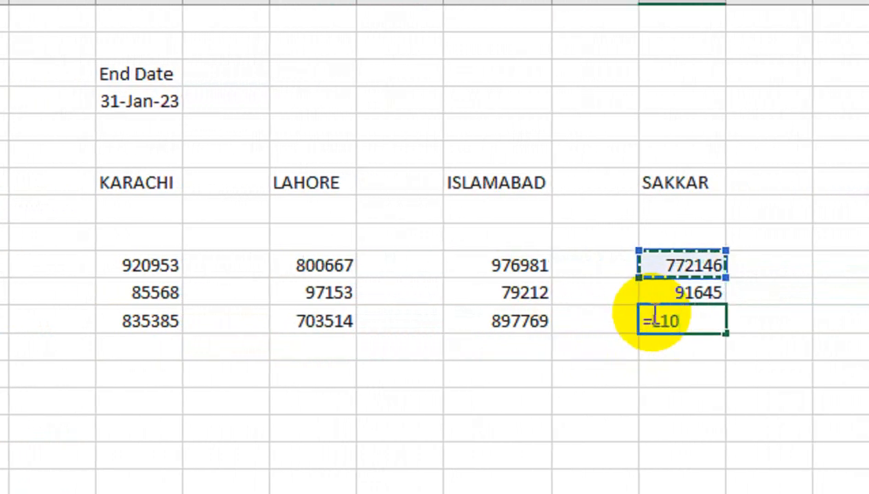
key(Return)
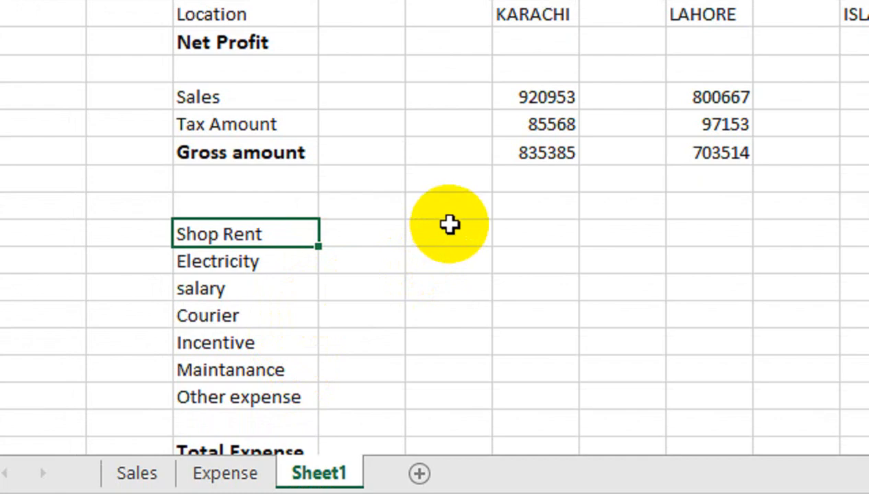
Make the city names in F7:L7 bold at font size 14 and widen column F to fit KARACHI.
drag(549, 8, 868, 20)
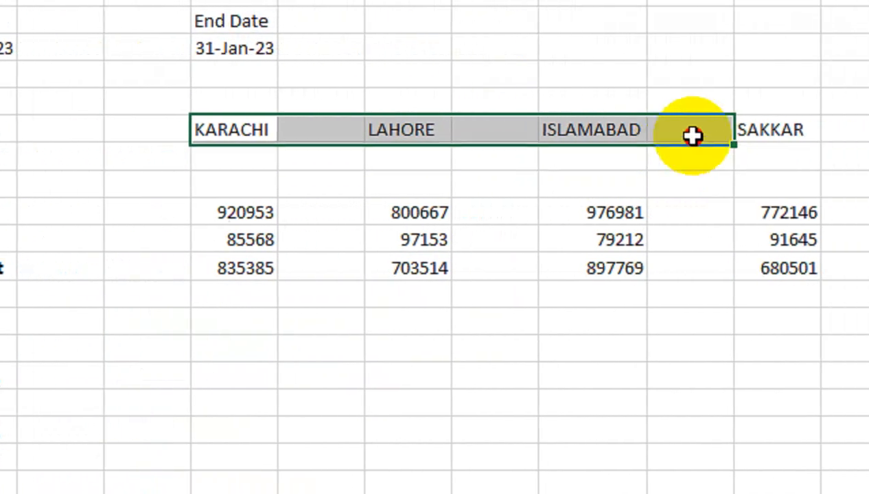
drag(692, 135, 769, 135)
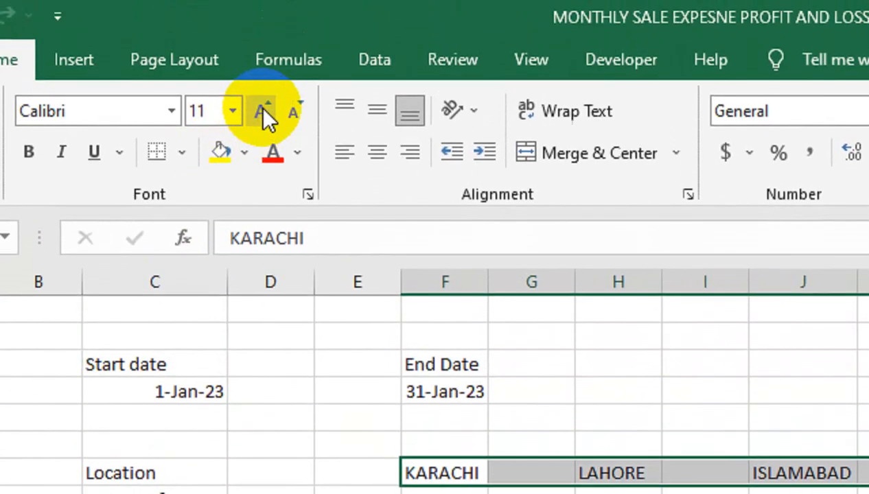
click(258, 112)
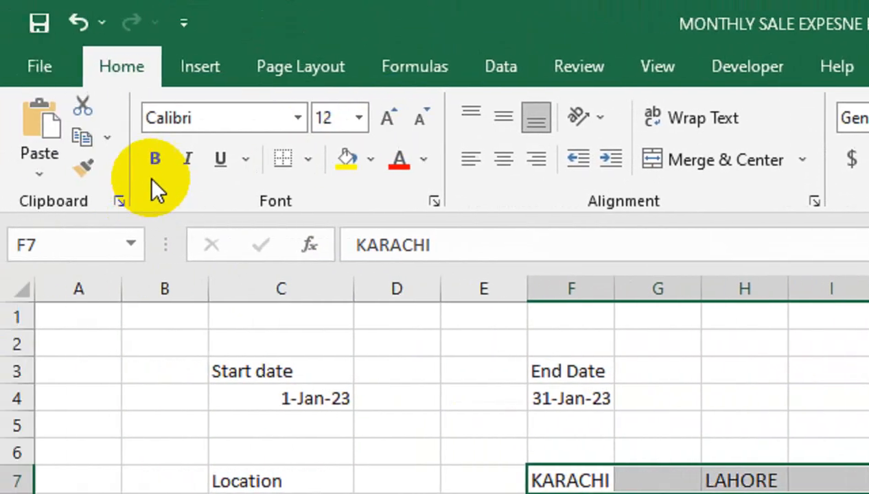
click(155, 158)
click(387, 118)
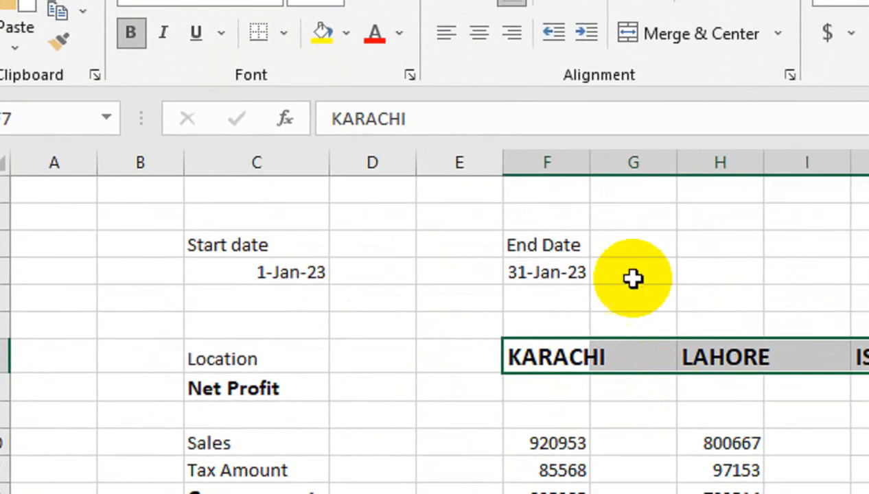
drag(589, 157, 613, 165)
Make the start and end date labels in C3 and F3 bold at size 14, and widen column F slightly.
click(559, 247)
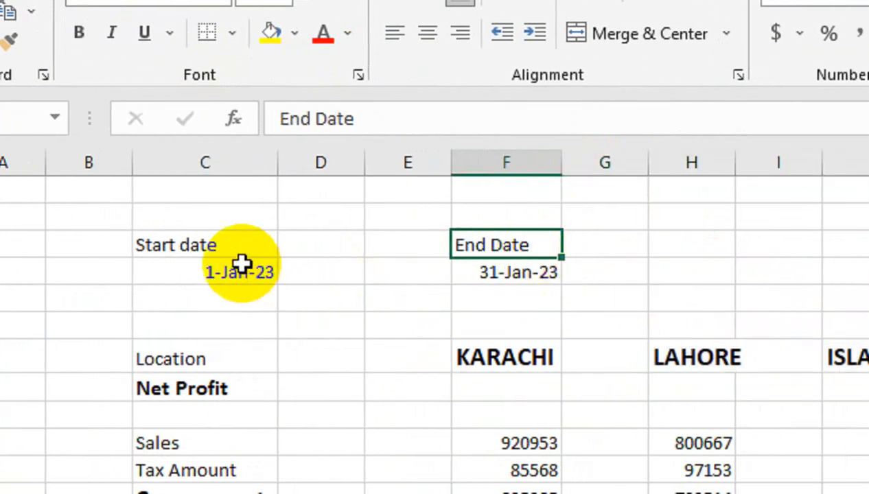
ctrl+click(219, 245)
click(78, 33)
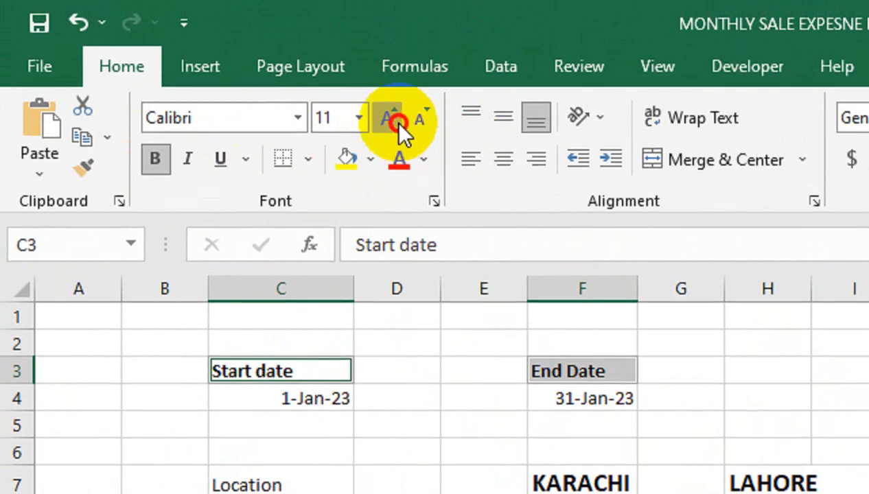
click(389, 110)
click(388, 109)
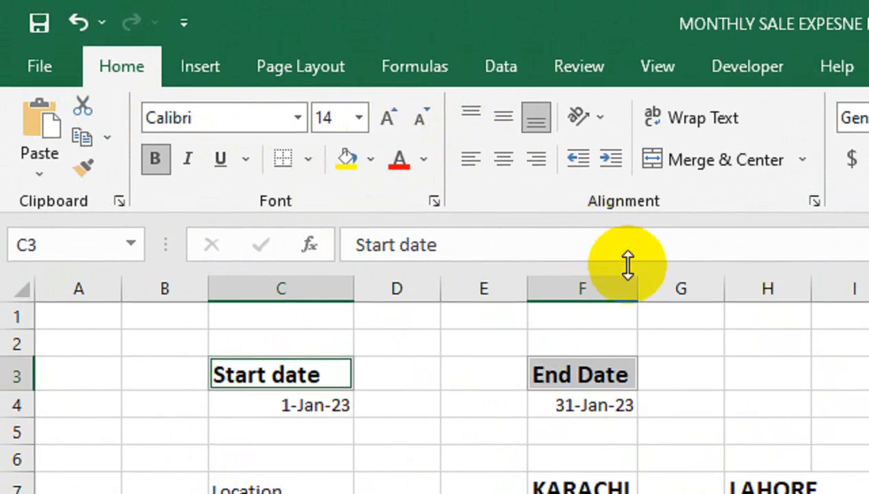
drag(641, 276, 657, 285)
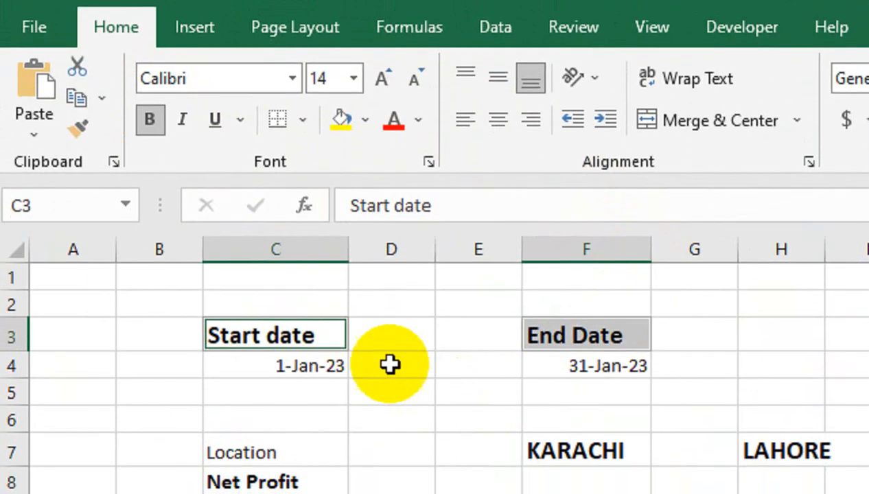
Change the label in C3 to "Start Date" and widen columns H, J and L to fit their city names.
double_click(278, 336)
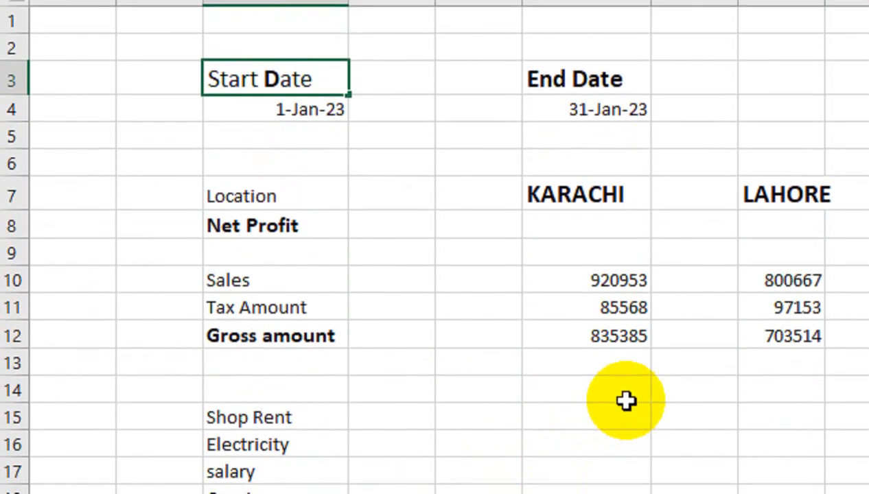
click(627, 400)
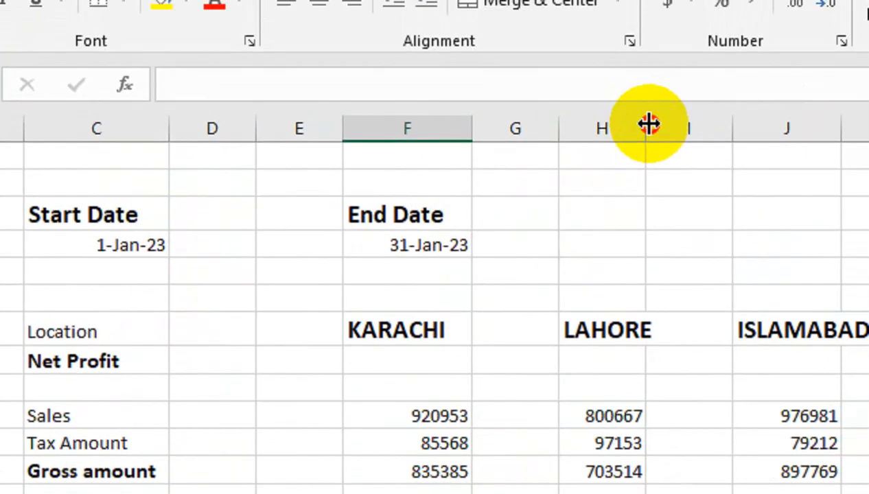
drag(649, 124, 661, 125)
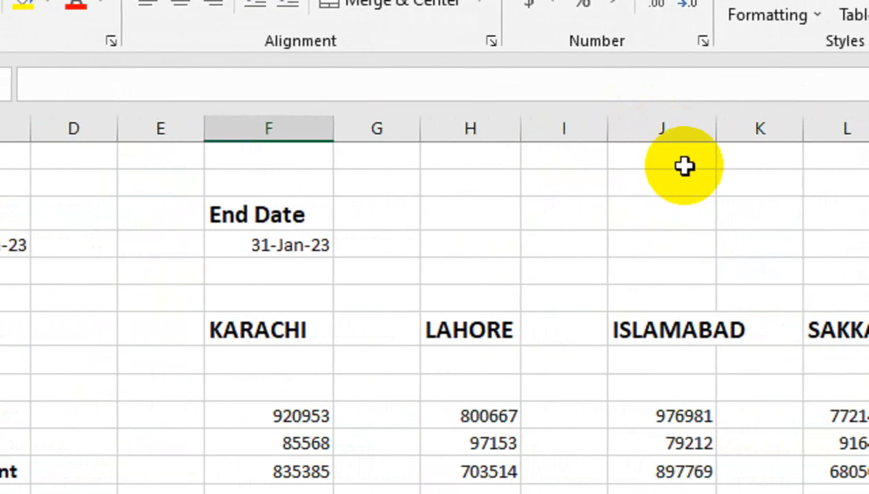
drag(842, 127, 868, 126)
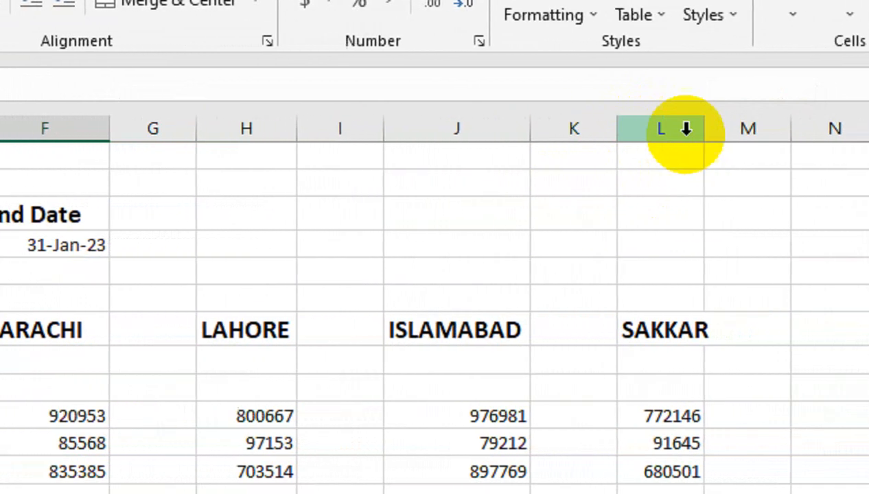
drag(704, 130, 704, 128)
Centre the sales, tax and gross amounts in F10:L12, and make the gross amounts in row 12 bold at size 12.
drag(247, 170, 858, 160)
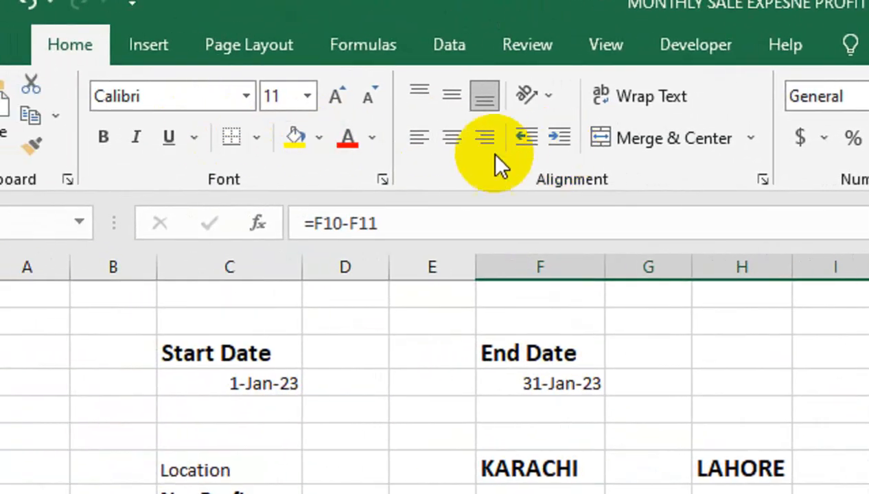
click(103, 137)
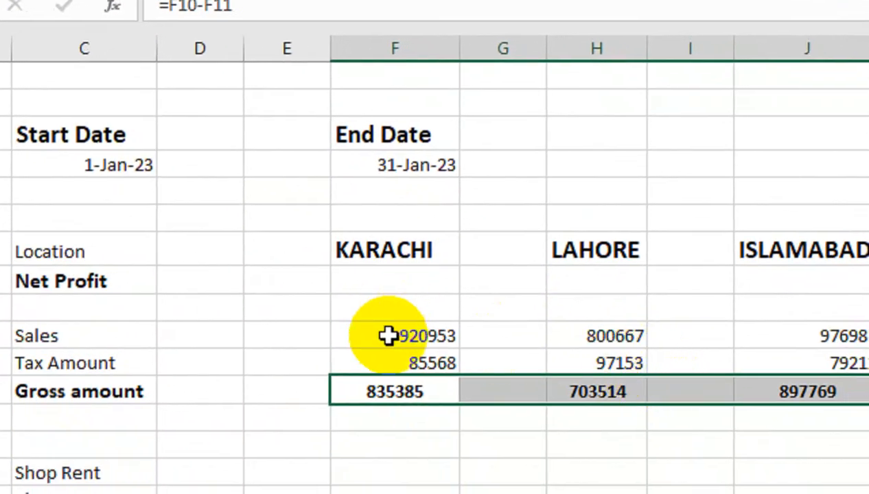
drag(389, 336, 824, 364)
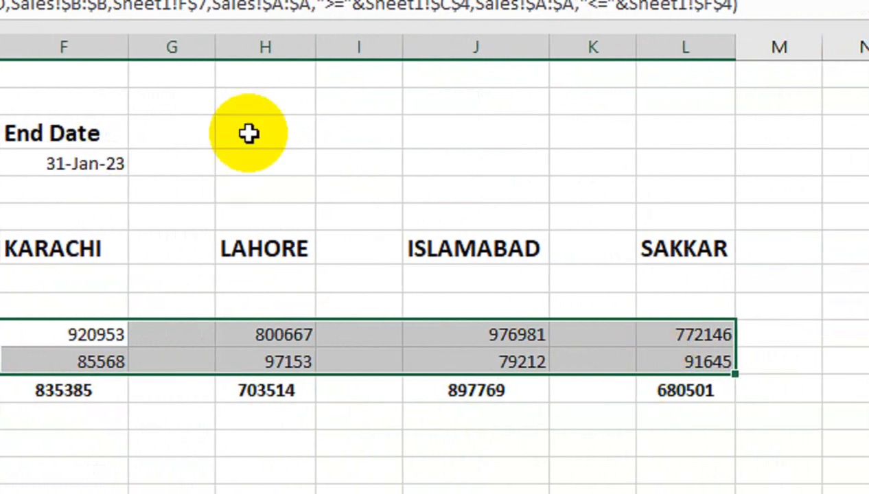
click(190, 108)
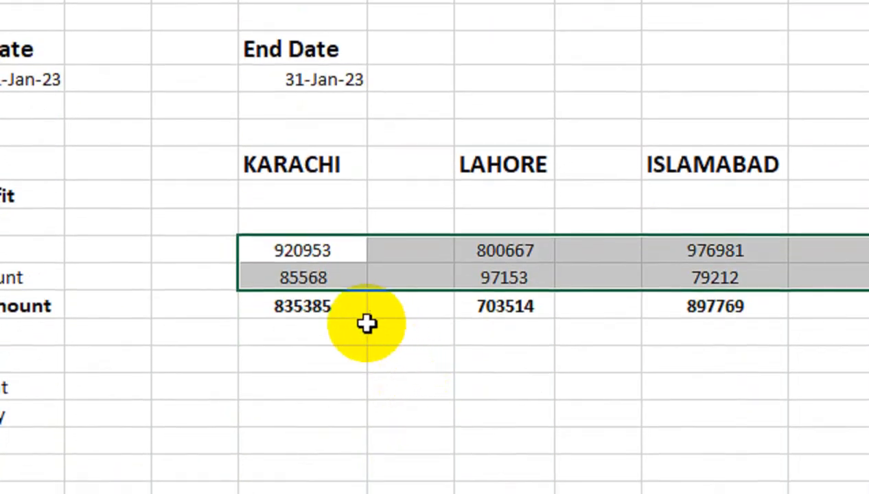
drag(362, 493, 868, 493)
drag(691, 321, 646, 302)
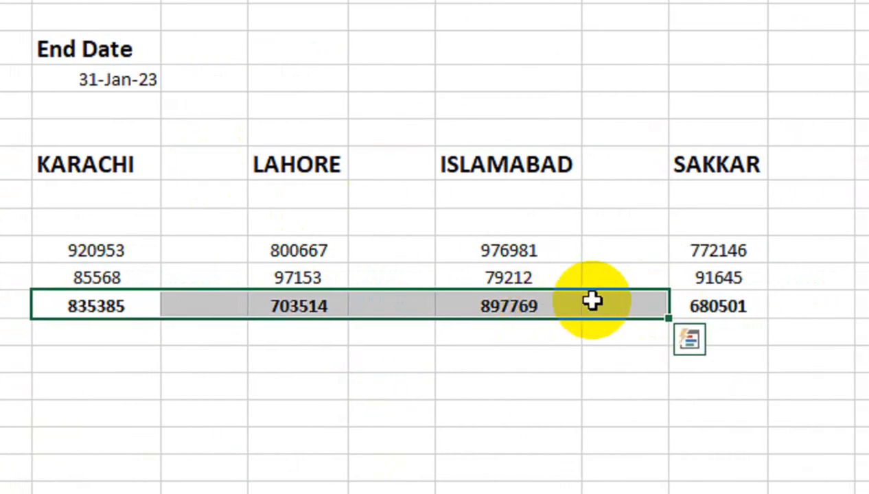
drag(738, 306, 145, 293)
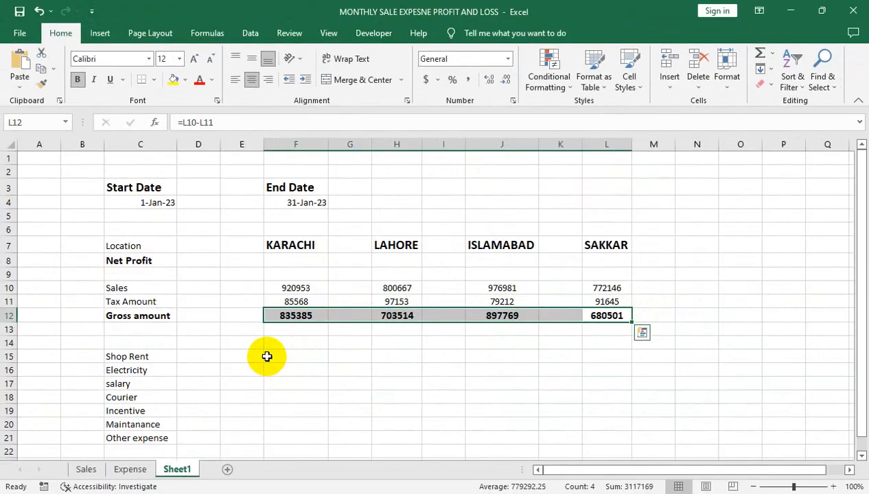
Start a SUMIFS formula in F15 for the Karachi shop rent, with Expense!$D:$D as the sum range.
click(277, 355)
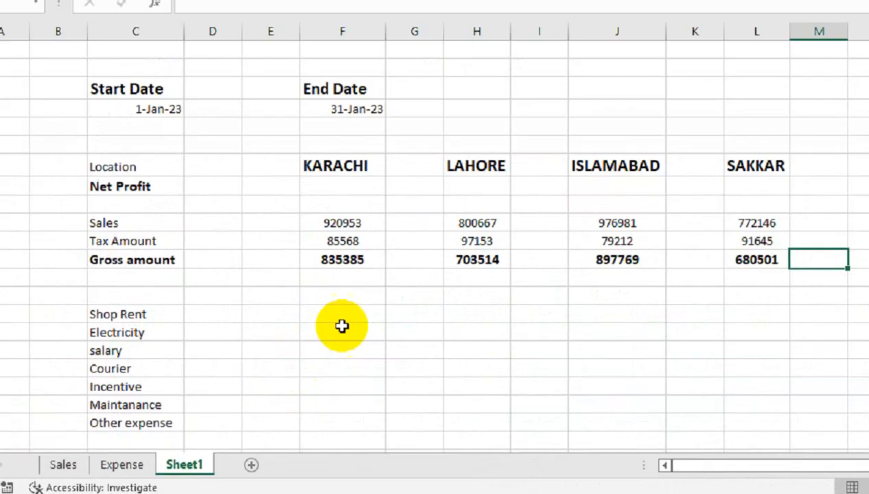
scroll(235, 330, down, 1)
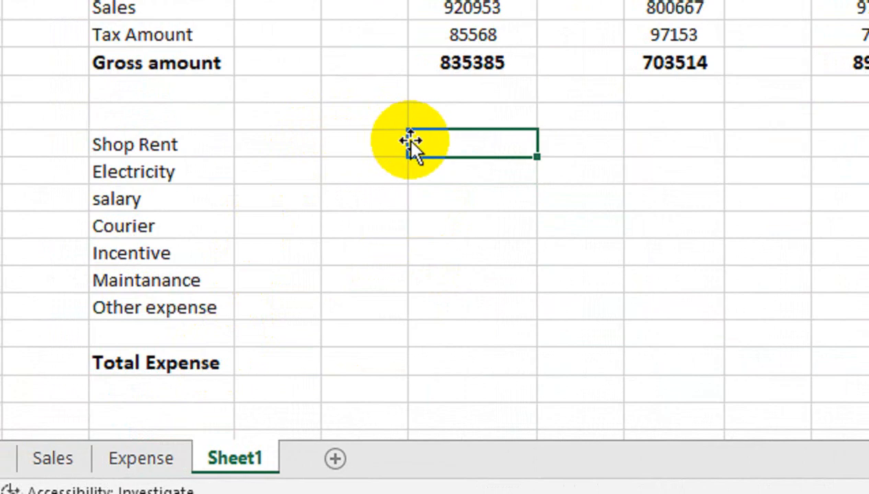
text(=SUMIF()
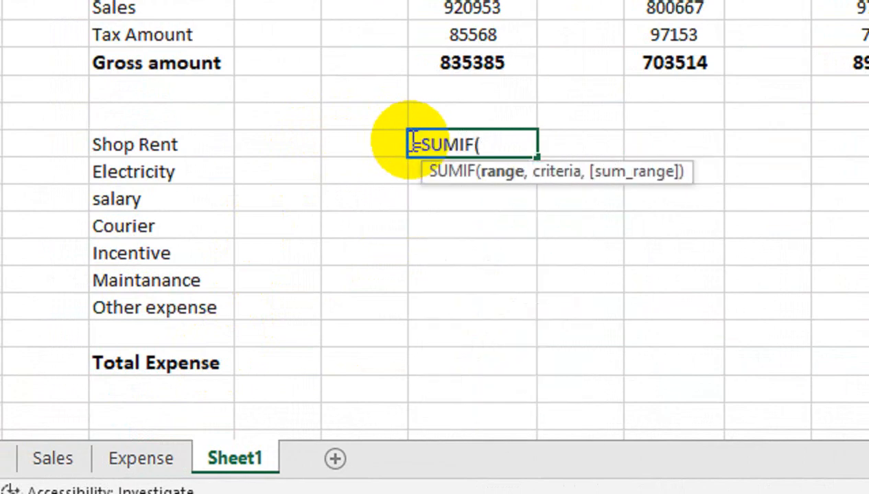
key(BackSpace)
text(S()
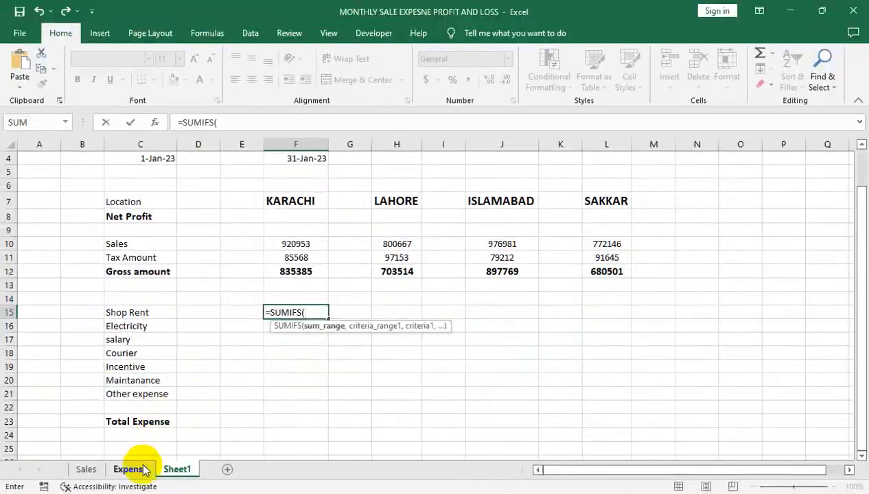
click(141, 470)
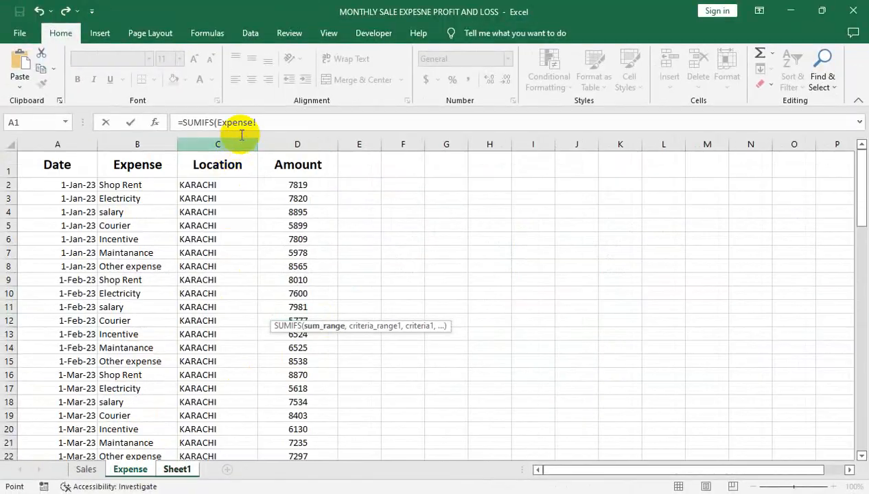
click(289, 140)
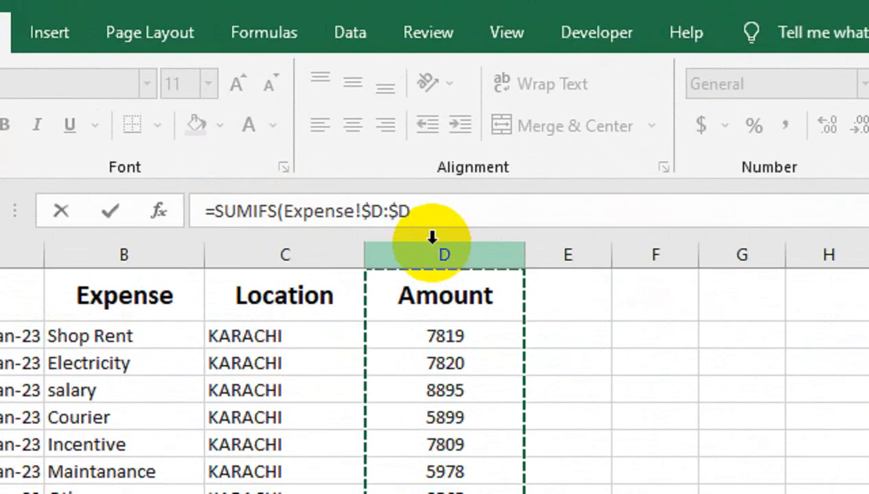
Add the location criterion to the F15 formula, matching Expense!$C:$C against the Karachi heading as Sheet1!F$7.
text(,)
click(330, 248)
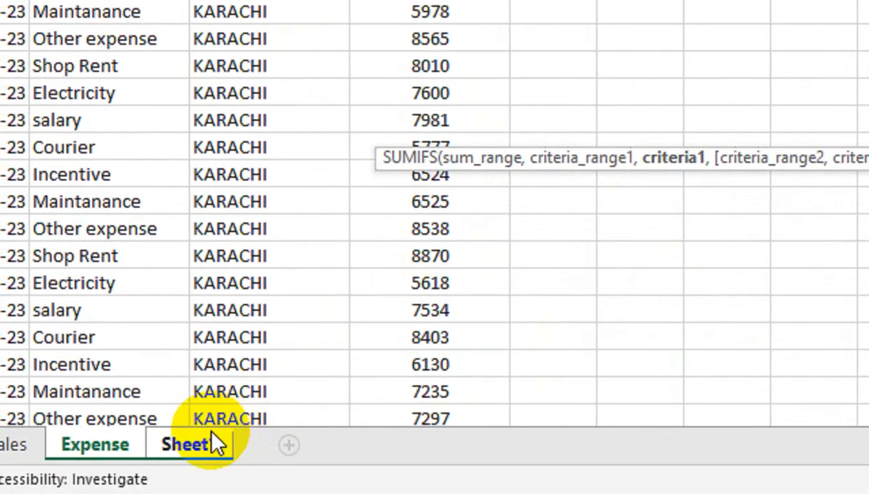
click(212, 442)
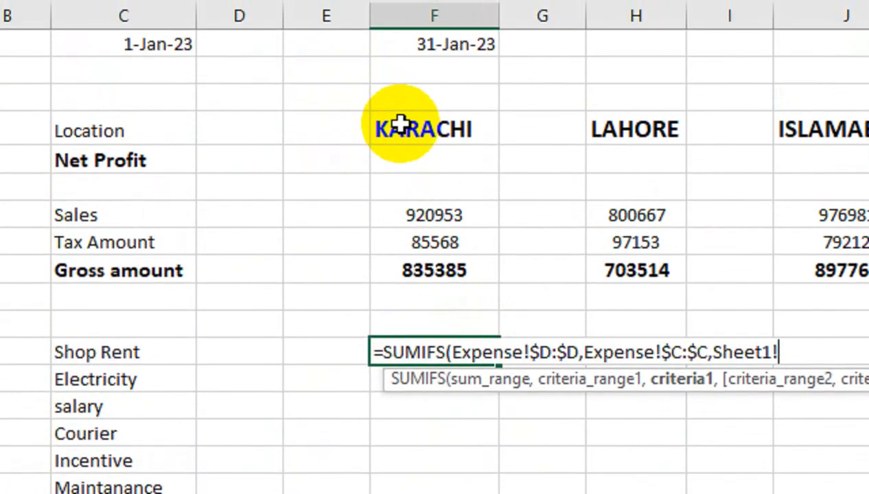
click(401, 123)
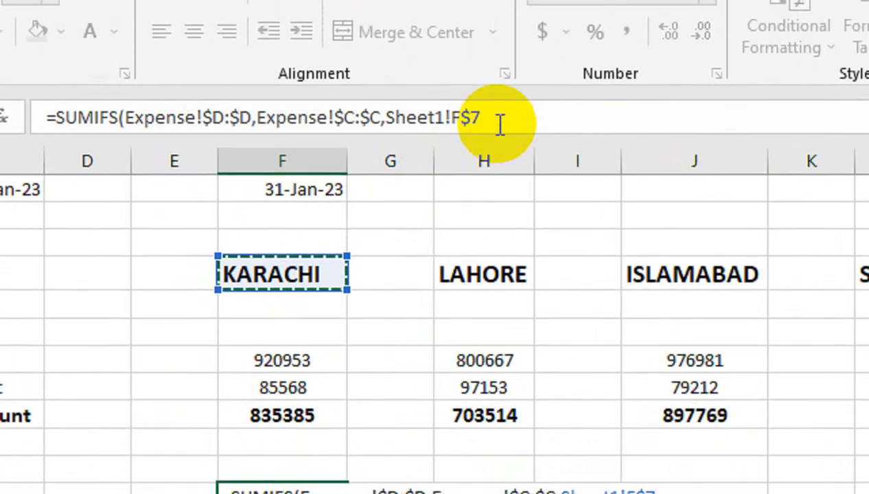
Add the expense type criterion to the F15 formula, matching Expense!$B:$B against the Shop Rent label as Sheet1!$C15.
text(,)
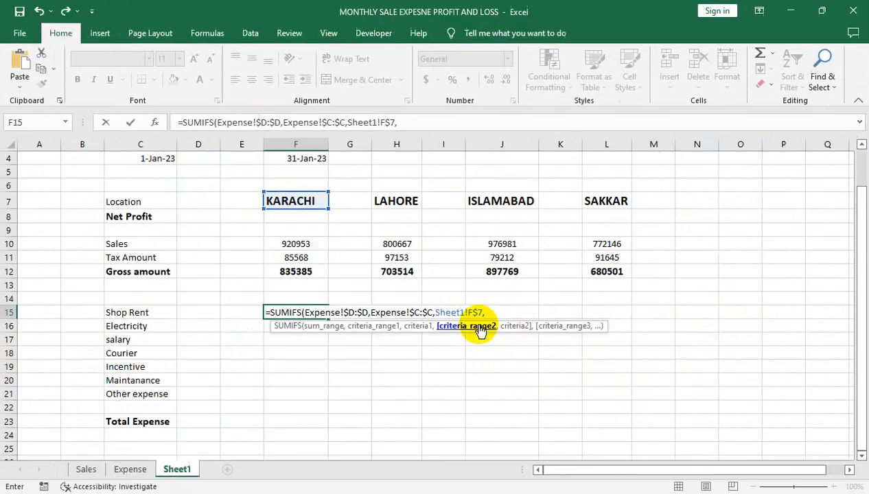
click(130, 470)
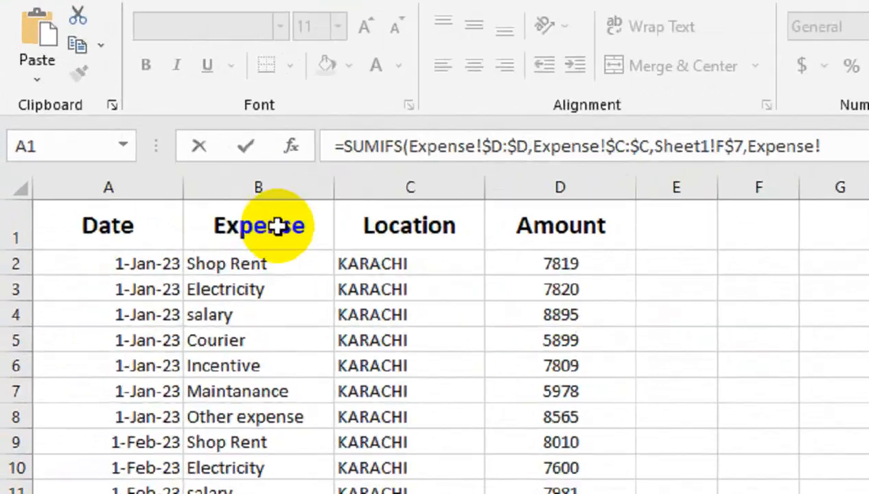
click(131, 144)
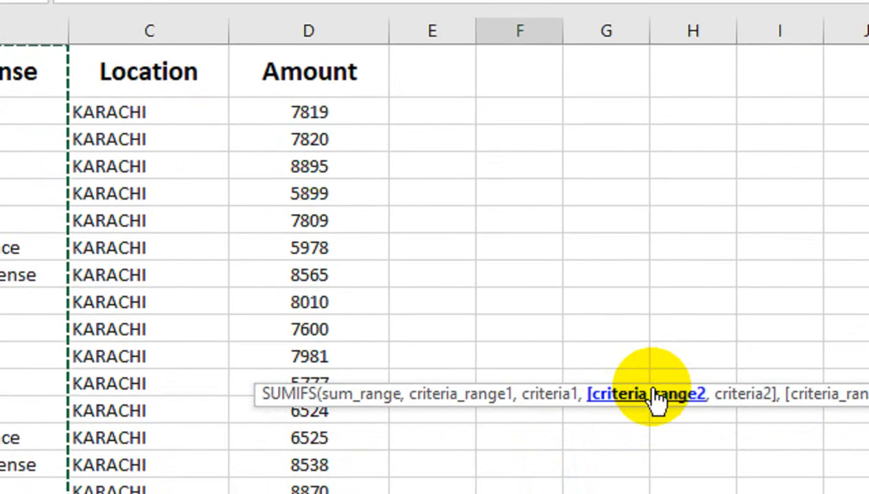
text(,)
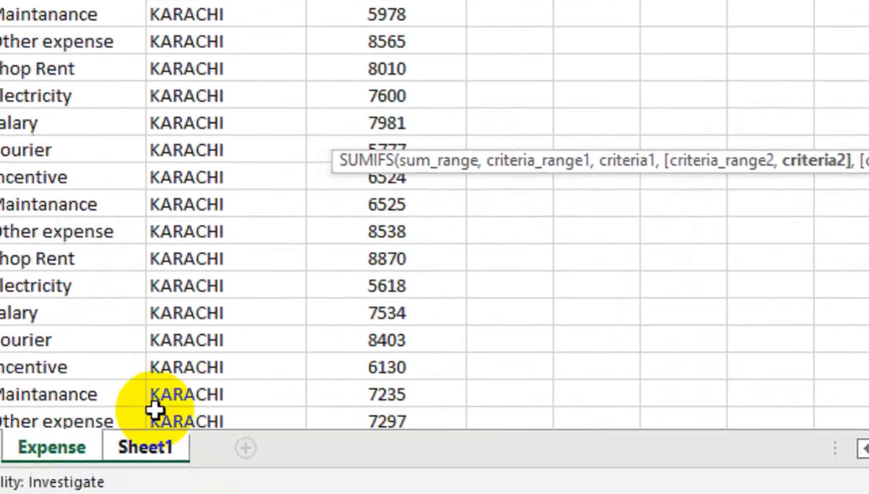
click(155, 448)
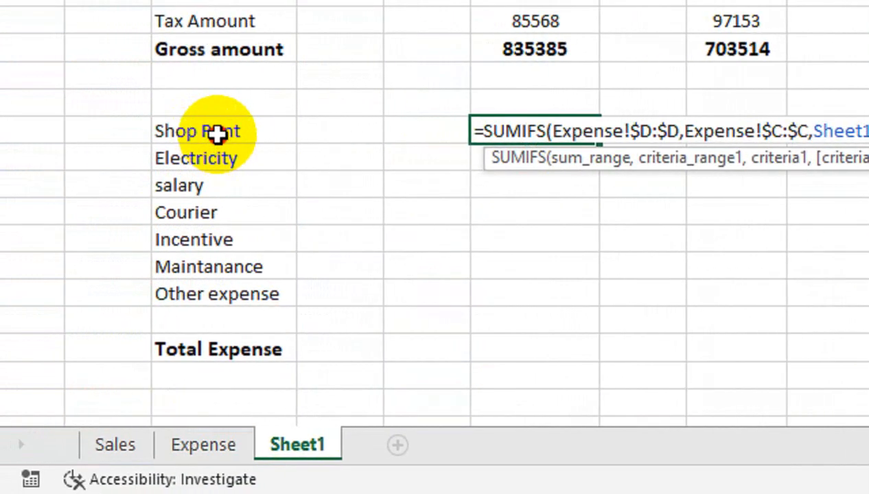
click(221, 128)
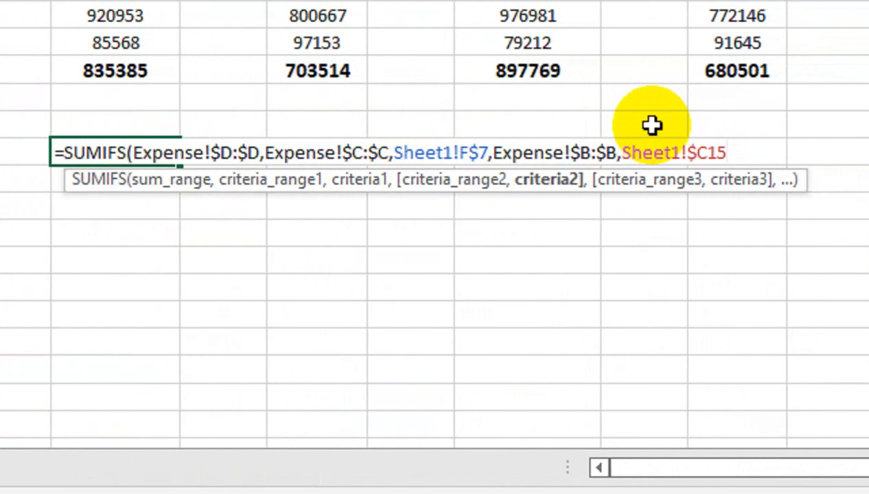
Add the start date criterion to the F15 formula, matching Expense!$A:$A against ">="&Sheet1!$C$4.
text(,)
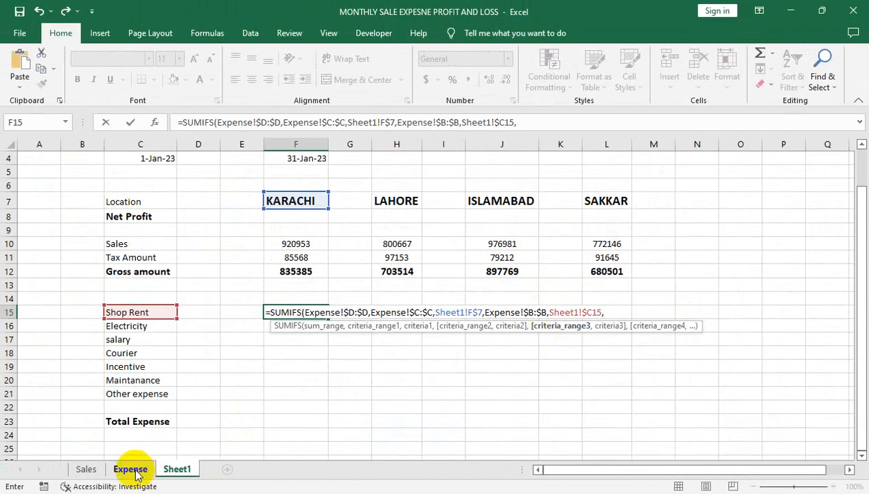
click(130, 469)
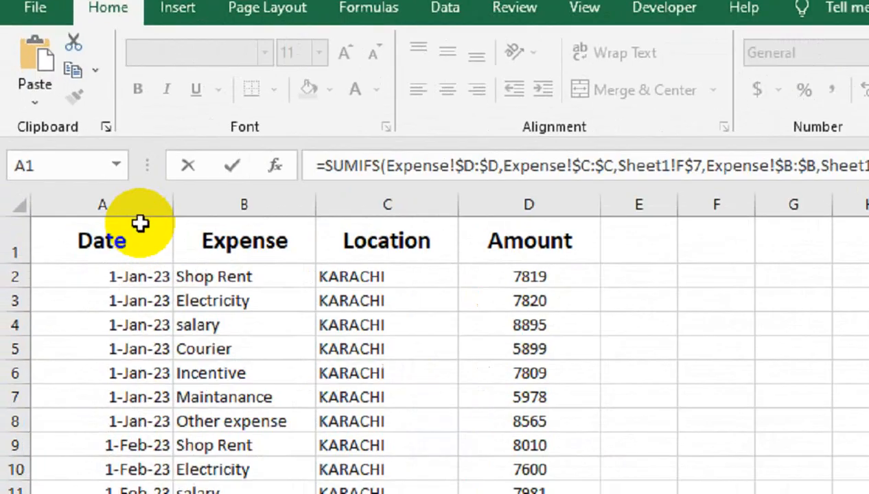
click(72, 144)
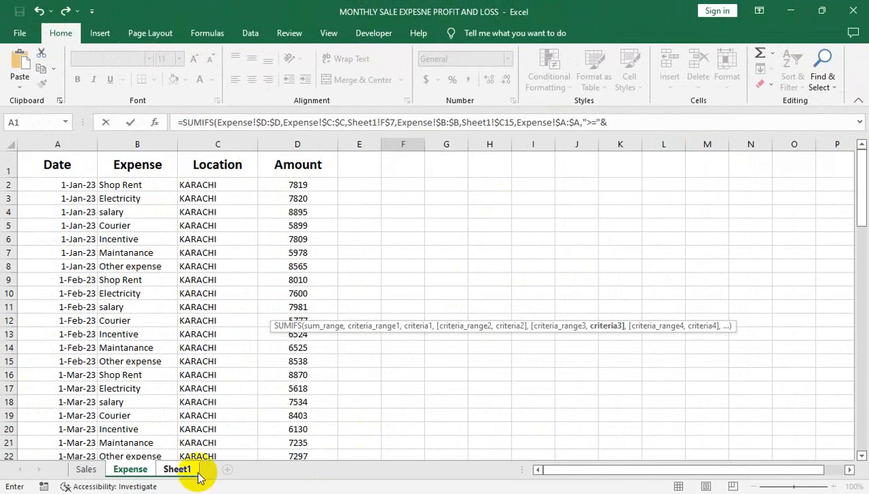
click(198, 474)
scroll(158, 159, up, 1)
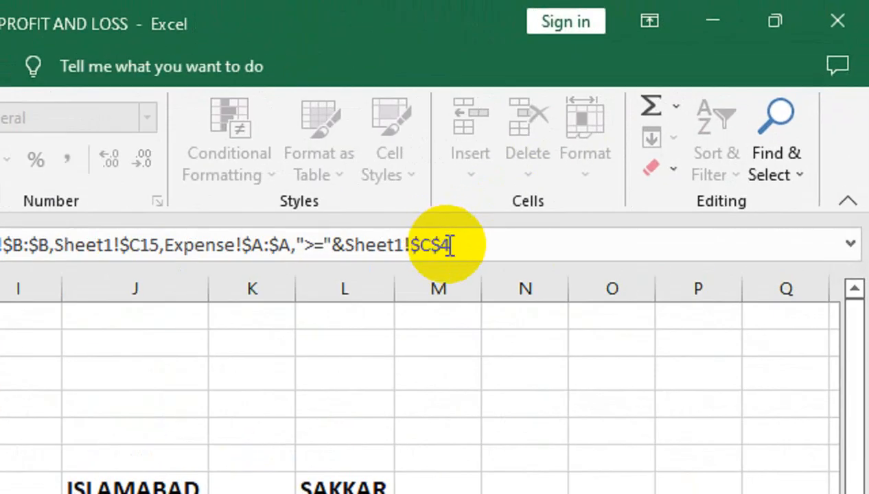
Add the end date criterion to the F15 formula, matching Expense!$A:$A against "<="&Sheet1!$F$4, and complete the formula.
text(,Expense)
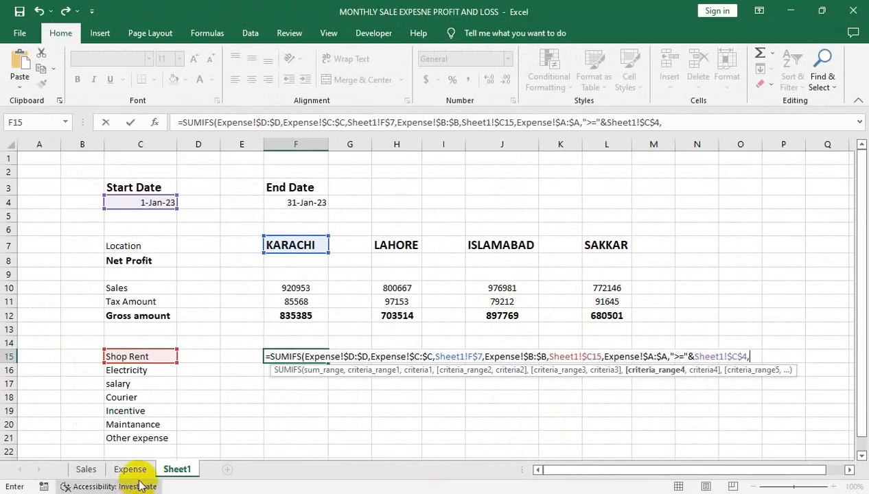
click(136, 471)
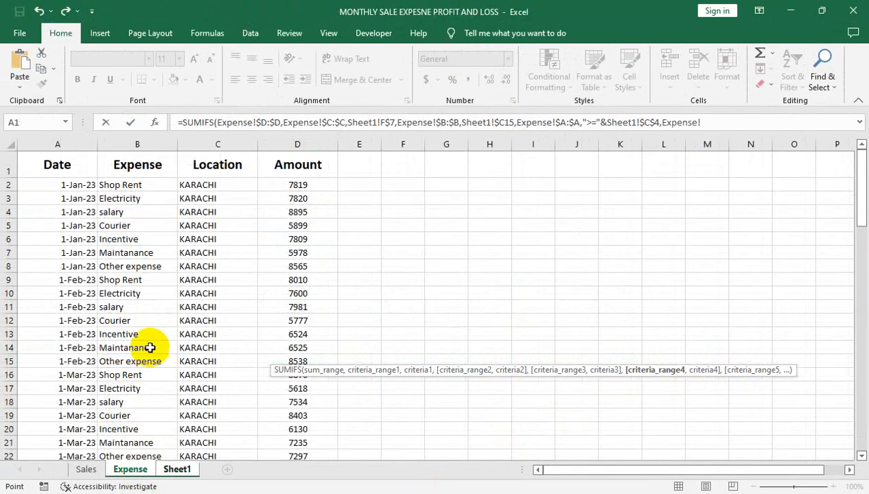
click(74, 146)
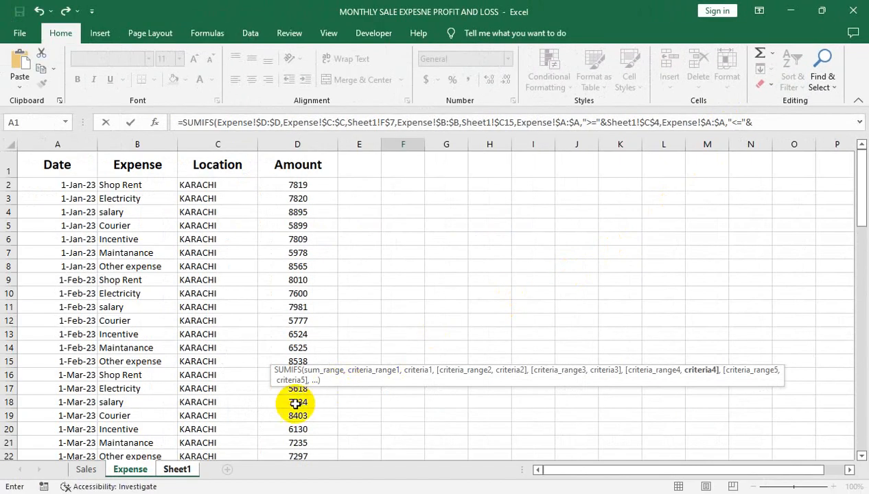
click(162, 470)
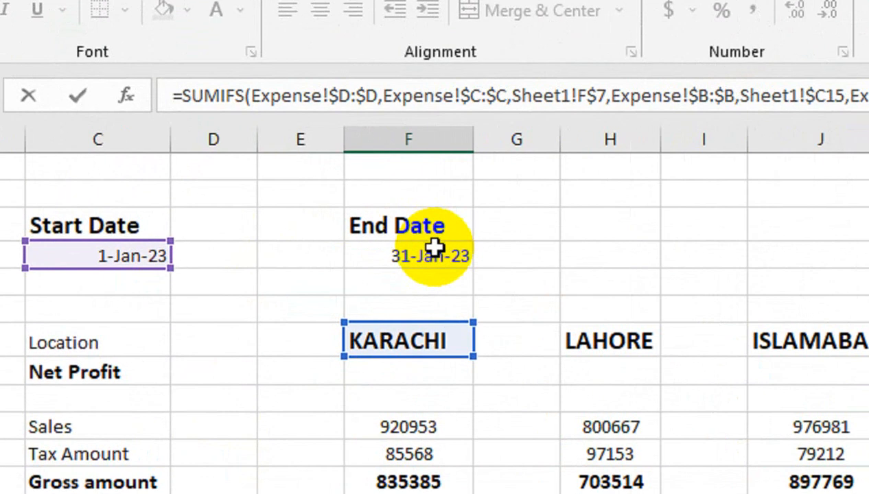
click(309, 199)
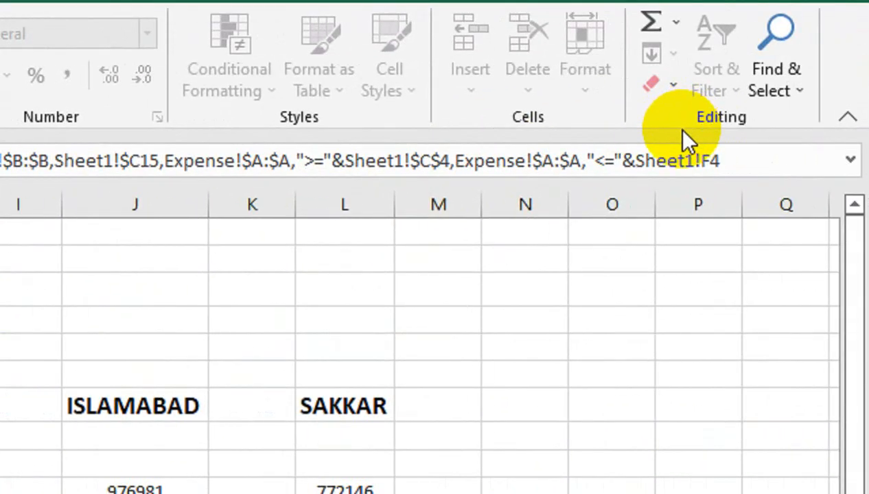
key(F4)
text())
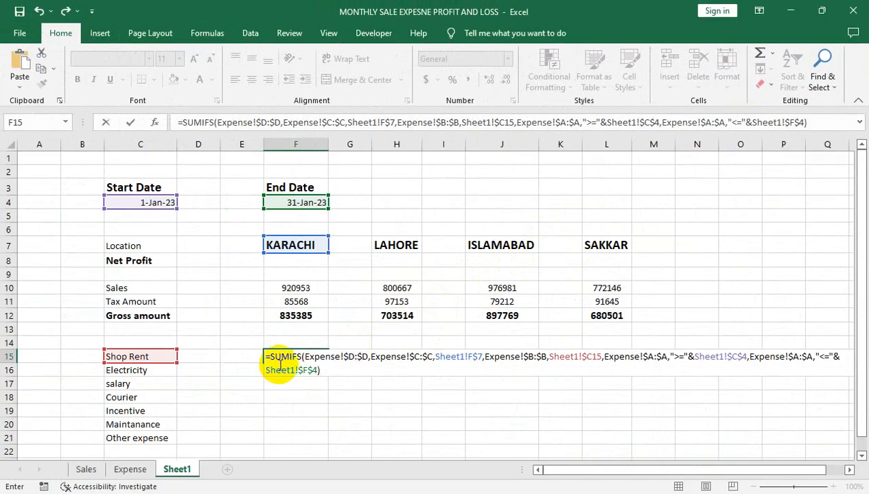
key(Return)
Copy the F15 formula down the Karachi expense rows to F21 and leave F22 empty.
click(302, 356)
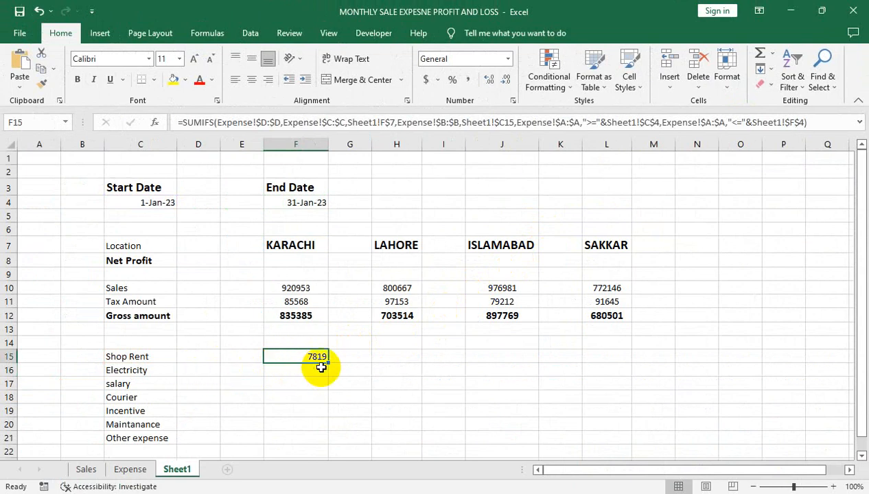
drag(328, 365, 329, 444)
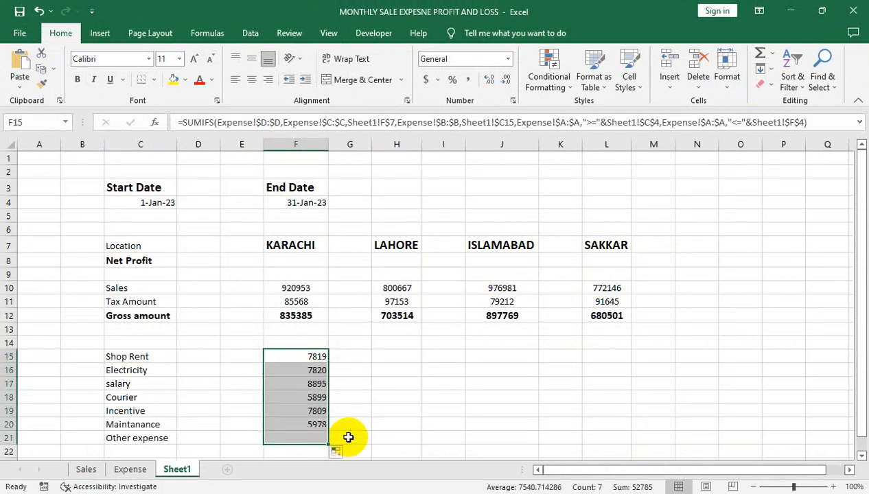
scroll(335, 437, down, 1)
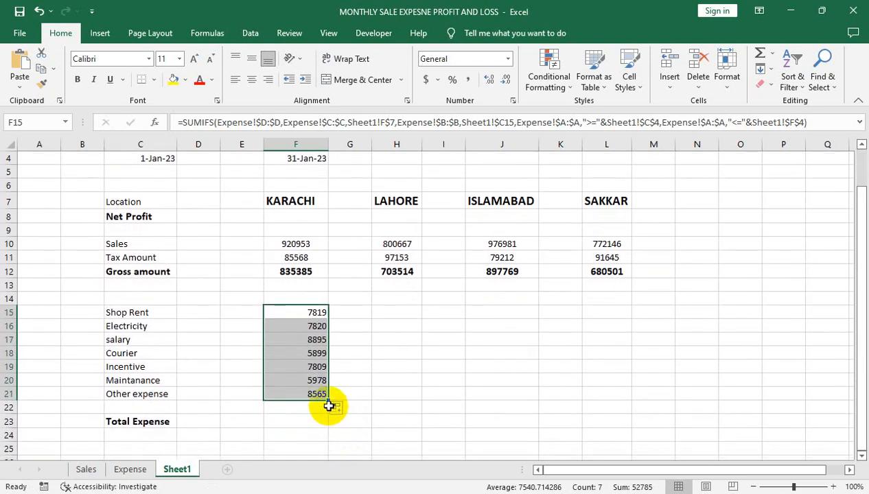
drag(331, 416, 331, 418)
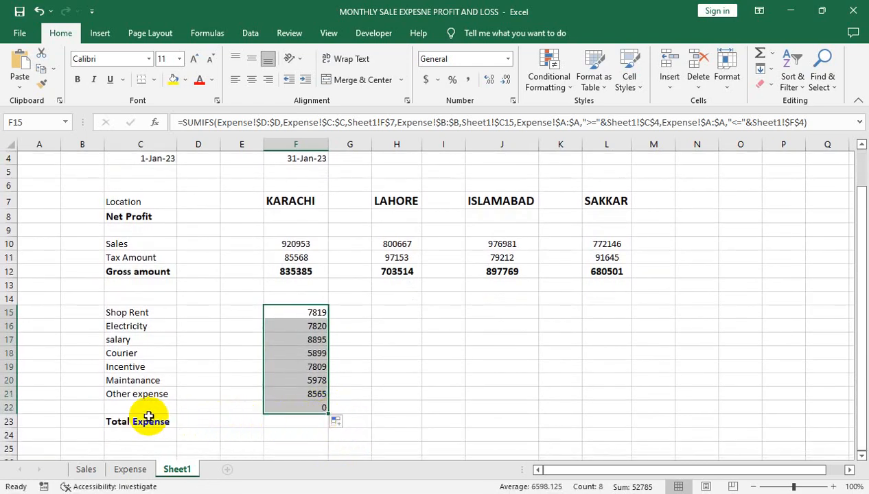
click(294, 409)
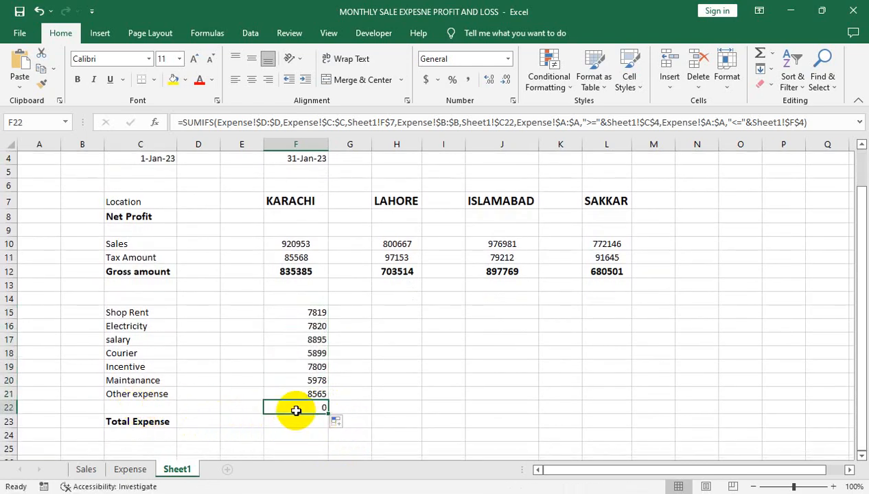
Copy the shop rent formula from F15 across to L15, then clear the copies in the spacer cells G15, I15 and K15.
click(323, 314)
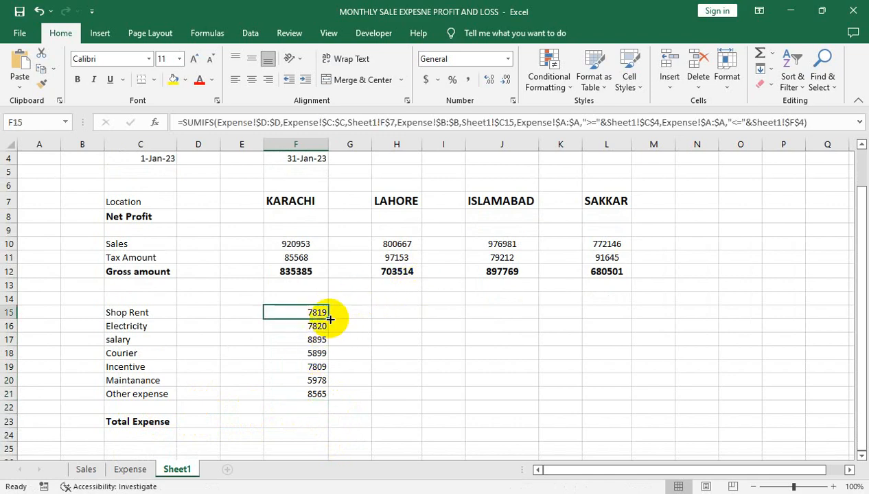
drag(330, 320, 530, 322)
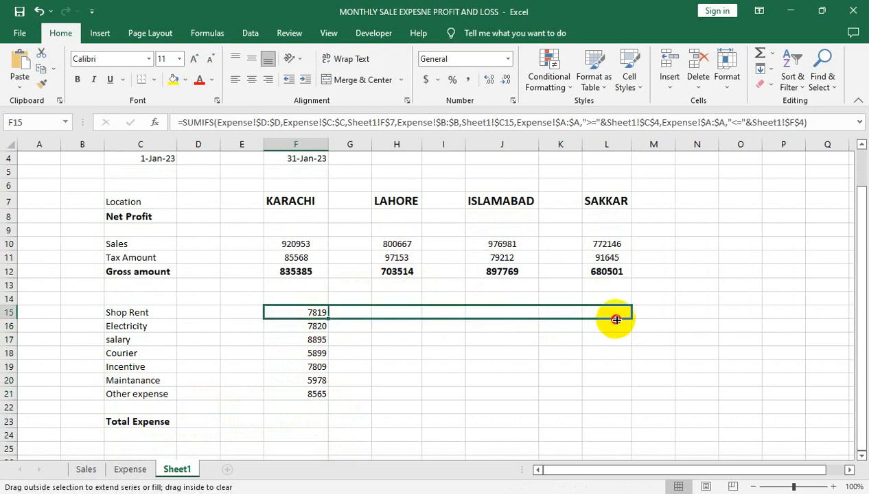
drag(616, 320, 613, 325)
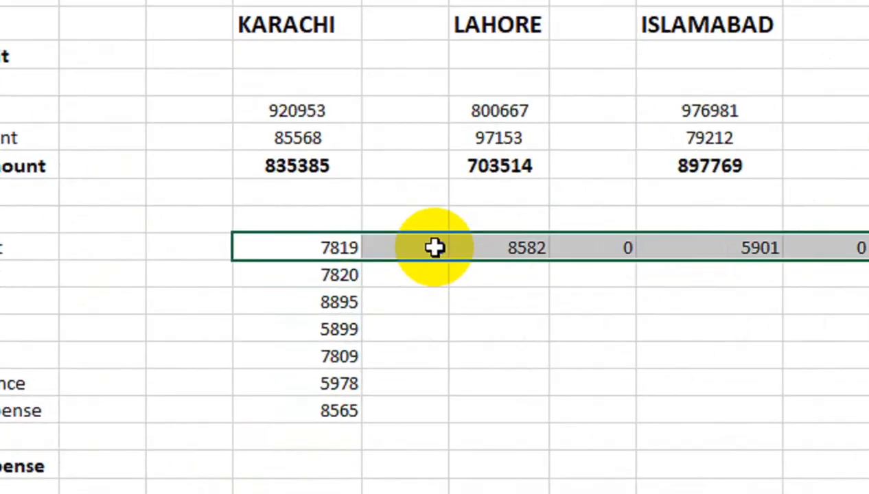
click(368, 312)
key(Delete)
click(629, 248)
key(Delete)
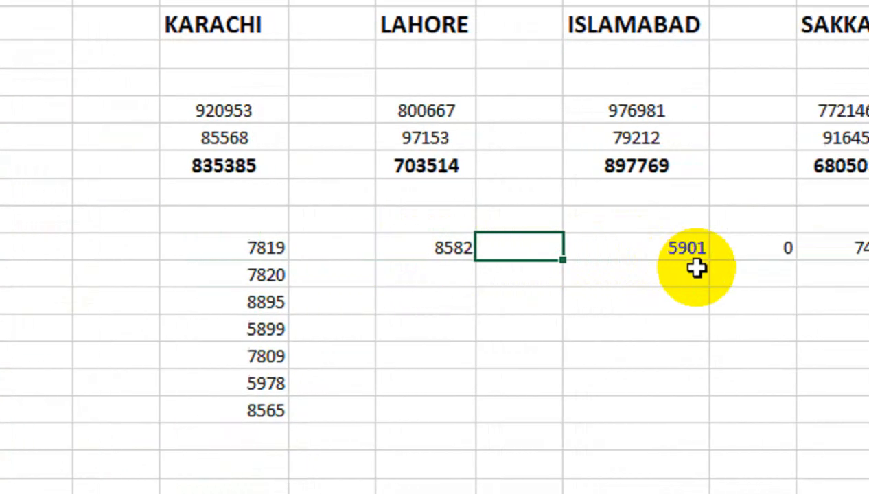
click(824, 249)
key(Delete)
Examine the cell references in the Sakkar shop rent formula in L15.
drag(538, 251, 717, 252)
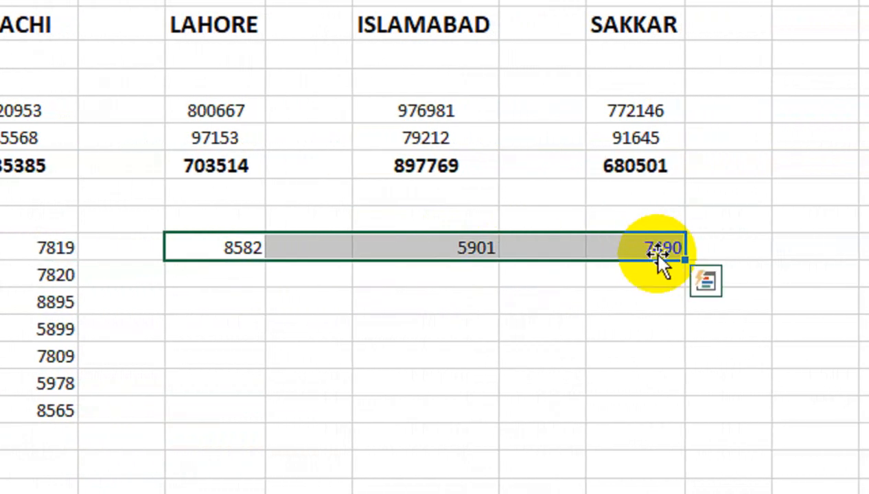
double_click(725, 243)
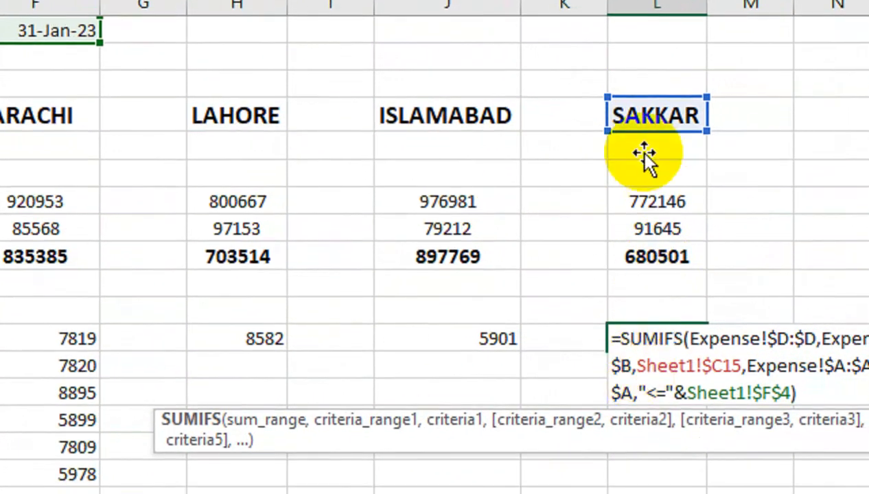
key(Return)
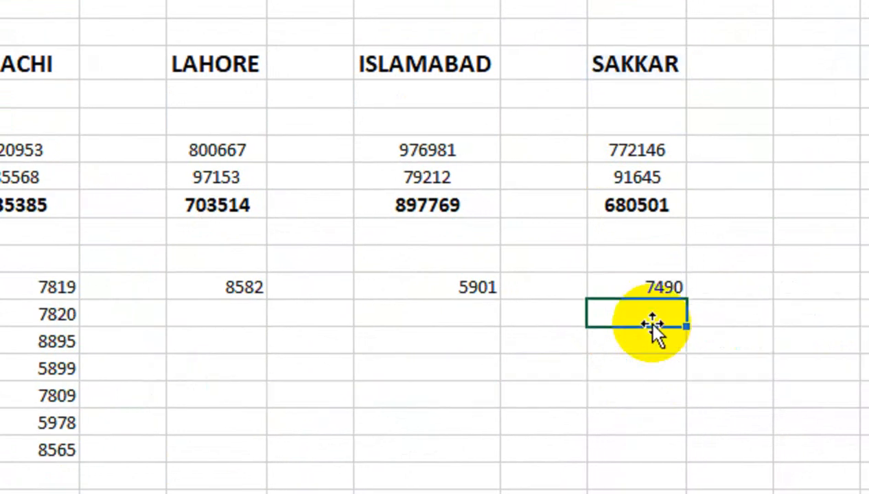
Copy the shop rent formulas in H15:L15 down to row 21 and check the Lahore electricity formula in H16.
drag(291, 291, 670, 463)
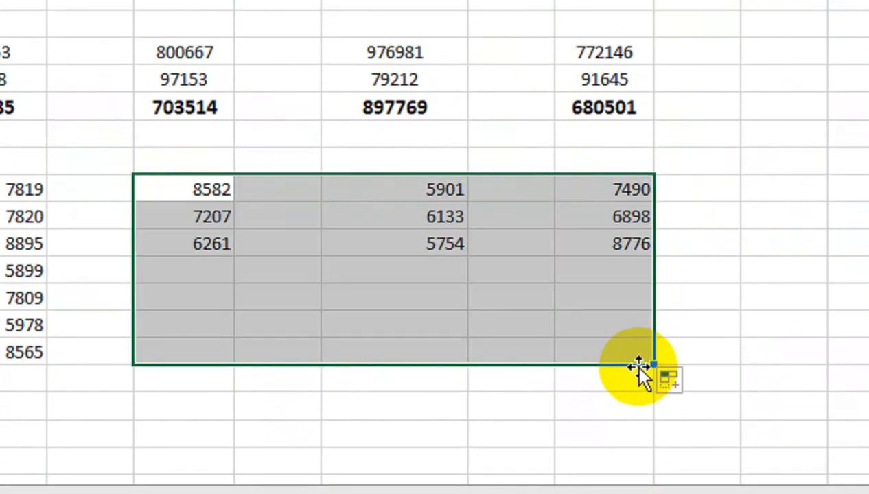
drag(638, 367, 639, 368)
click(178, 216)
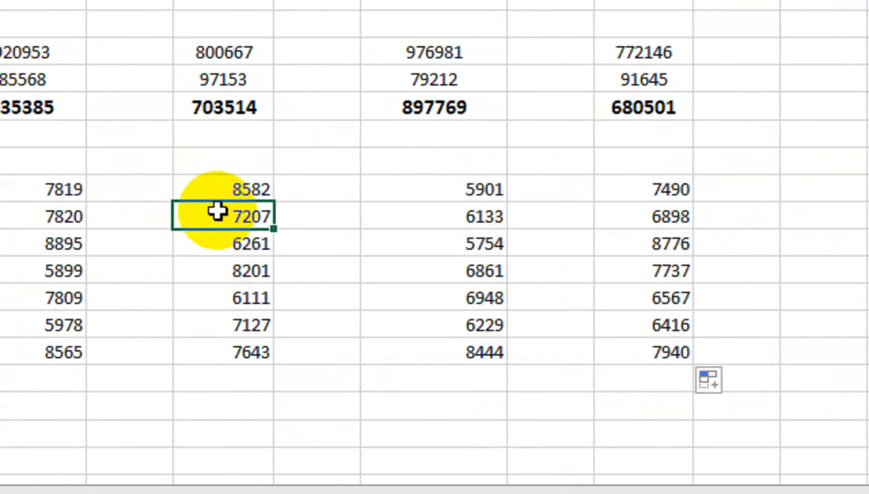
double_click(178, 216)
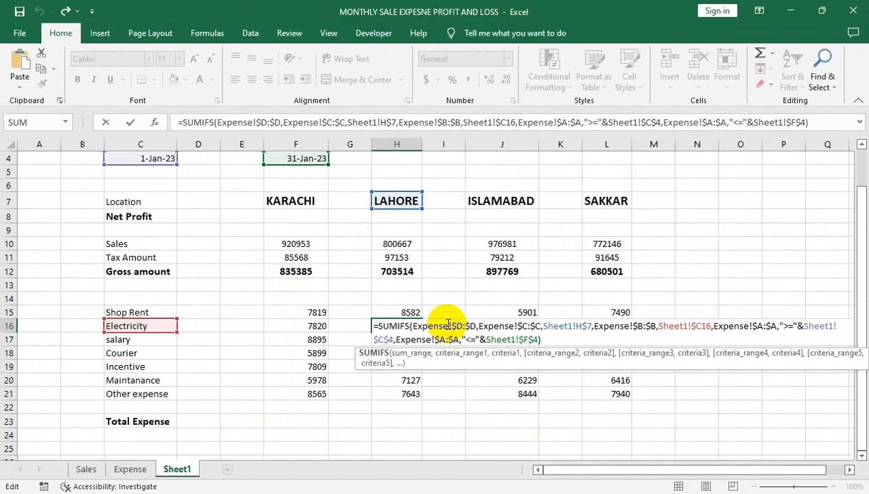
key(Return)
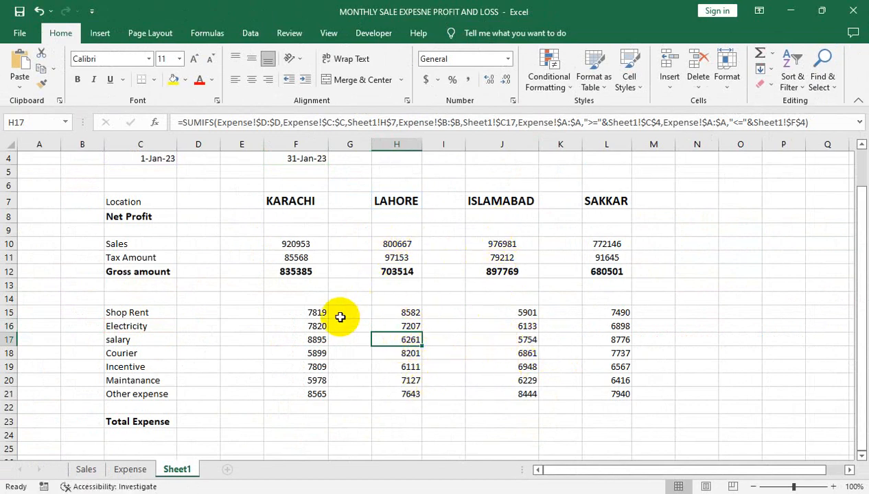
Calculate the Karachi total expense in F23 with =SUM(F15:F21).
click(306, 419)
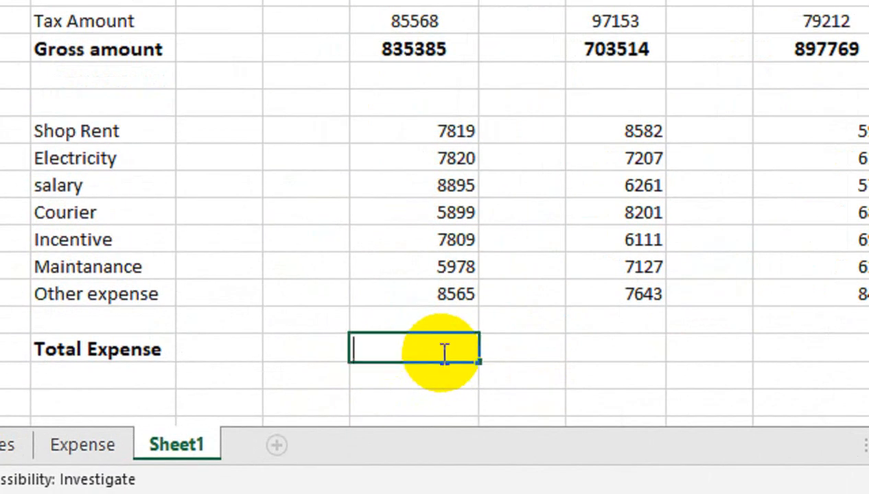
text(=SUM()
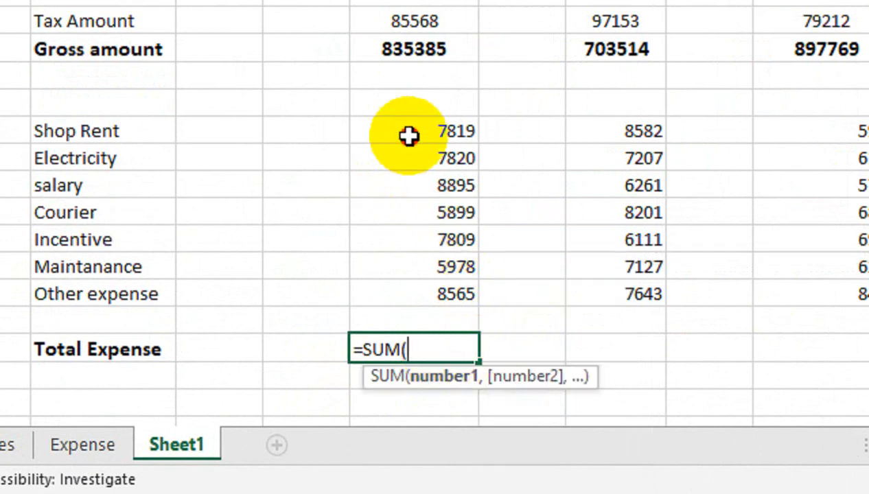
drag(409, 136, 418, 287)
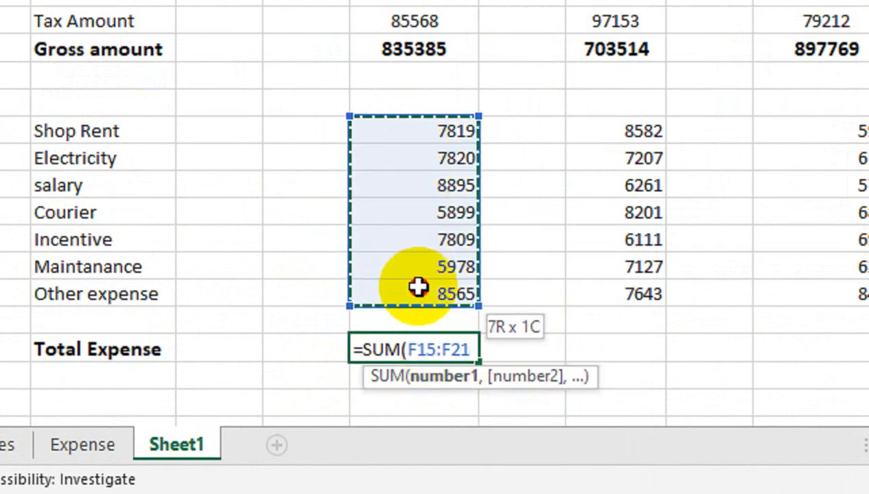
text())
key(Return)
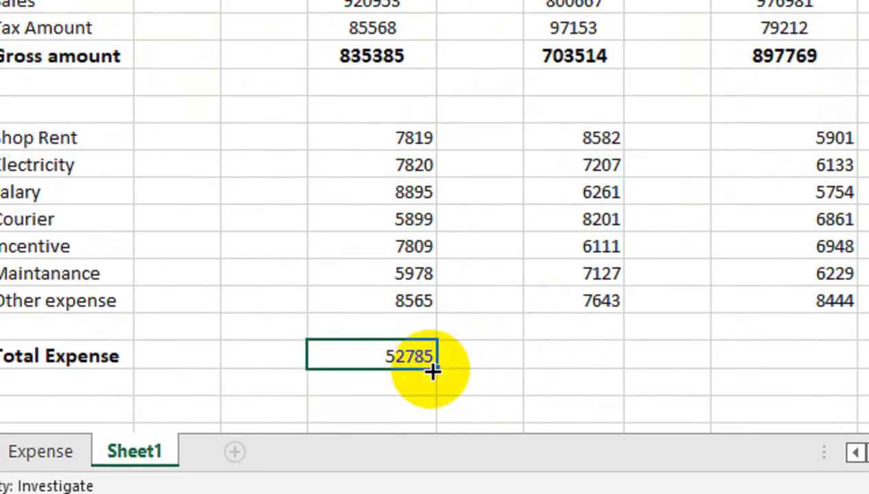
Copy the total expense formula from F23 across to L23 and clear the copies in the spacer cells G23, I23 and K23.
drag(432, 372, 575, 370)
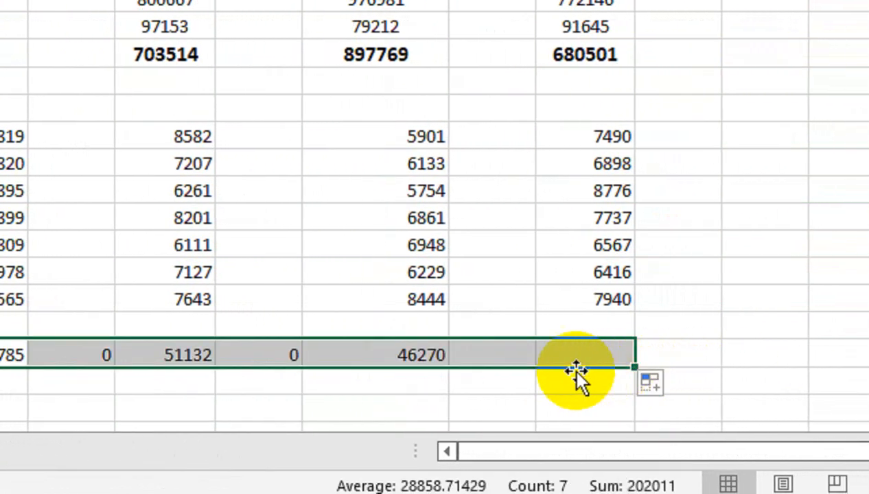
click(283, 356)
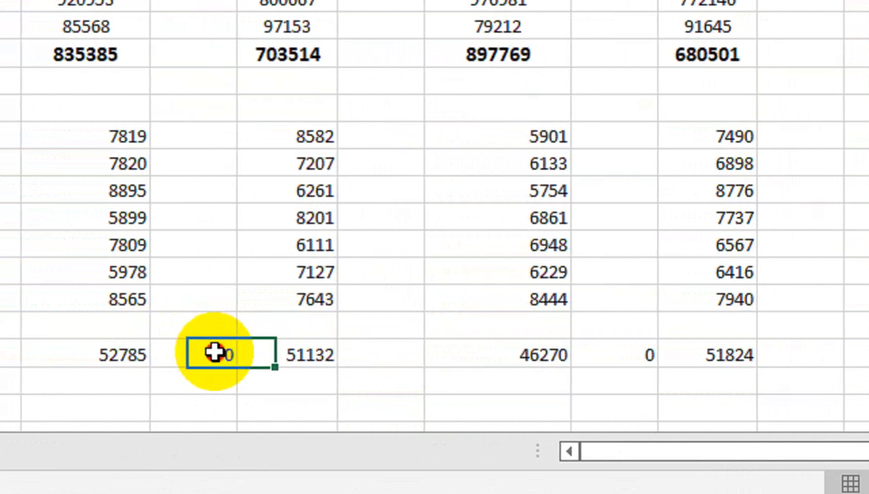
key(Delete)
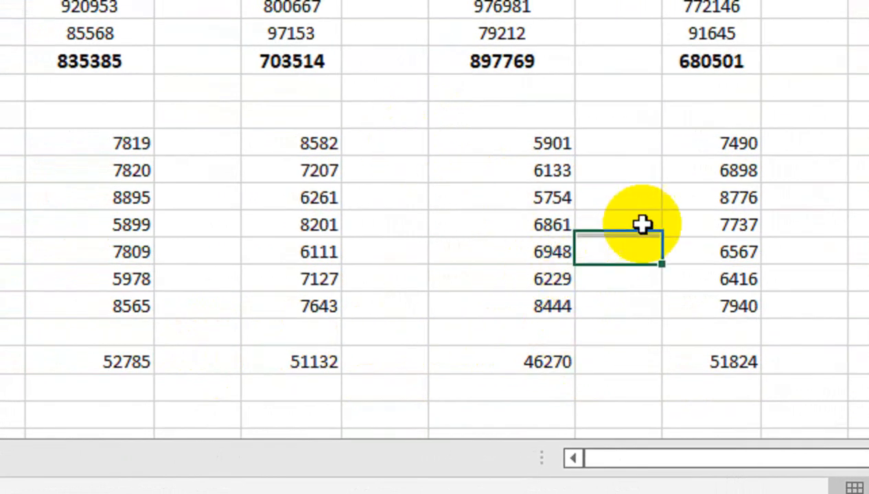
drag(642, 224, 639, 219)
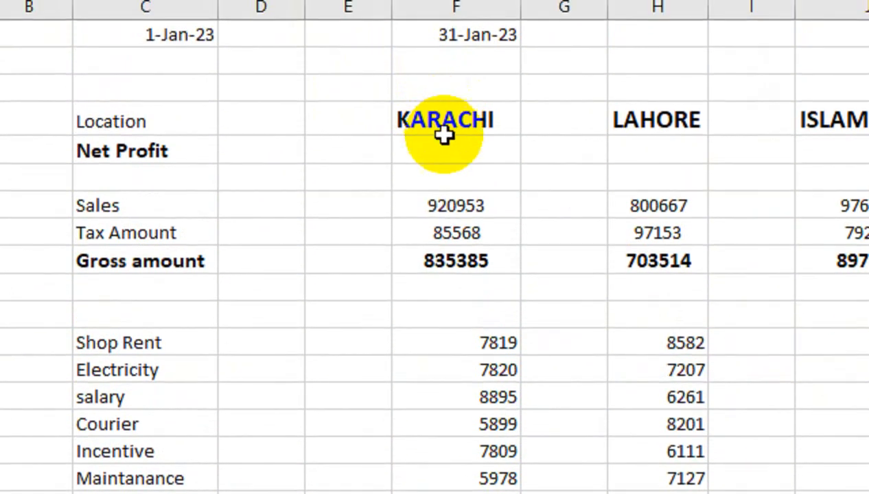
Copy the formatting of the Karachi gross amount in F12 to the total expense values in row 23 with Format Painter.
click(446, 264)
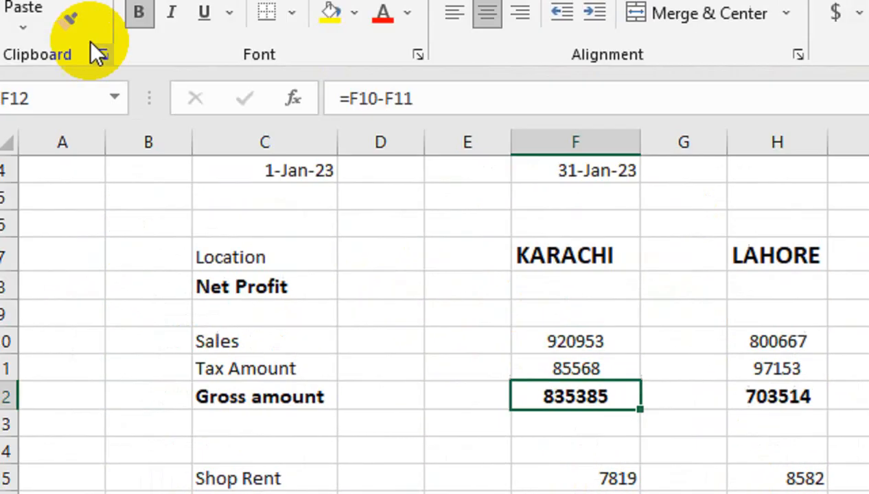
click(85, 122)
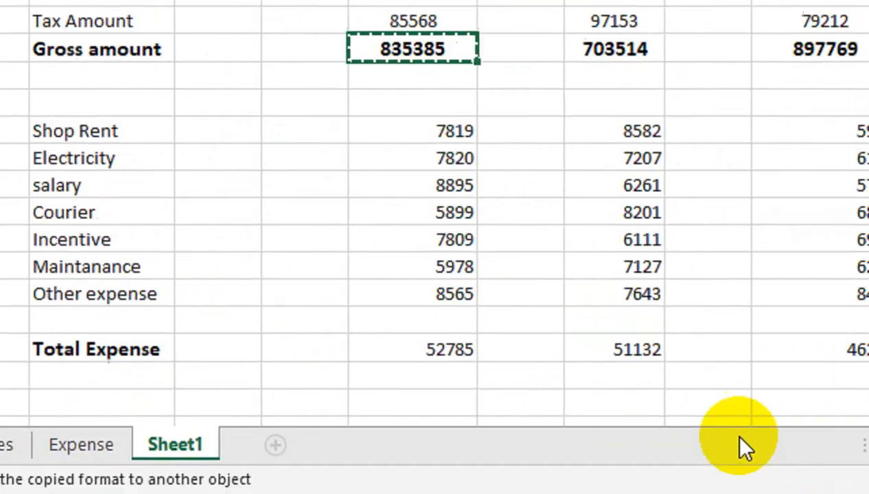
mouse_move(457, 350)
mouse_down()
mouse_move(868, 349)
mouse_move(868, 333)
mouse_up()
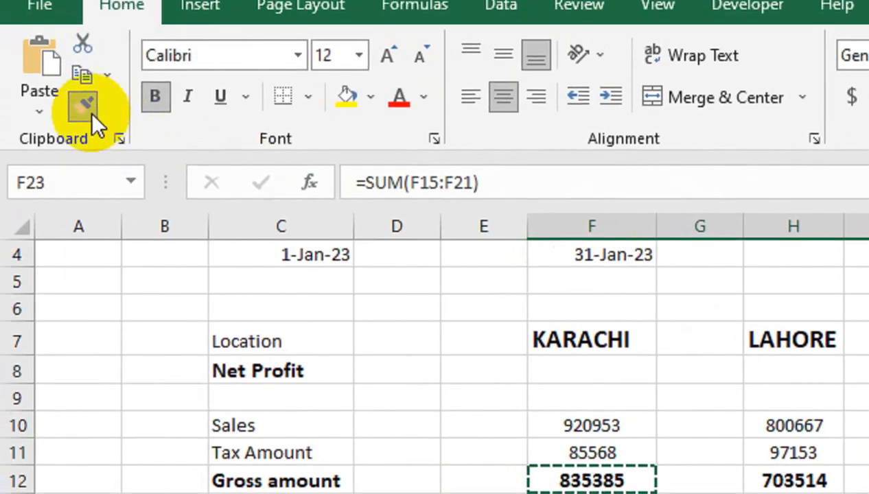
click(90, 112)
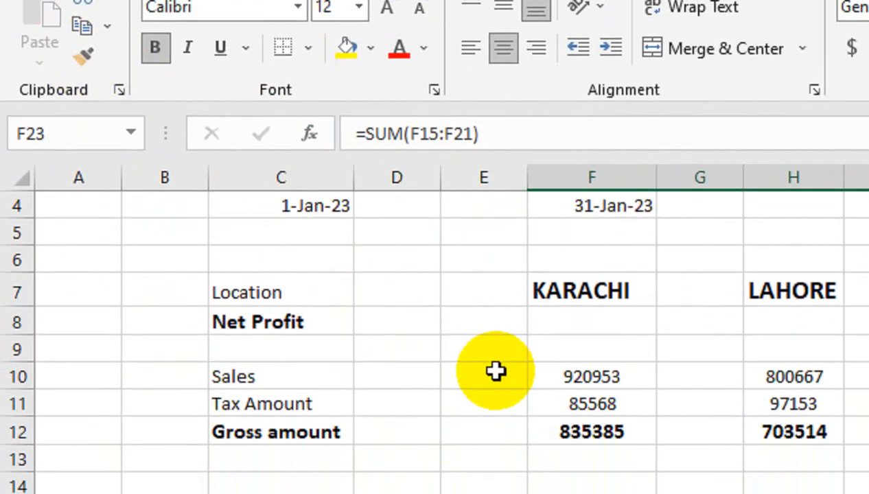
Calculate the Karachi net profit in F8 by subtracting the total expense in F23 from the gross amount in F12.
click(630, 368)
text(=)
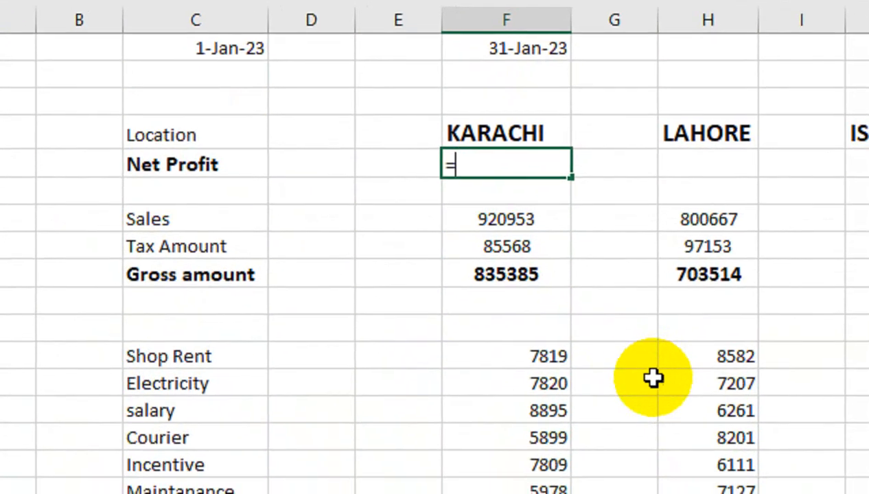
text(-)
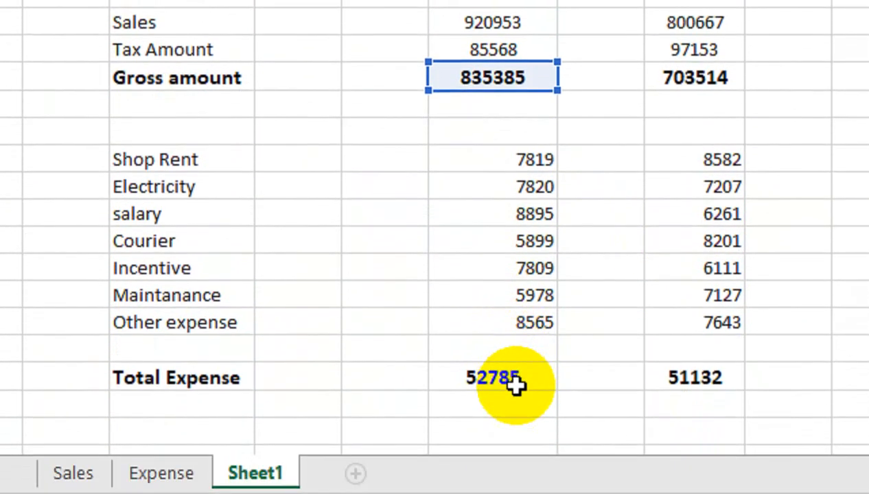
click(516, 384)
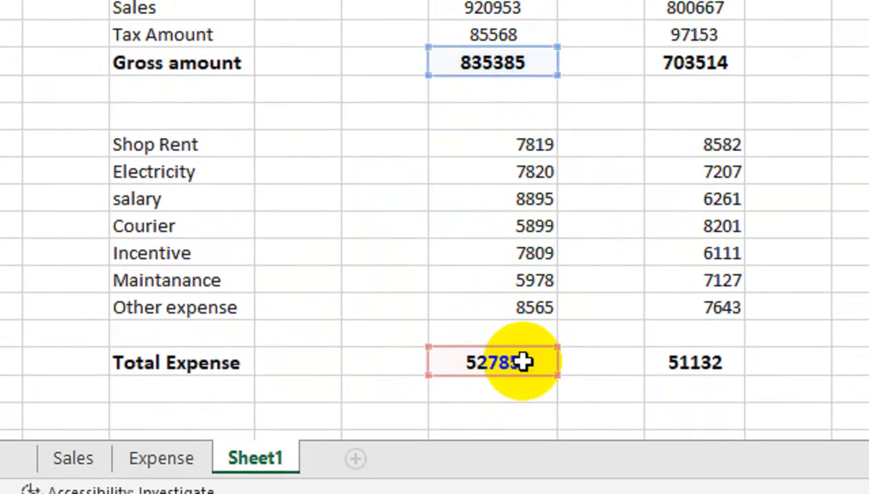
key(Return)
Copy the net profit formula from F8 across to L8 and clear the copies in the spacer cells G8, I8 and K8.
click(538, 14)
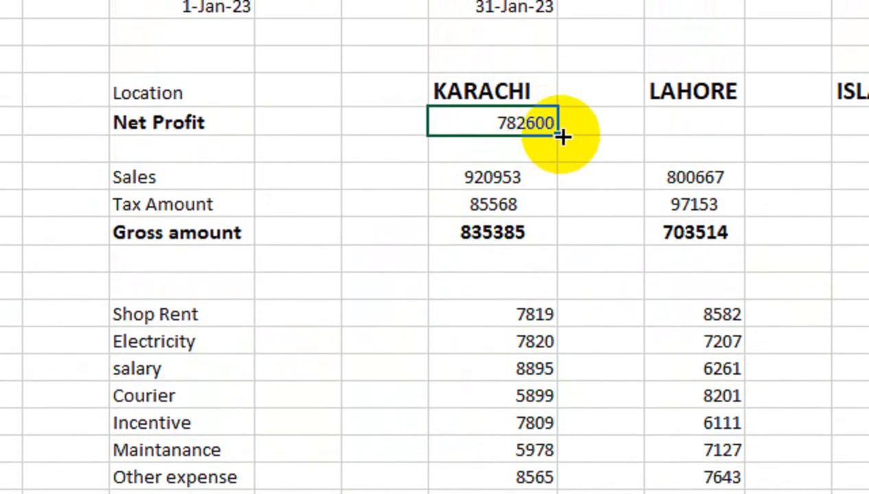
drag(562, 137, 643, 133)
click(511, 125)
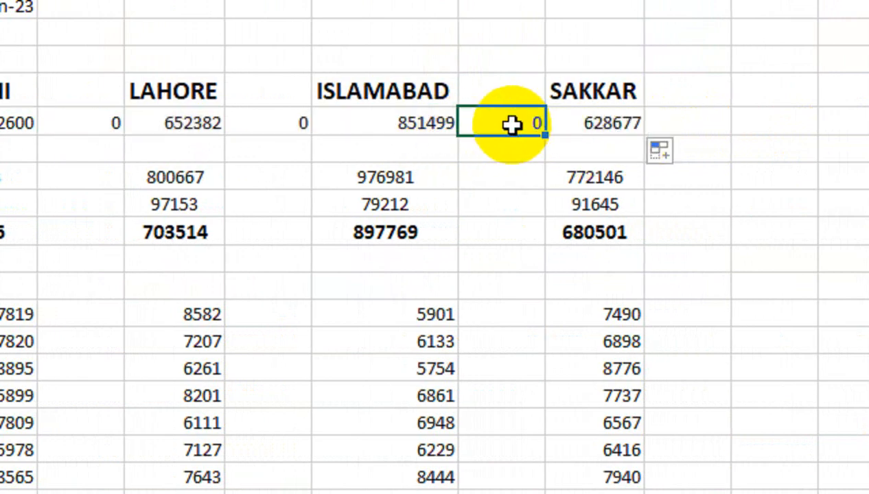
click(305, 122)
key(Delete)
click(85, 124)
key(Delete)
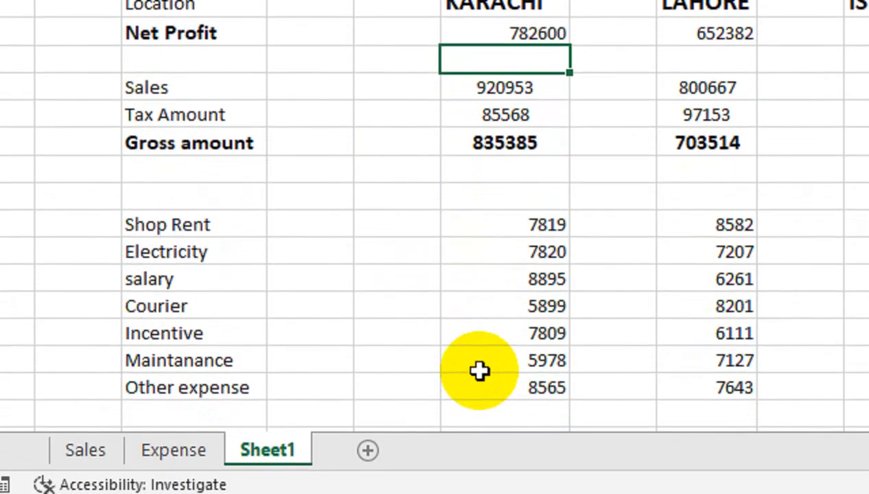
Total the GROSS PROFIT column with a SUM formula in G5 of the Sales sheet as a check, and clear the cell.
scroll(481, 425, down, 1)
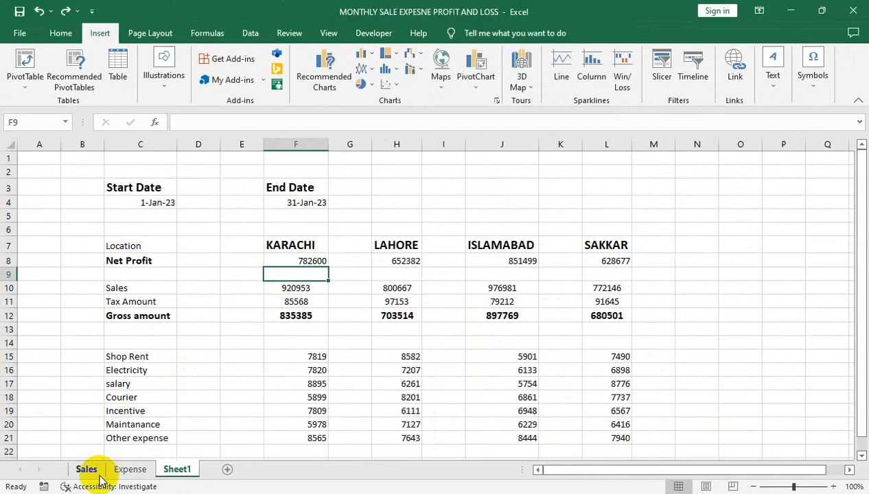
click(87, 470)
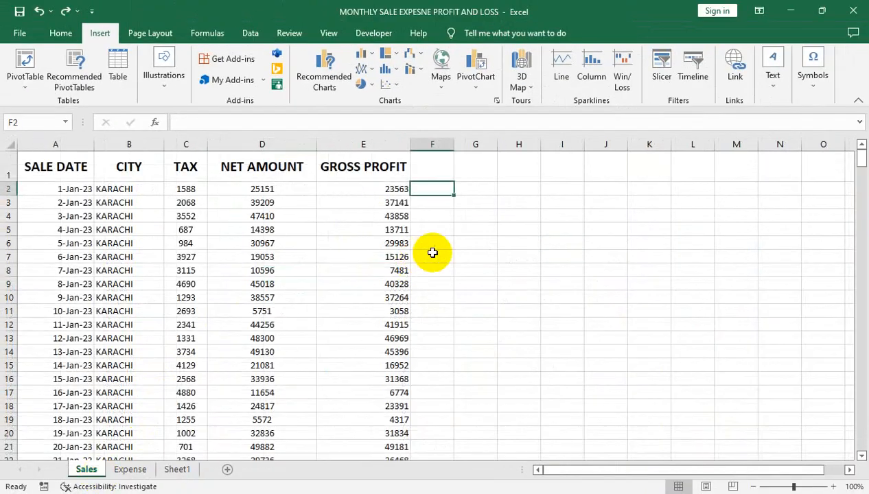
click(431, 250)
text(=SUM()
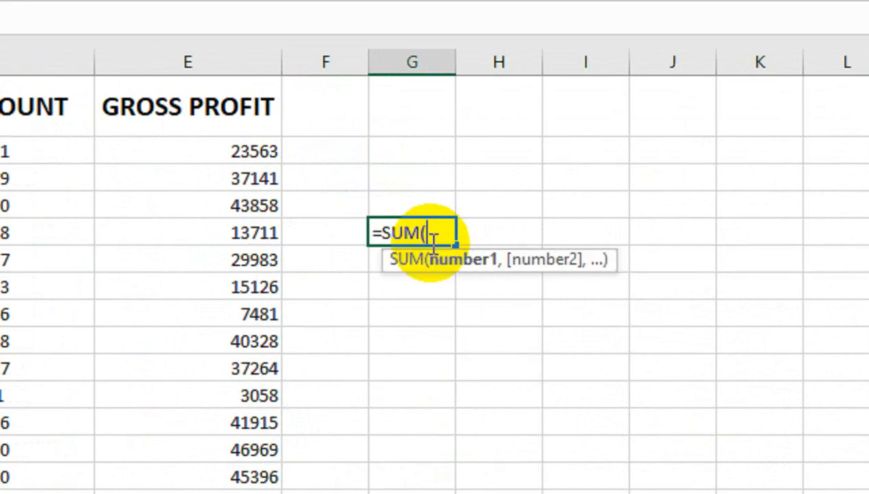
key(Up)
key(Up)
key(ctrl+shift+Down)
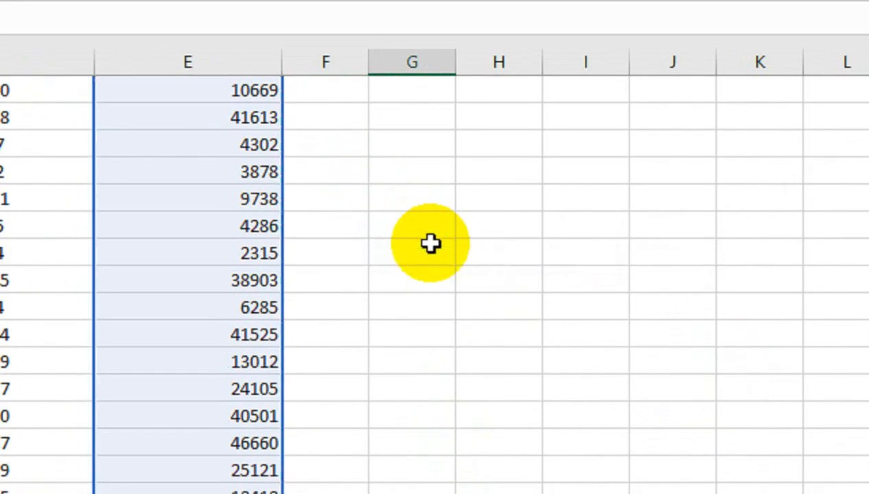
key(Return)
scroll(430, 243, up, 2)
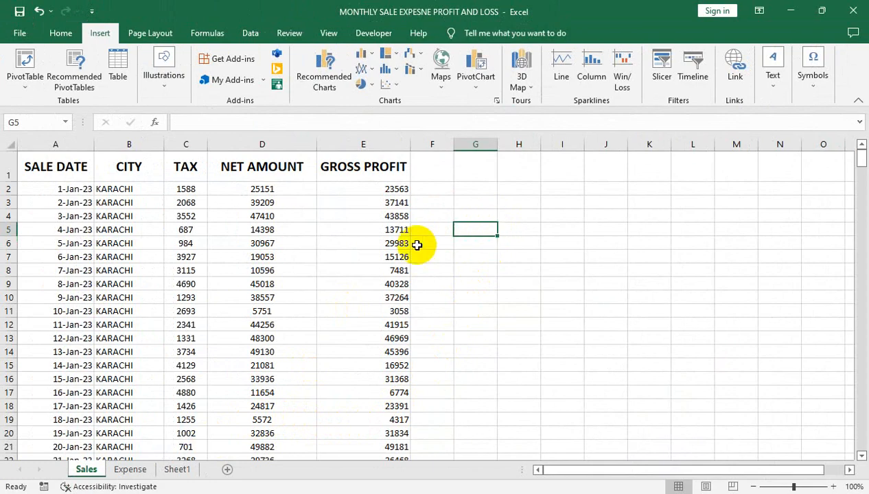
Change the months argument of the EOMONTH formula in F4 of Sheet1 to make the end date 31-Mar-23.
click(177, 471)
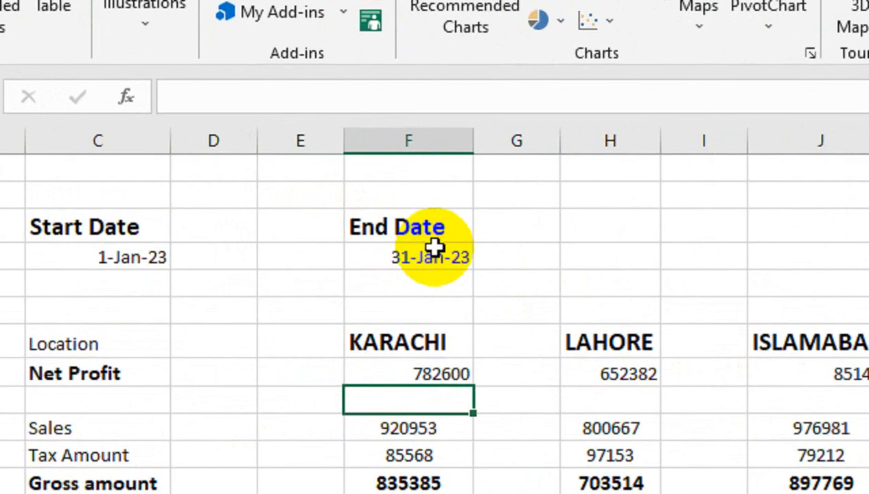
double_click(312, 201)
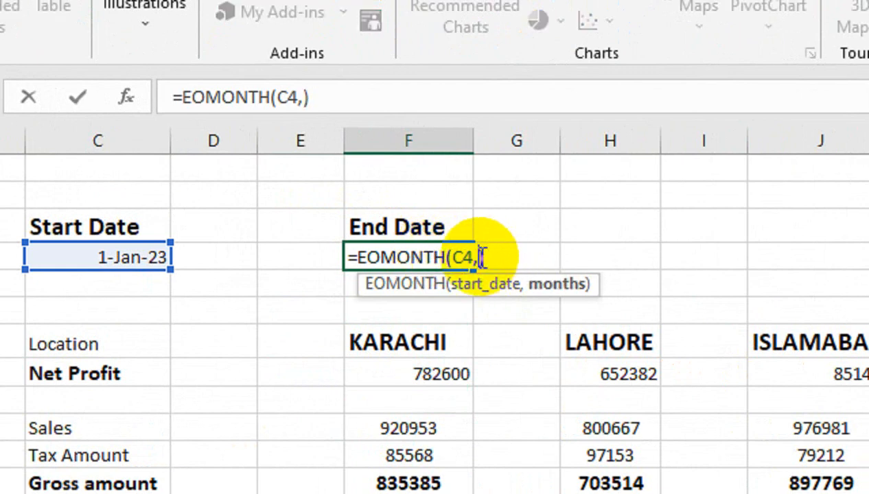
key(Return)
click(483, 258)
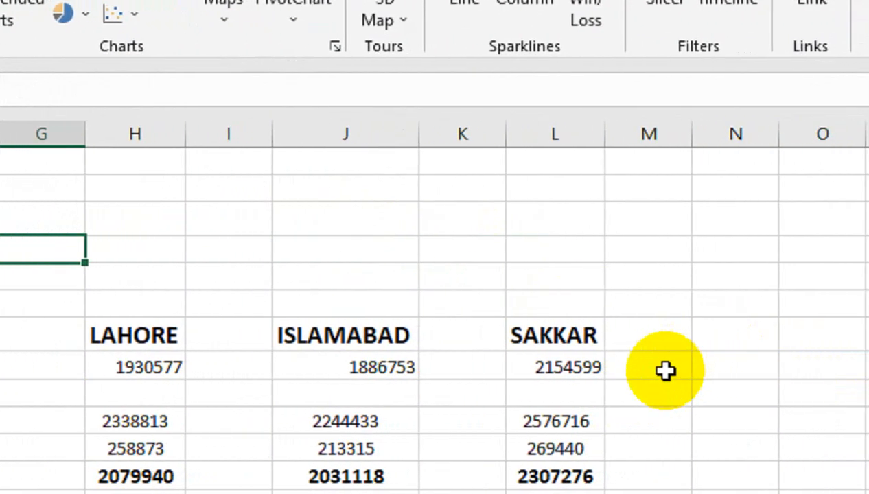
Total the net profit of all cities with =SUM(F8:L8) in M8 as a check, and clear the cell.
click(652, 373)
text(=SUM()
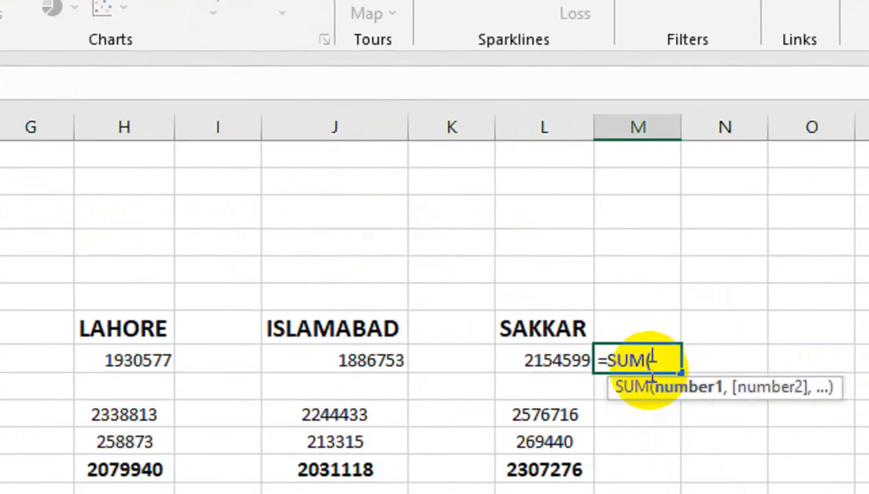
drag(536, 350, 0, 360)
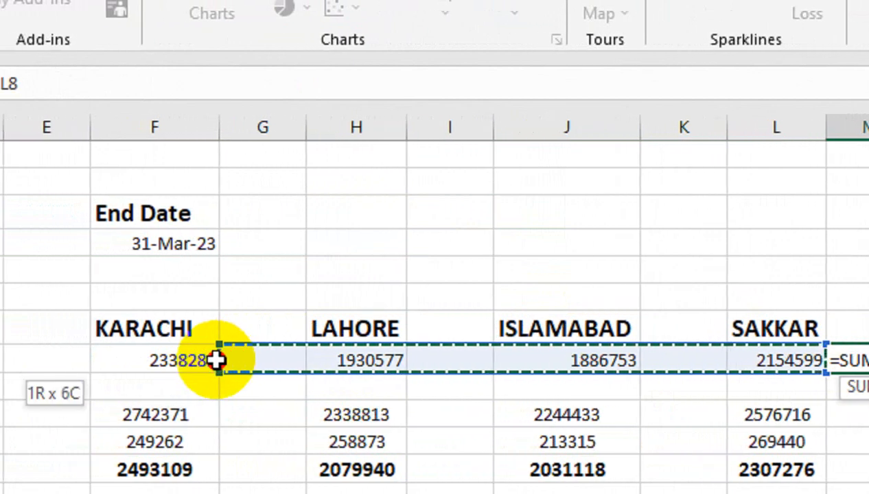
drag(216, 360, 216, 360)
text())
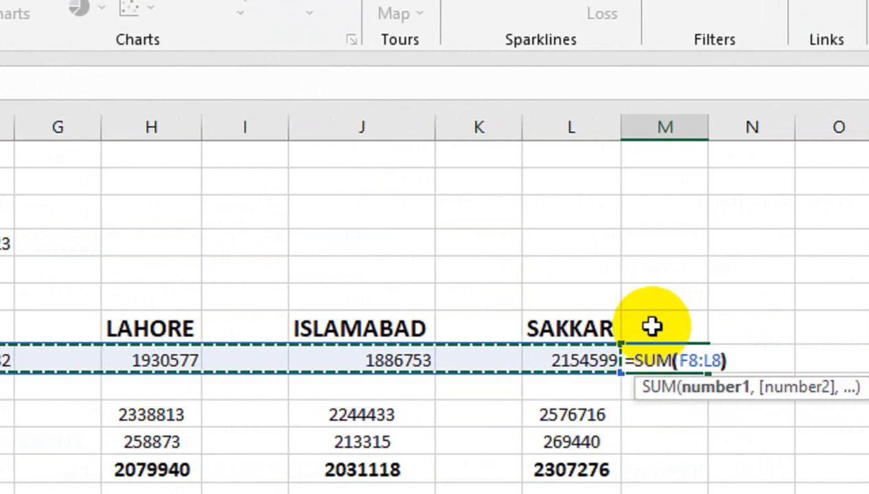
key(Return)
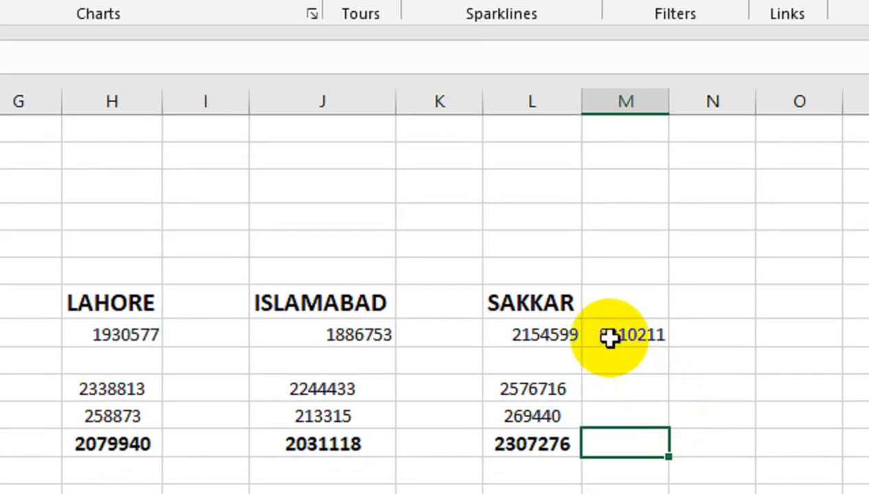
click(623, 363)
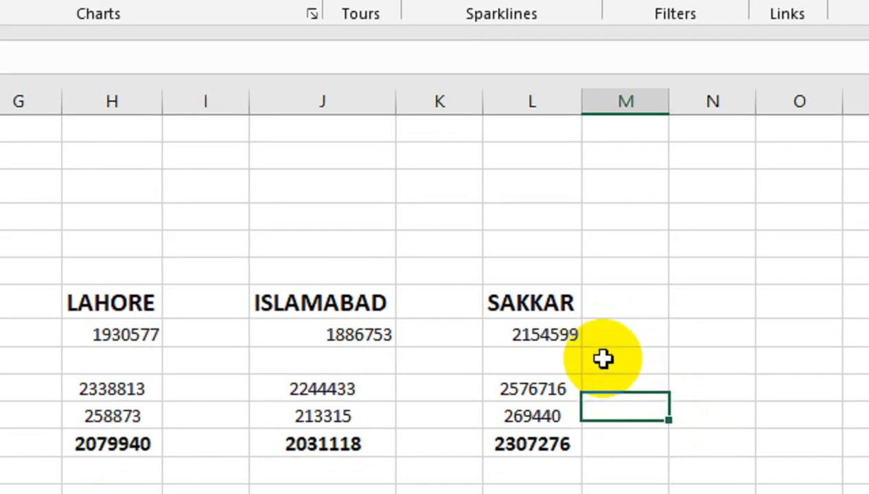
Total the gross amounts of the cities with a SUM formula in M12 as a check, and clear the cell.
text(=SUM()
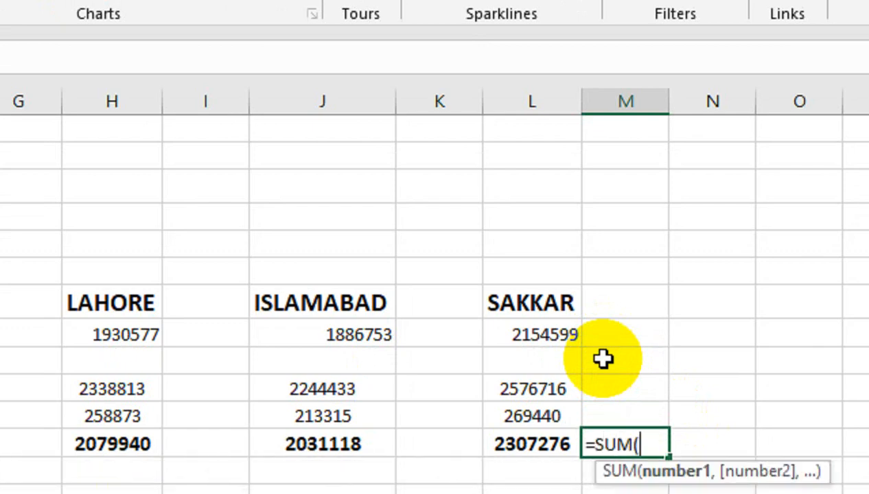
key(shift+Left)
key(shift+Left)
key(shift+Left)
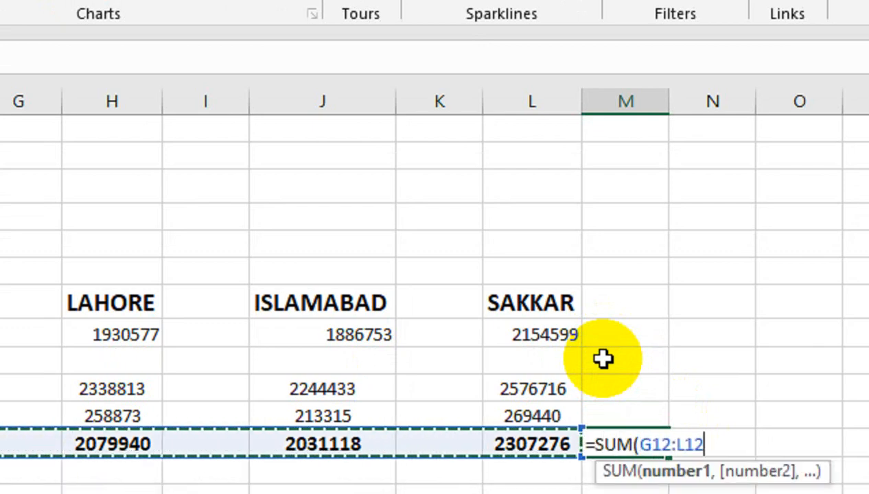
key(Return)
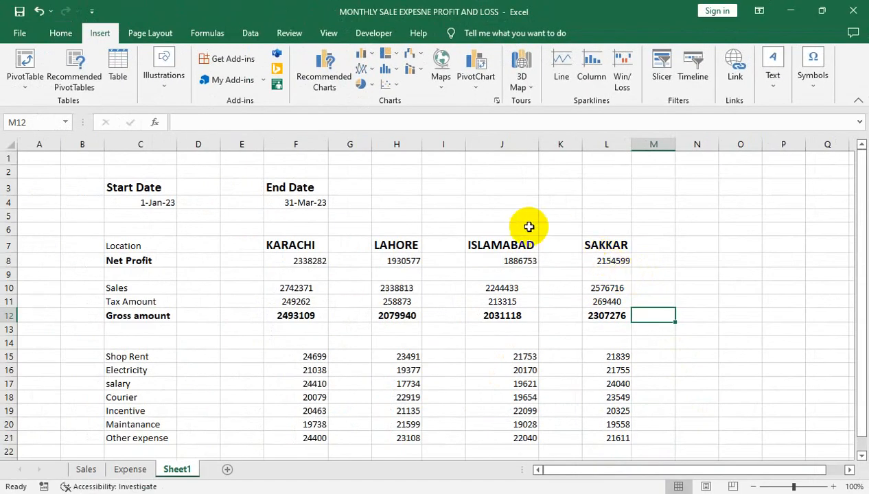
Hide the sheet's gridlines and narrow the empty columns A and B to thin margins.
click(343, 33)
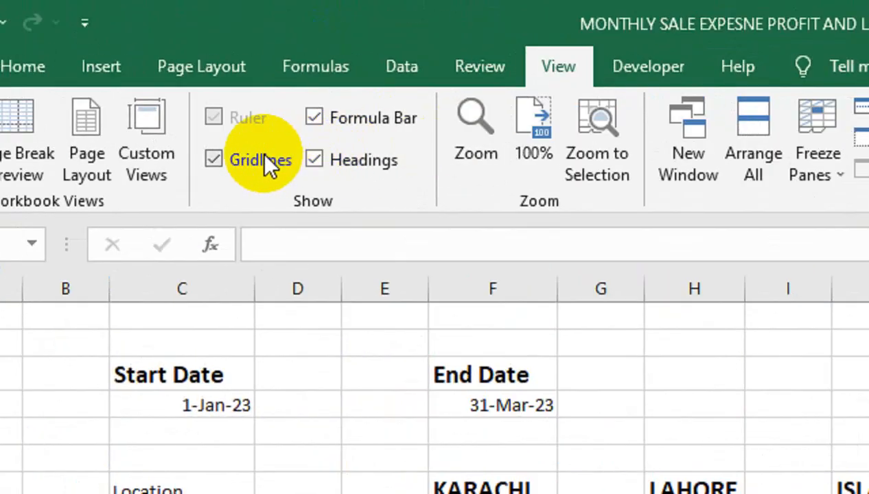
click(180, 81)
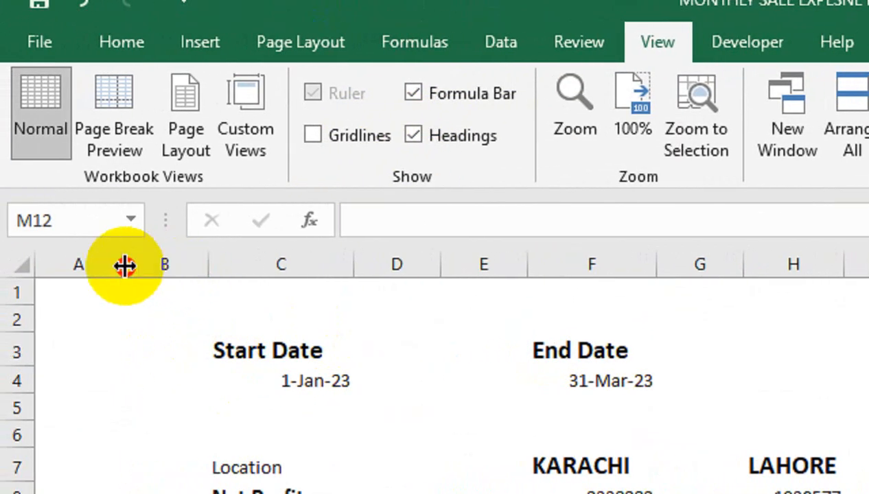
drag(124, 266, 66, 272)
drag(137, 264, 72, 266)
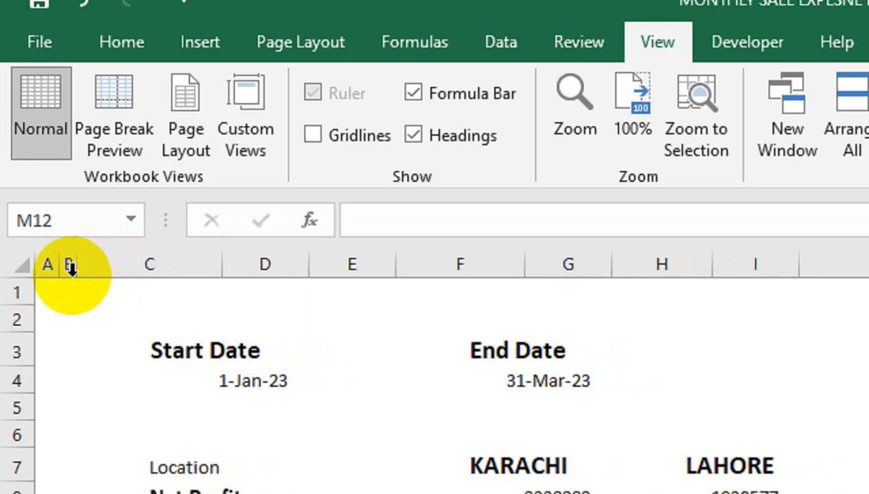
Delete the empty column E and narrow the spacer columns F, H and J between the cities.
right_click(353, 265)
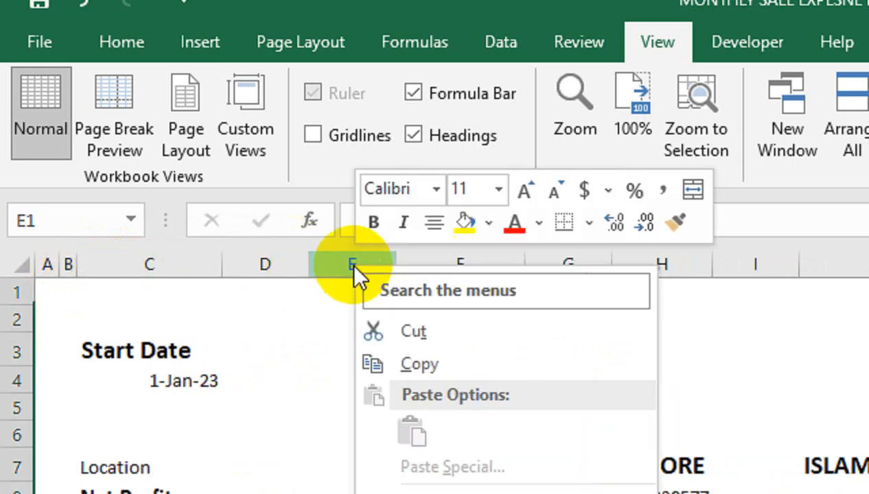
click(413, 403)
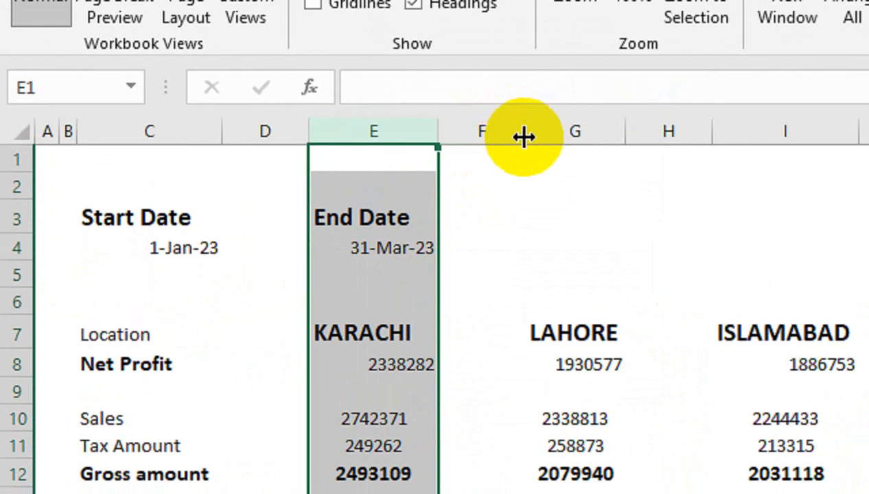
drag(524, 104, 464, 103)
drag(621, 131, 543, 165)
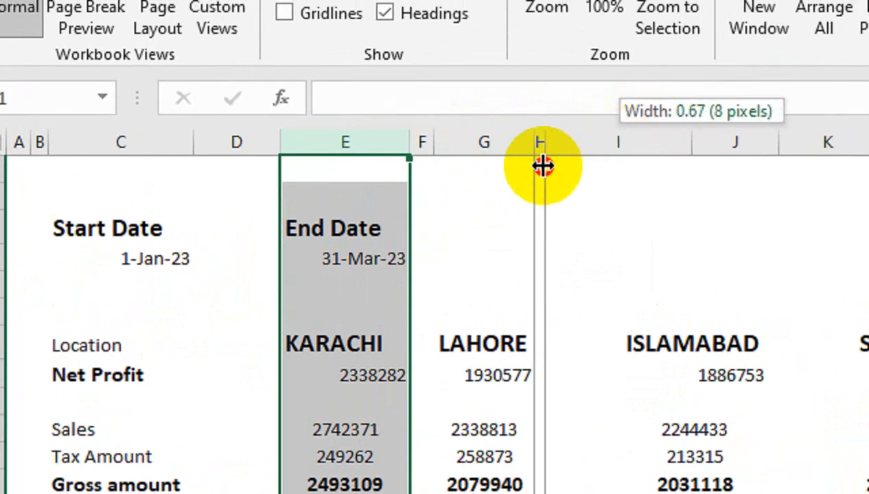
drag(779, 141, 712, 157)
drag(576, 166, 574, 166)
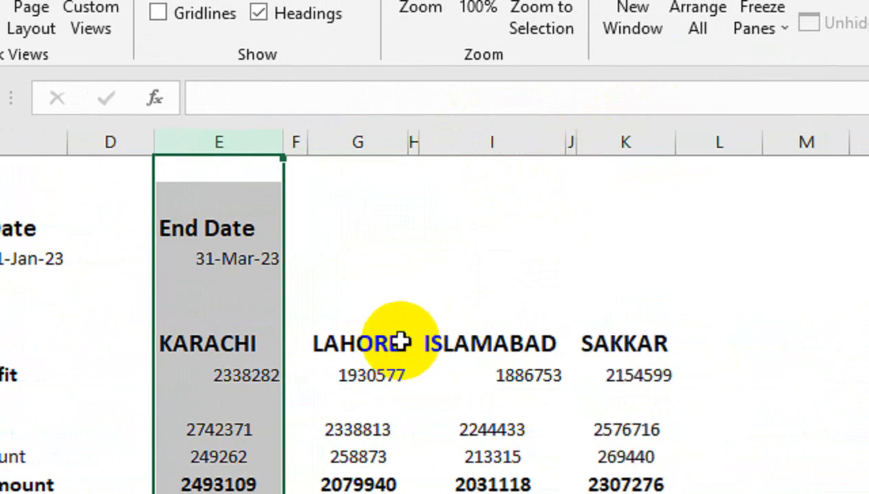
Fill the date area A1:L6 with the light orange theme colour Orange, Accent 2, Lighter 80%.
click(398, 340)
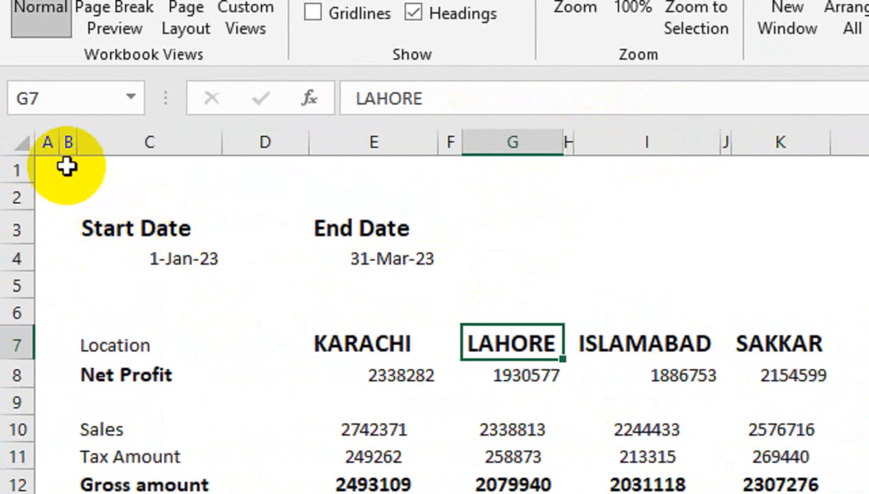
drag(57, 164, 868, 306)
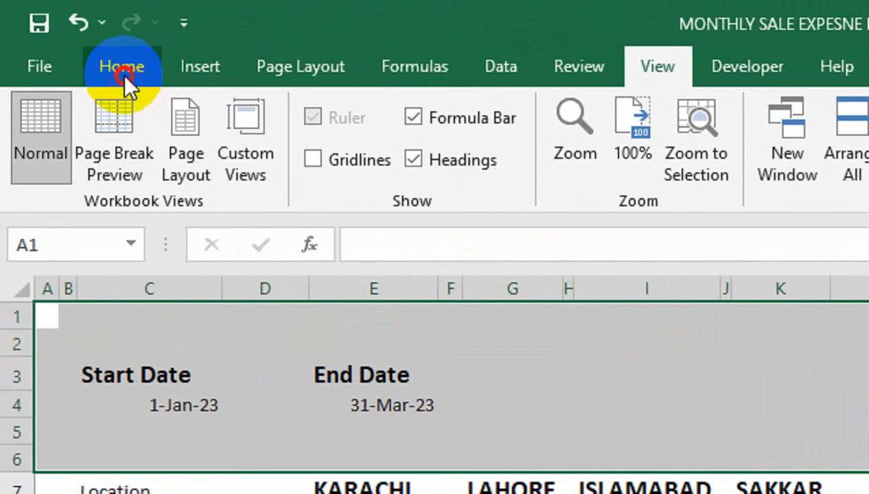
click(124, 72)
click(371, 160)
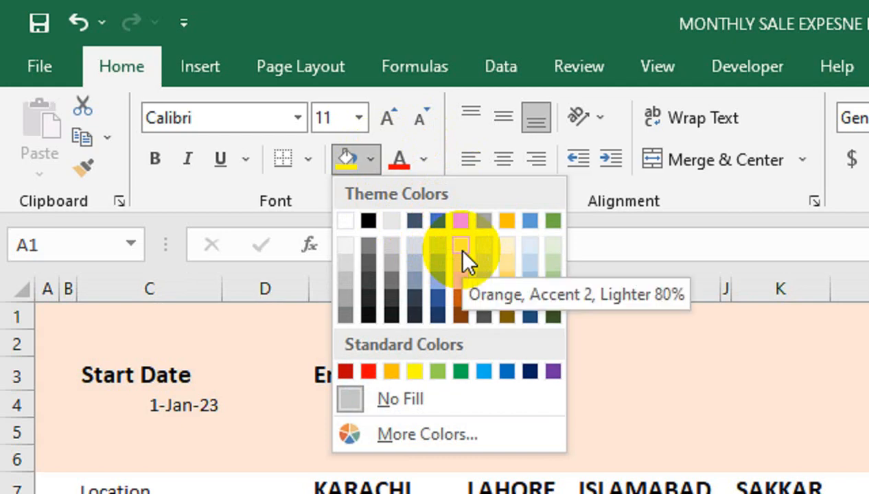
click(462, 250)
Fill the report body A7:L21 with the dark blue-gray theme colour and make its text white.
drag(93, 355, 862, 413)
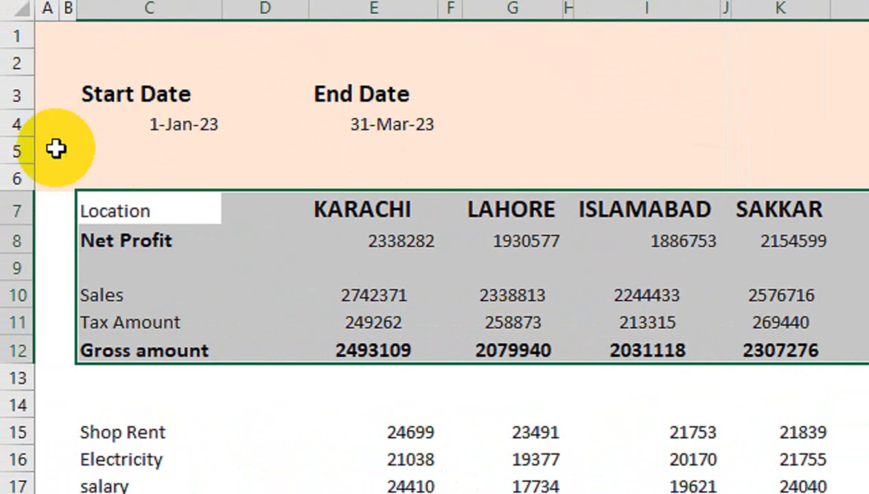
drag(79, 210, 648, 388)
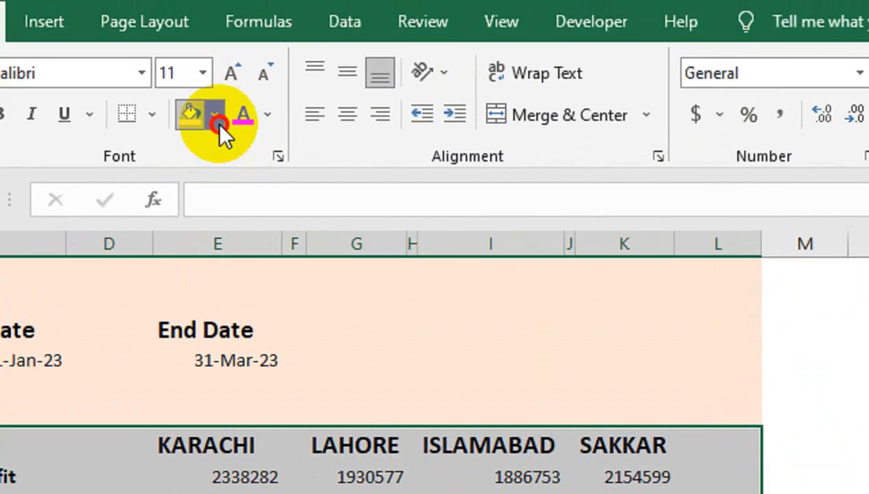
click(214, 115)
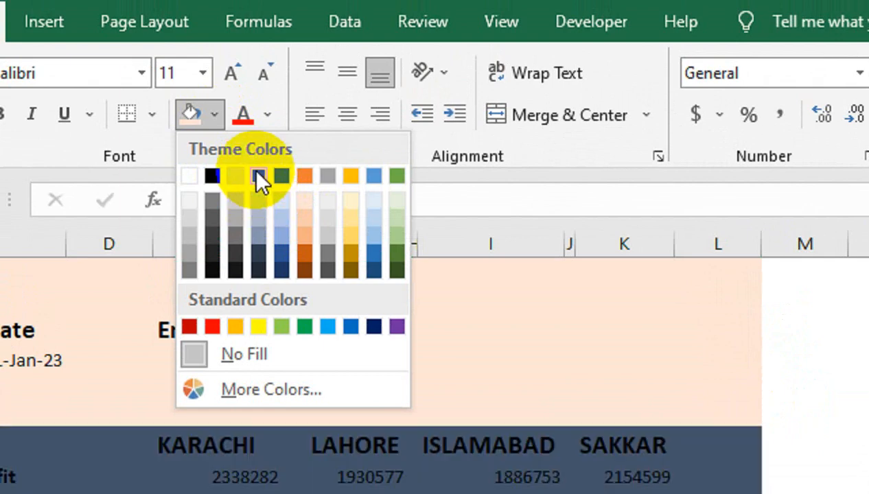
click(259, 180)
click(267, 114)
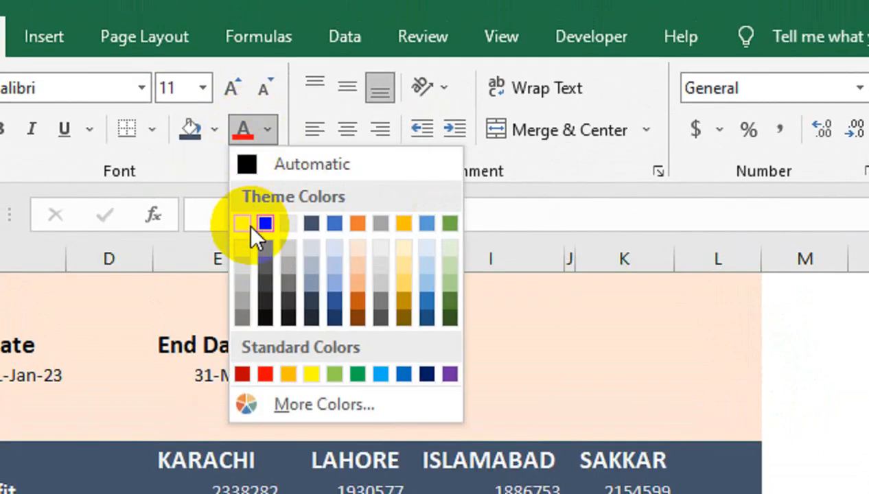
click(244, 208)
click(206, 490)
click(11, 458)
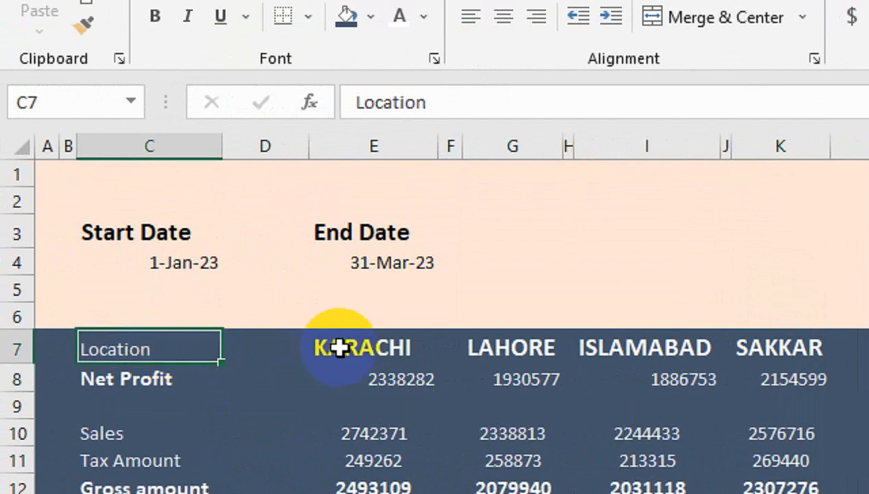
drag(339, 348, 770, 350)
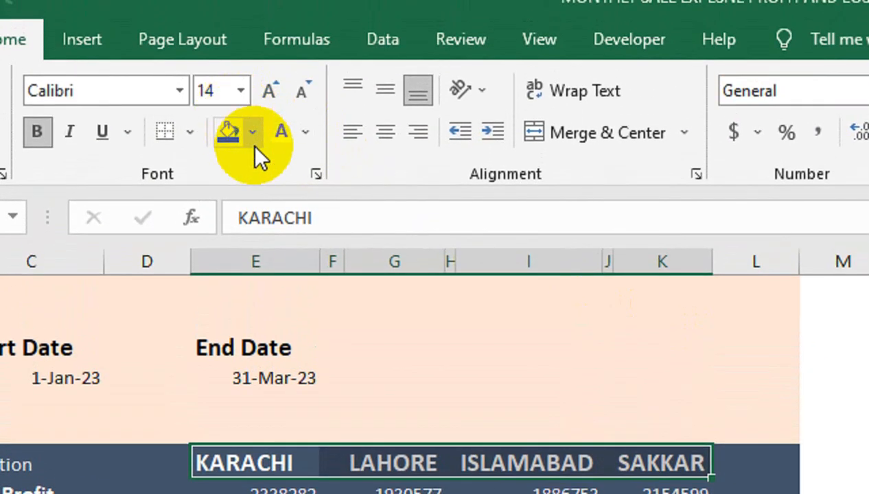
click(253, 134)
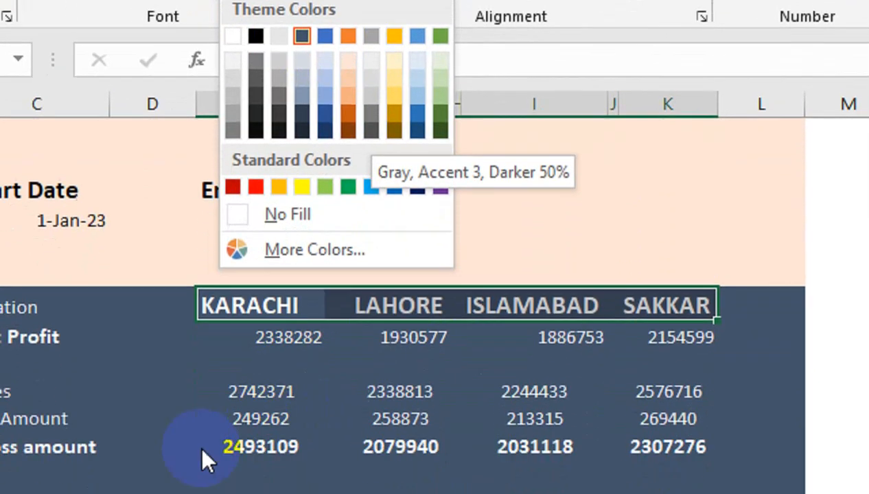
click(206, 371)
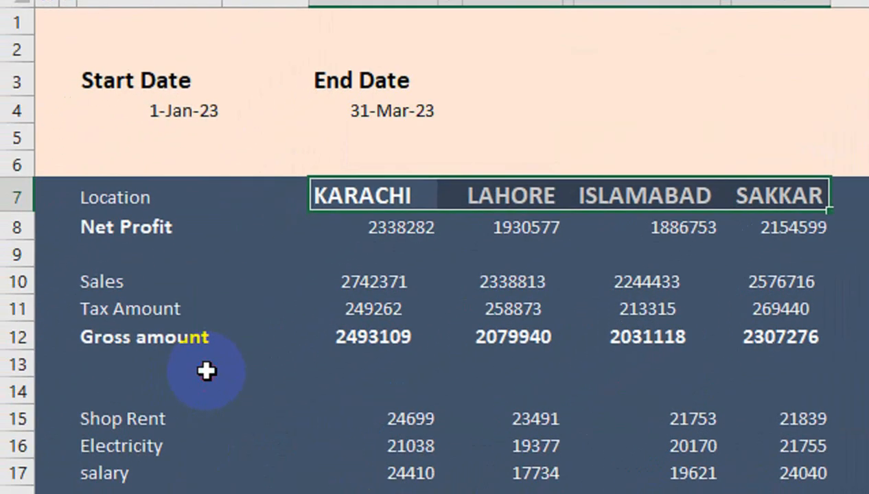
click(430, 299)
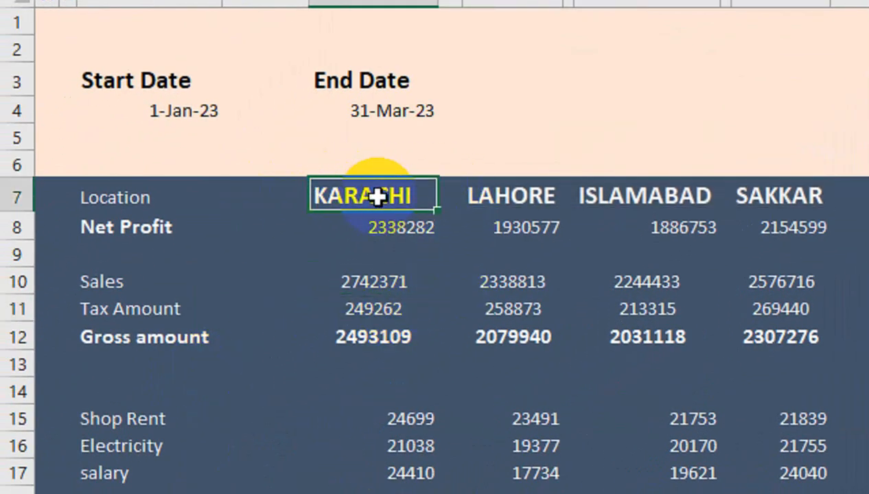
Fill the city headings from KARACHI to SAKKAR in E7:K7 with black.
drag(376, 197, 745, 197)
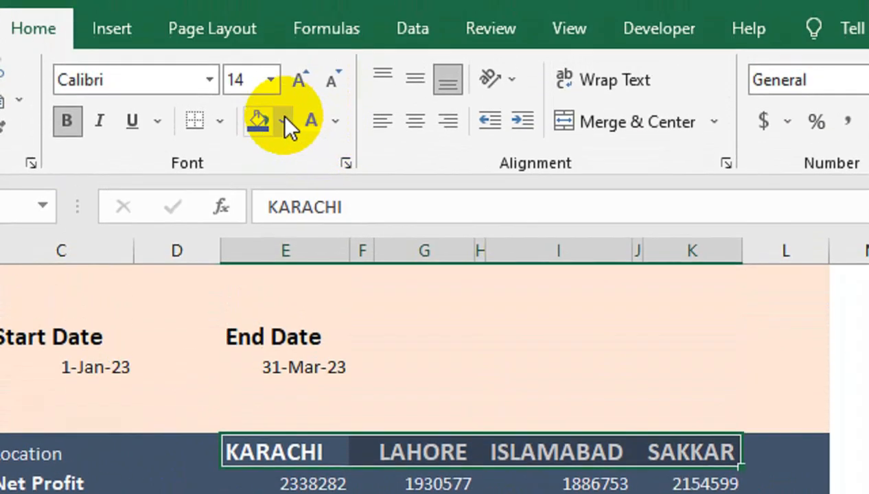
click(283, 121)
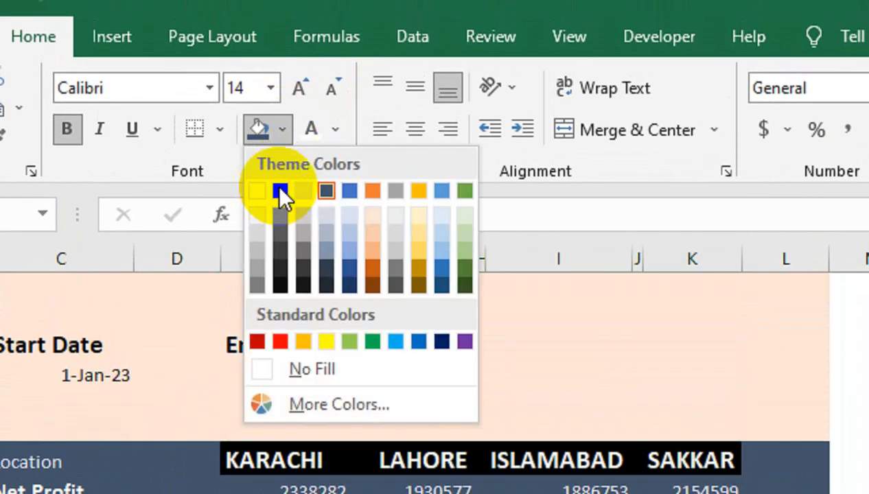
click(280, 192)
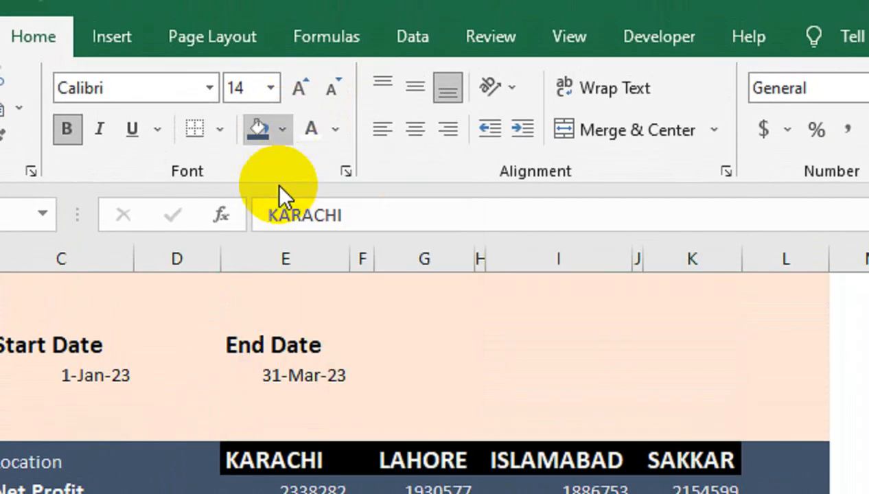
click(181, 443)
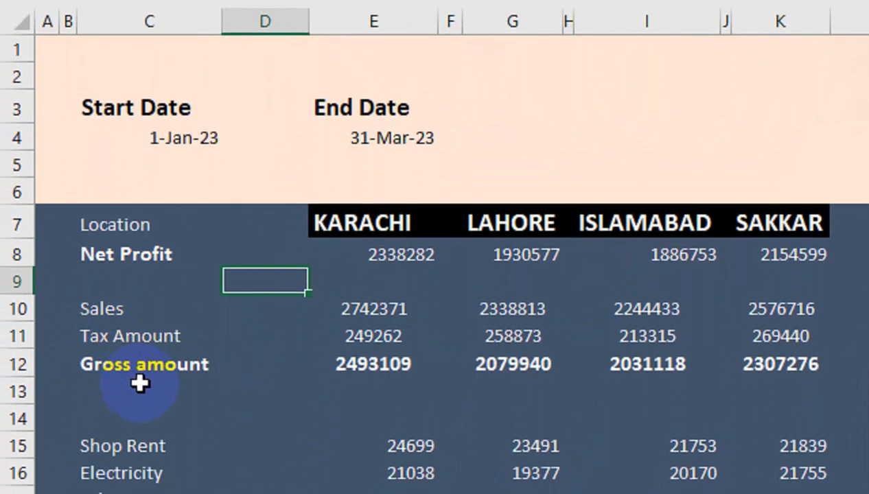
Fill the Gross amount row C12:L12 and the Other expense row C21:L21 with black.
drag(127, 443, 511, 433)
drag(527, 354, 868, 353)
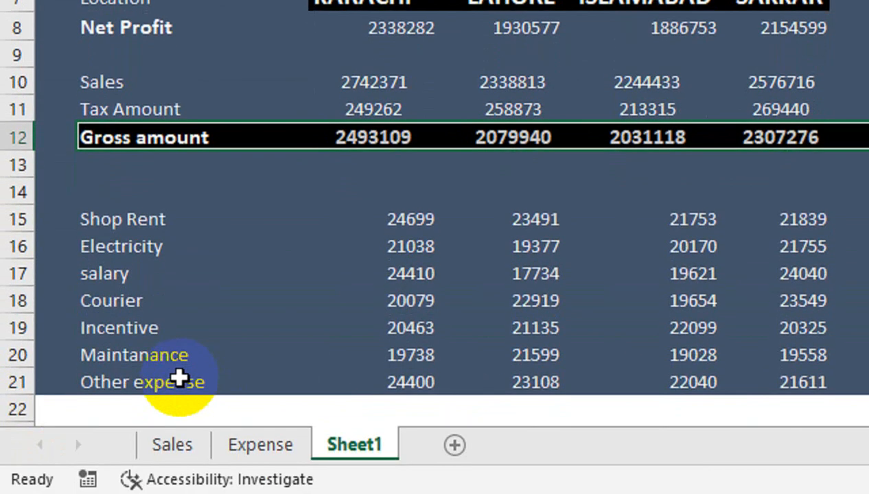
drag(178, 379, 846, 379)
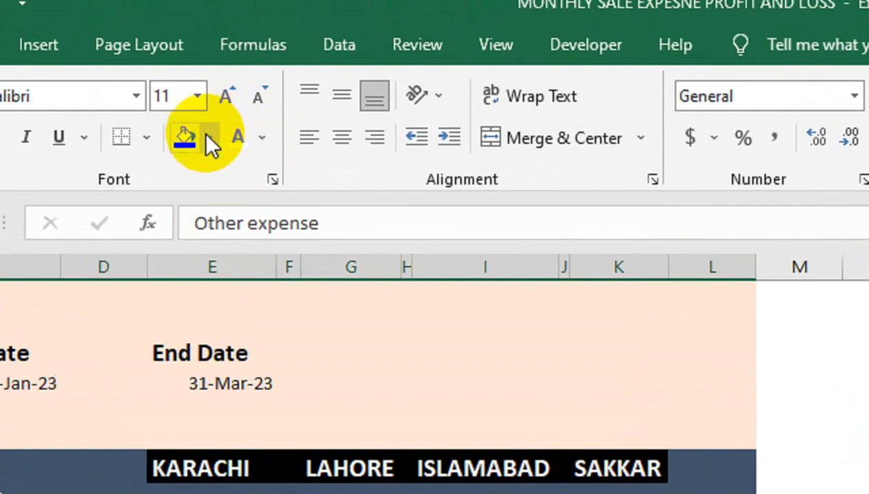
click(278, 308)
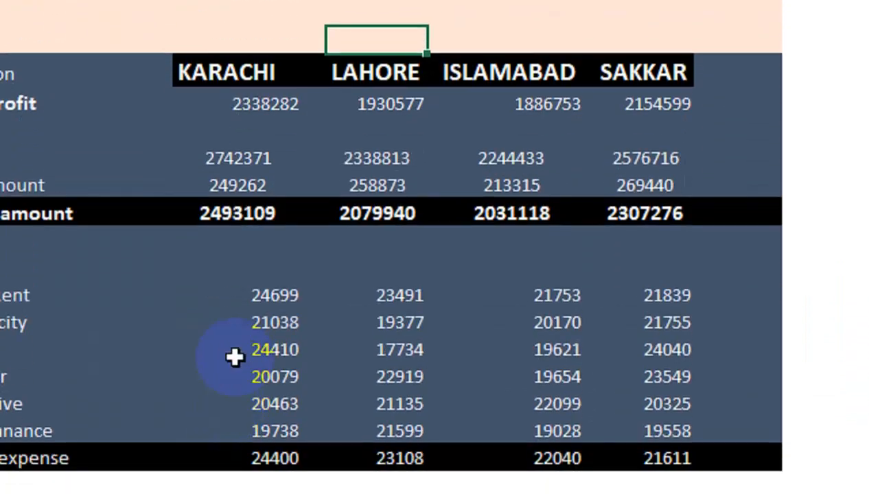
Copy the format of Karachi's gross amount in E12 to the Other expense figures in E21:K21.
click(253, 215)
click(84, 126)
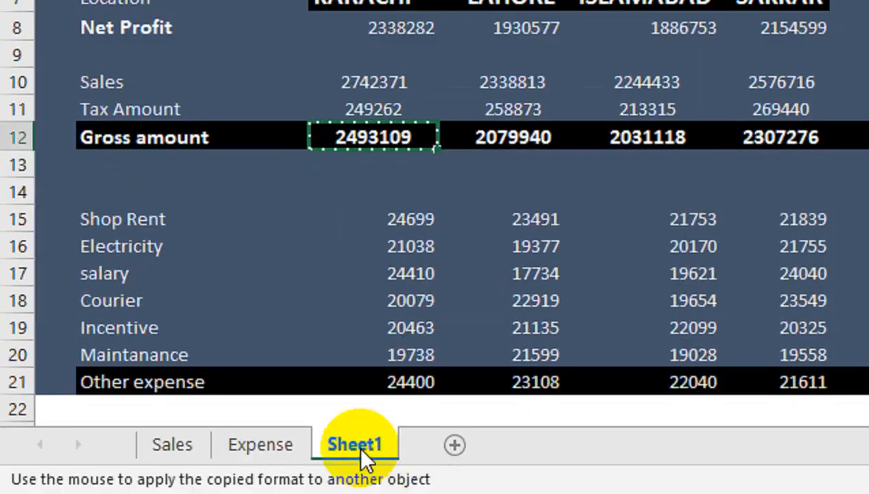
mouse_move(398, 384)
mouse_down()
mouse_move(749, 362)
mouse_move(788, 362)
mouse_move(819, 379)
mouse_up()
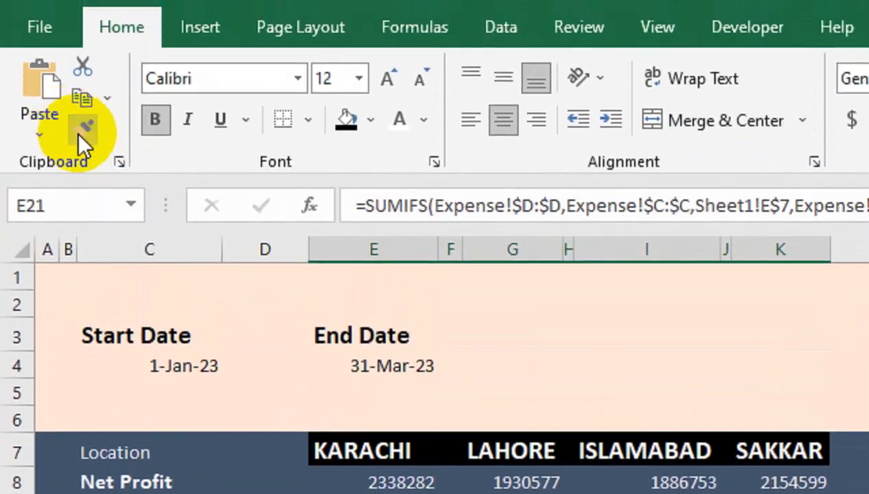
click(381, 421)
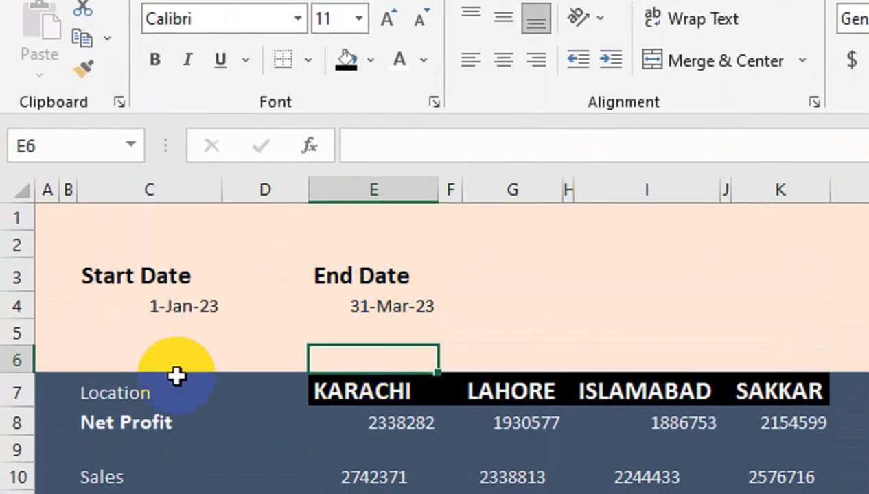
Insert a 2-D clustered column chart of the Net Profit row C8:K8.
click(135, 446)
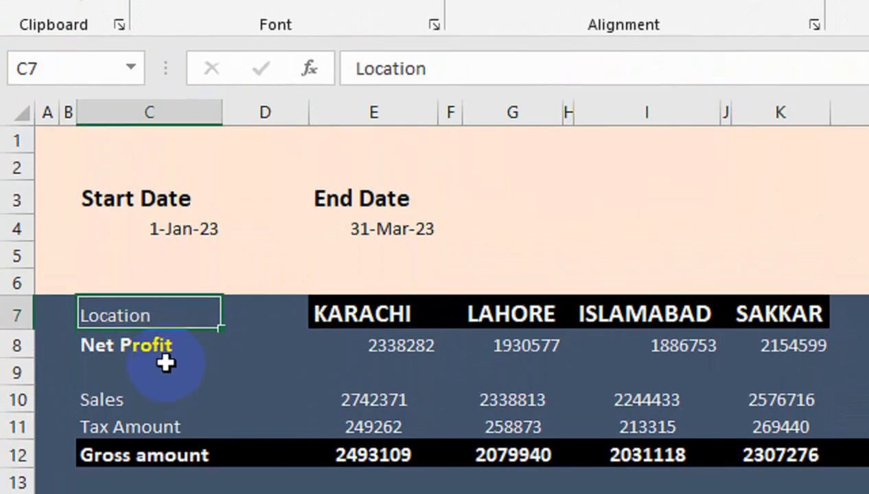
drag(166, 419, 444, 388)
drag(444, 325, 808, 347)
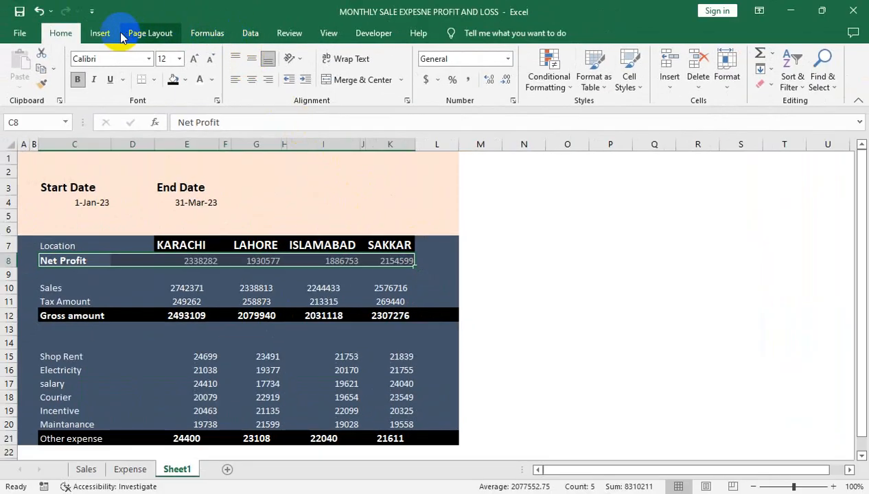
click(103, 34)
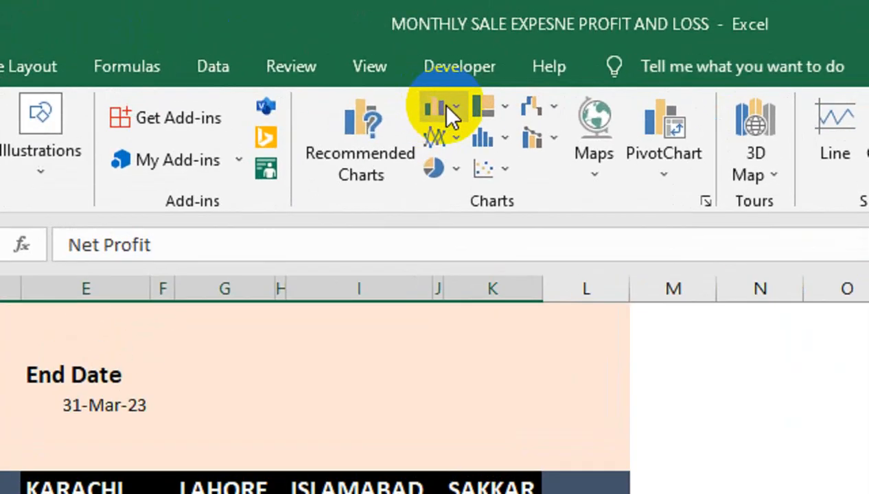
click(367, 57)
click(383, 98)
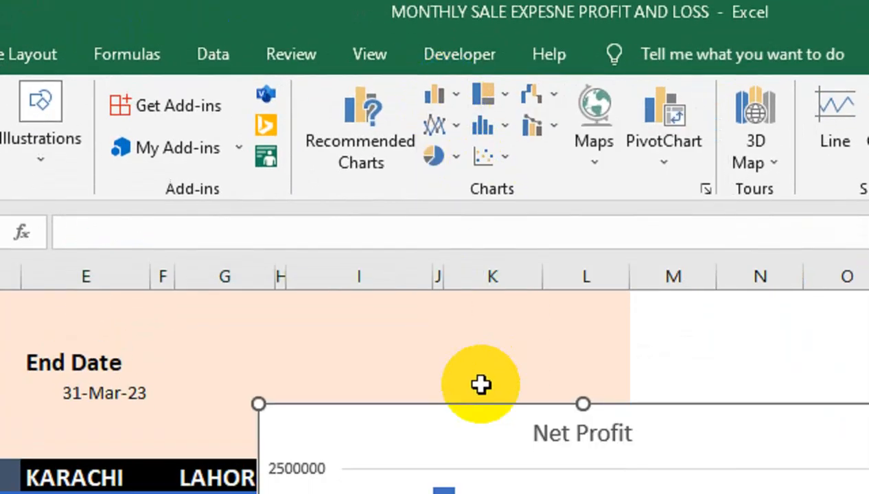
Move the Net Profit chart to the empty area beside the report and shrink it to span about columns O to U.
drag(430, 408, 868, 287)
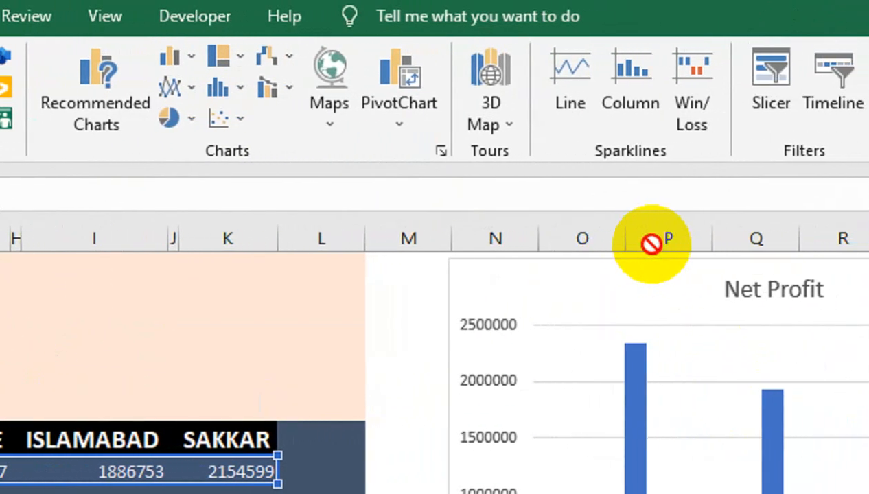
mouse_move(651, 244)
mouse_down()
mouse_move(681, 261)
mouse_move(665, 239)
mouse_up()
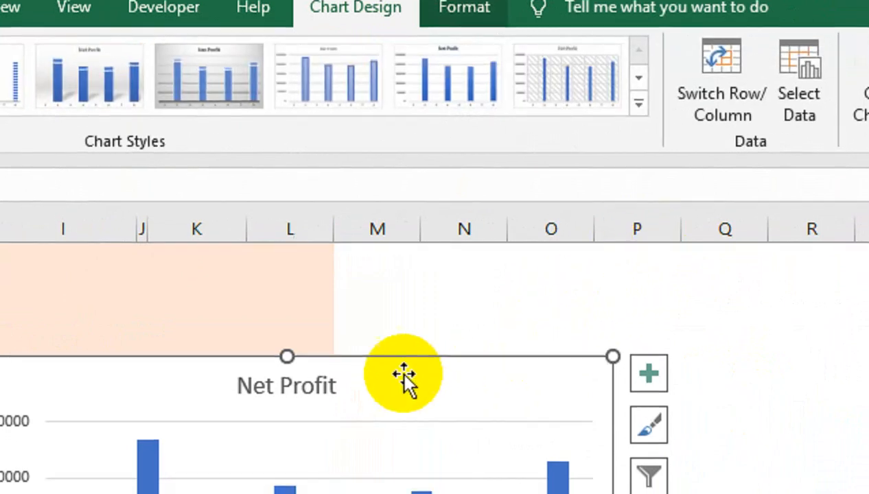
drag(214, 354, 678, 249)
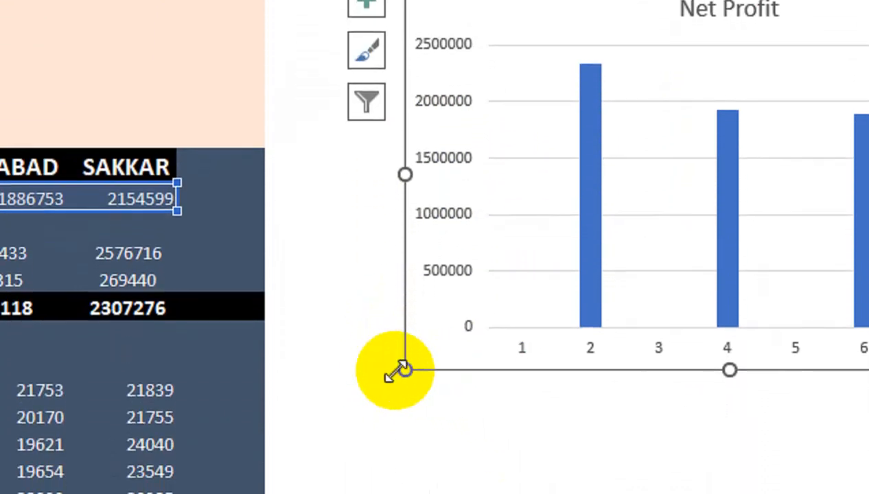
drag(402, 371, 489, 277)
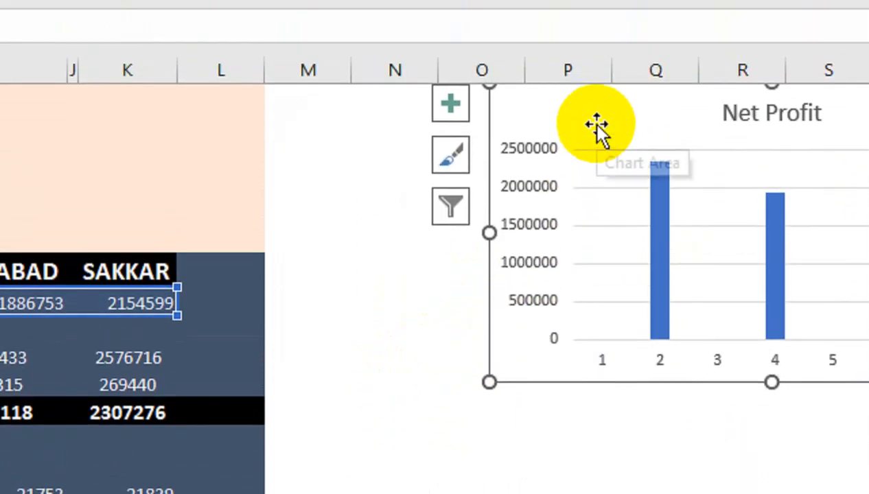
drag(488, 383, 516, 349)
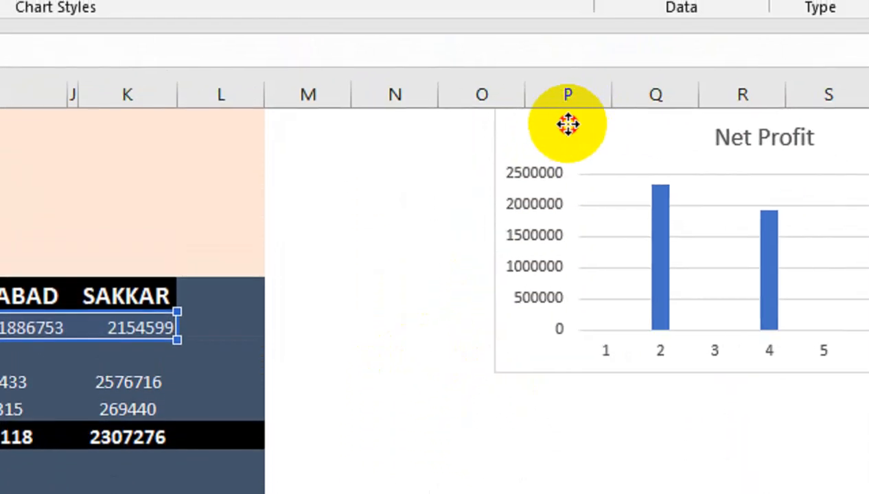
Set the font size of the Net Profit chart title to 24.
click(707, 137)
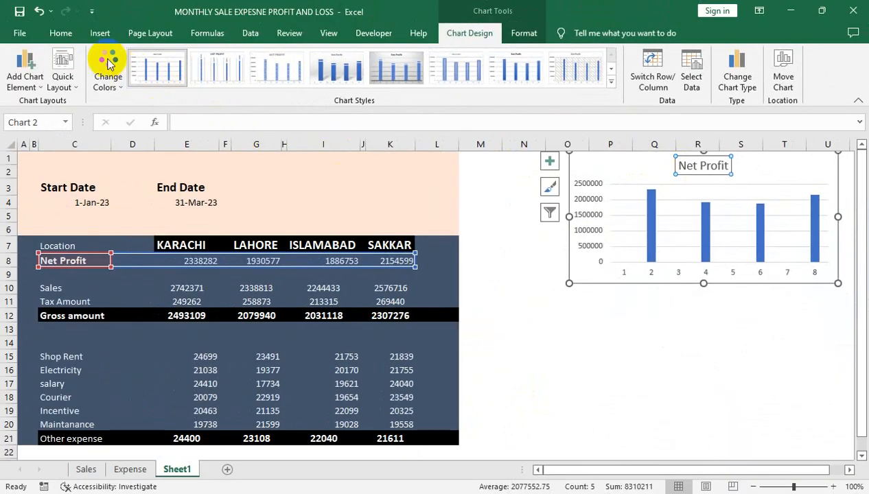
click(60, 33)
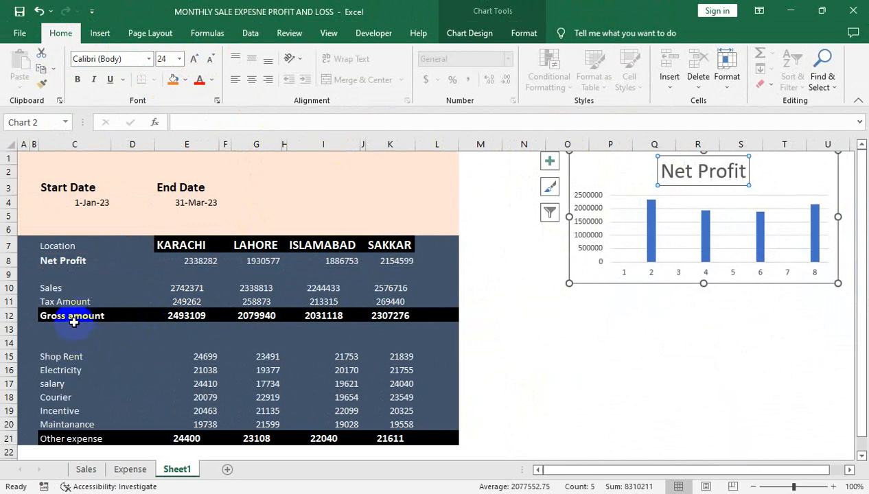
Insert a 2-D clustered column chart of the Gross amount row C12:K12.
drag(73, 322, 402, 316)
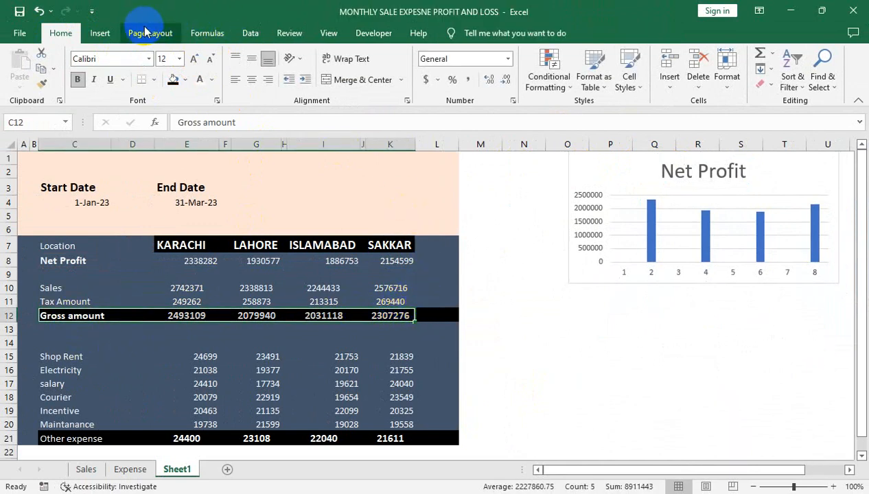
click(100, 33)
click(367, 58)
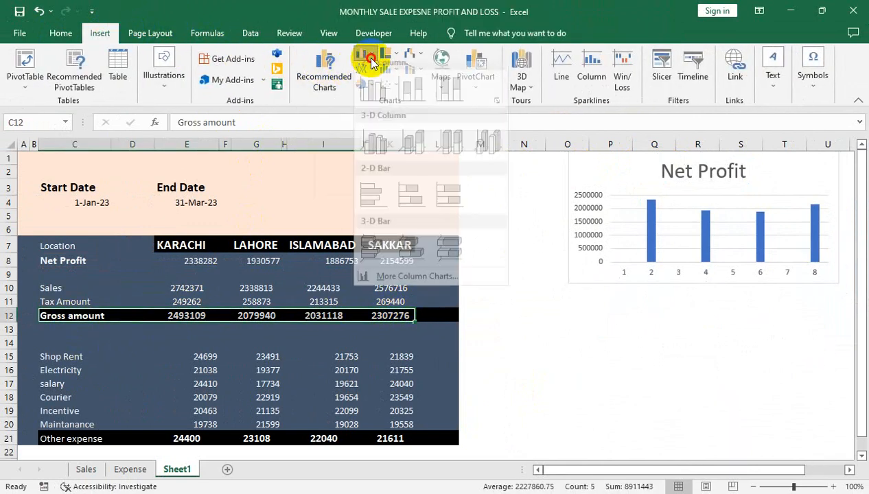
click(369, 92)
Shrink the Gross amount chart to span about columns O to U and place it directly below the Net Profit chart.
drag(359, 209, 596, 146)
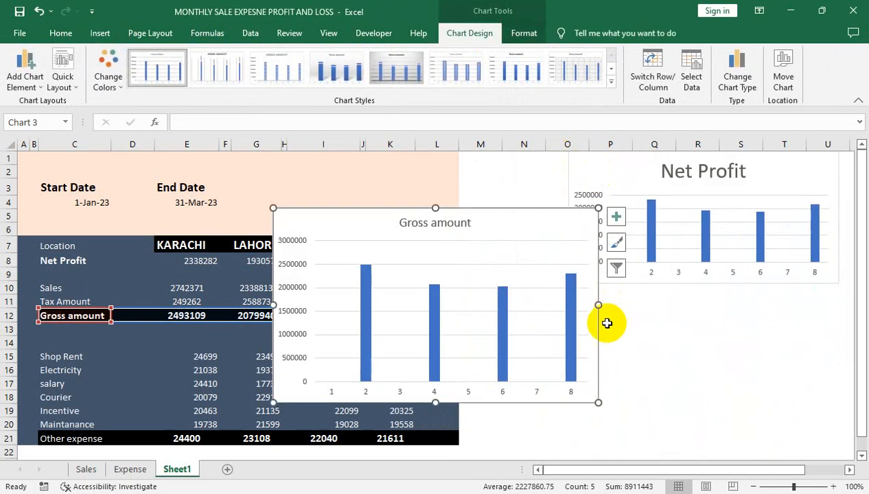
drag(519, 398, 755, 327)
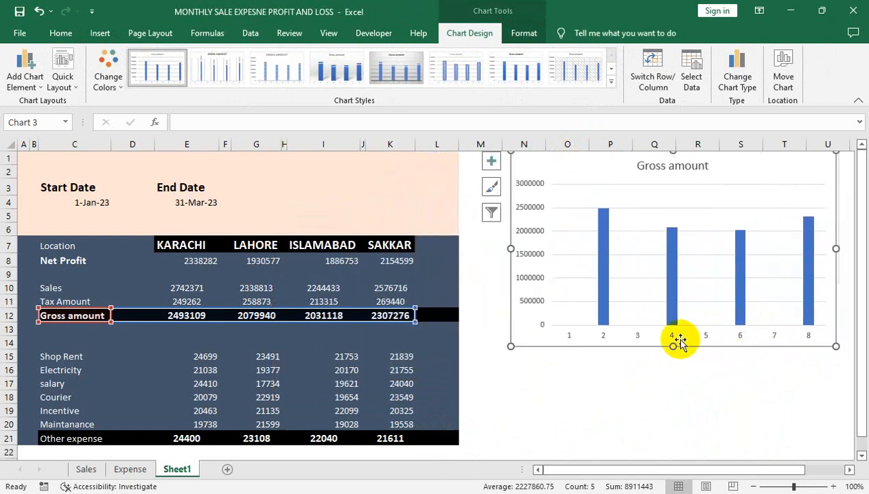
drag(673, 345, 675, 292)
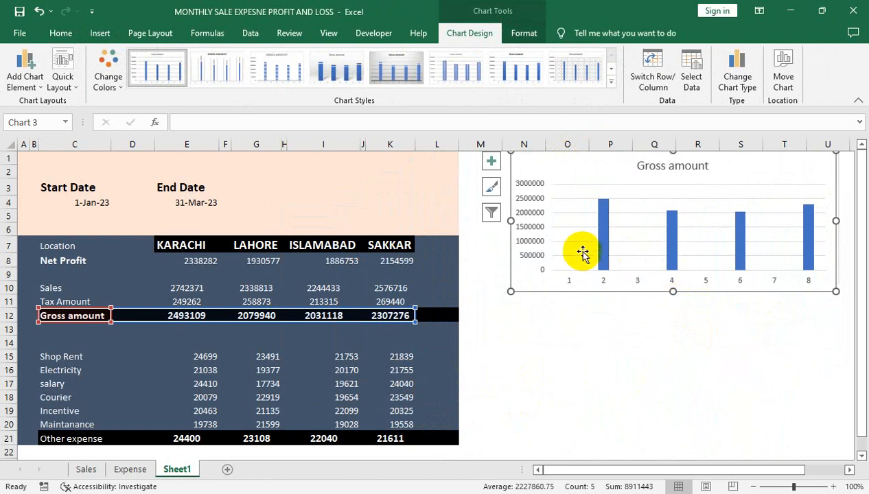
drag(515, 221, 572, 220)
mouse_move(703, 291)
mouse_down()
mouse_move(704, 276)
mouse_move(704, 284)
mouse_up()
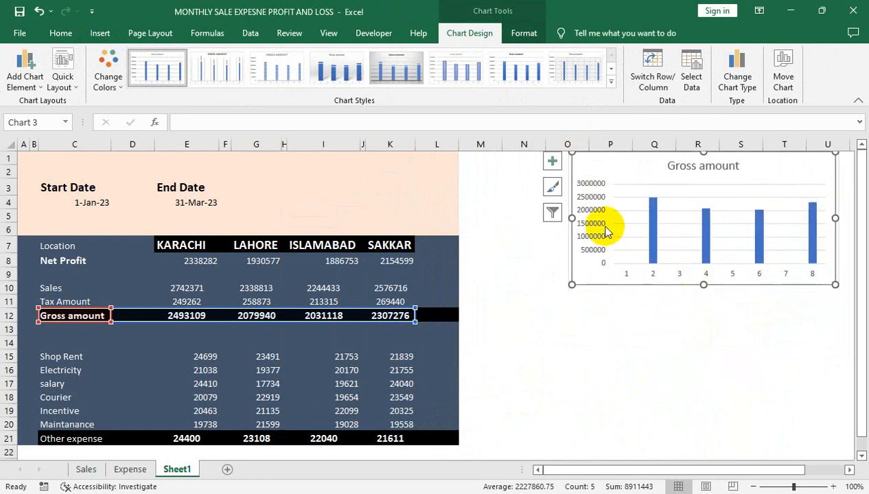
drag(569, 218, 570, 218)
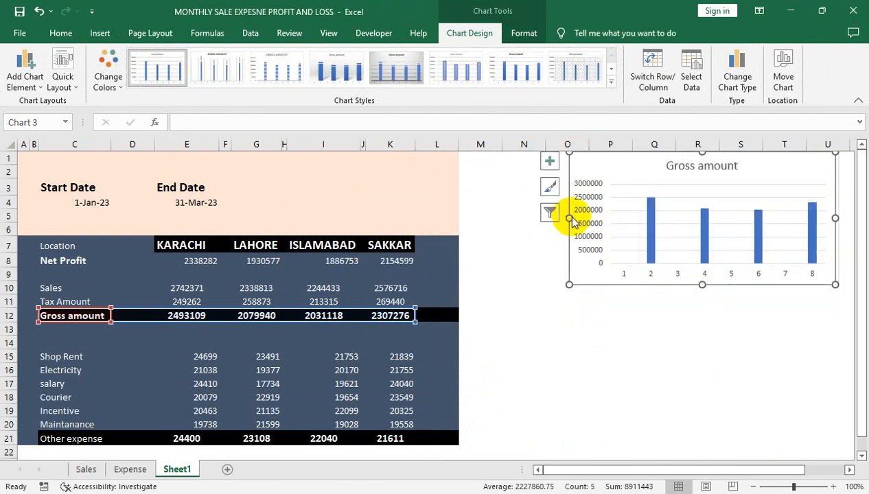
mouse_move(569, 177)
mouse_down()
mouse_move(561, 287)
mouse_move(567, 314)
mouse_move(572, 301)
mouse_move(569, 314)
mouse_up()
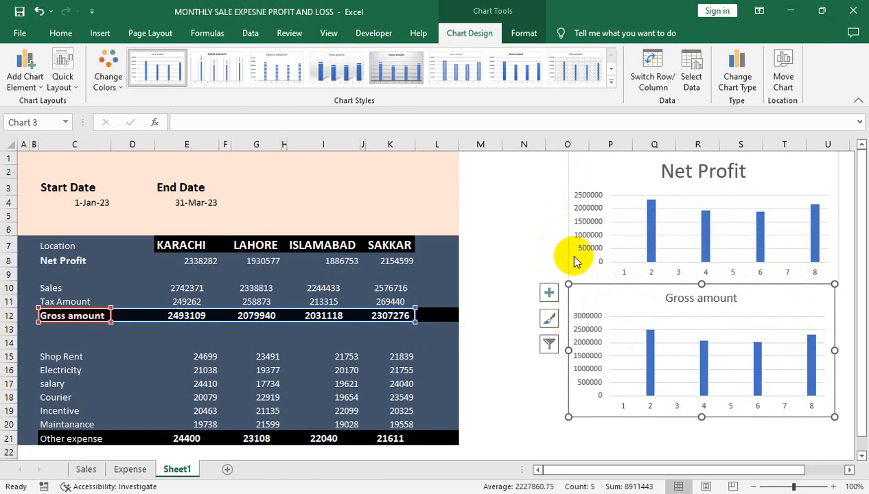
click(527, 244)
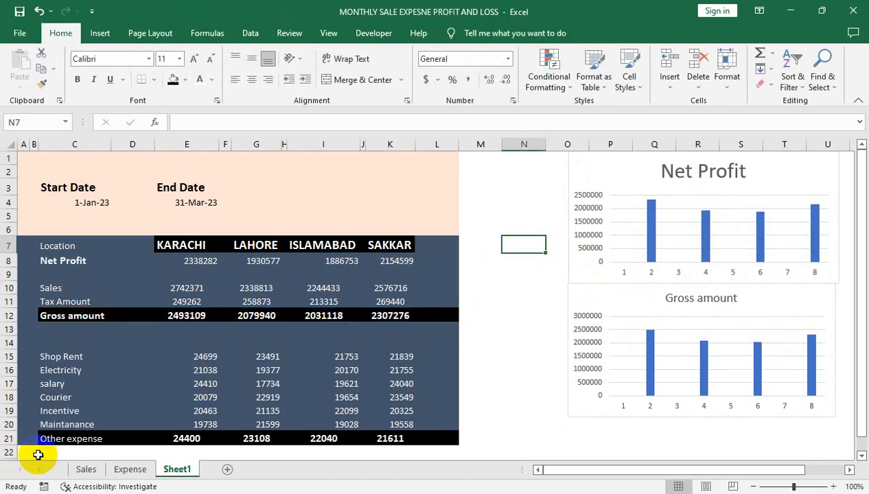
Insert a 3-D clustered bar chart of the Other expense row C21:K21.
drag(60, 442, 418, 436)
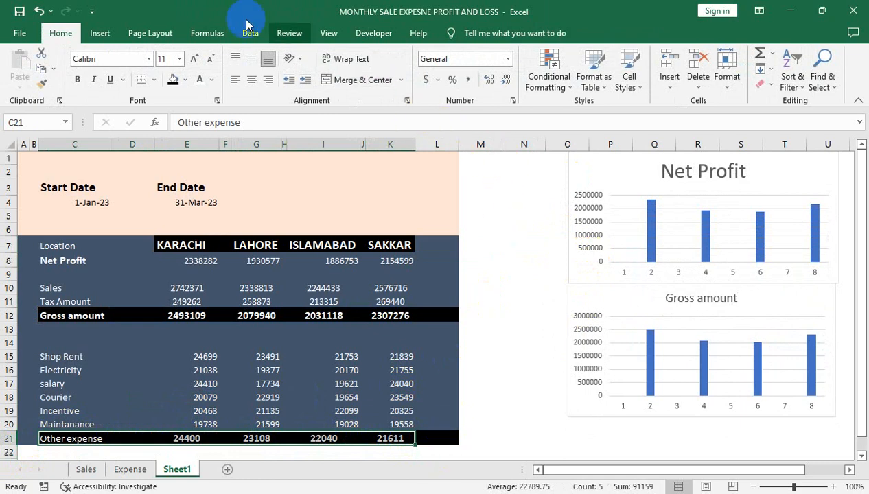
click(102, 33)
click(364, 72)
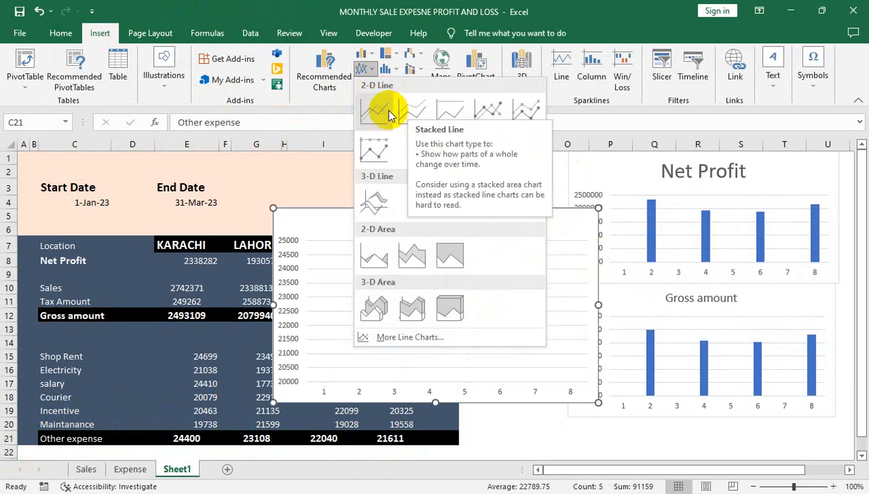
click(362, 84)
click(363, 84)
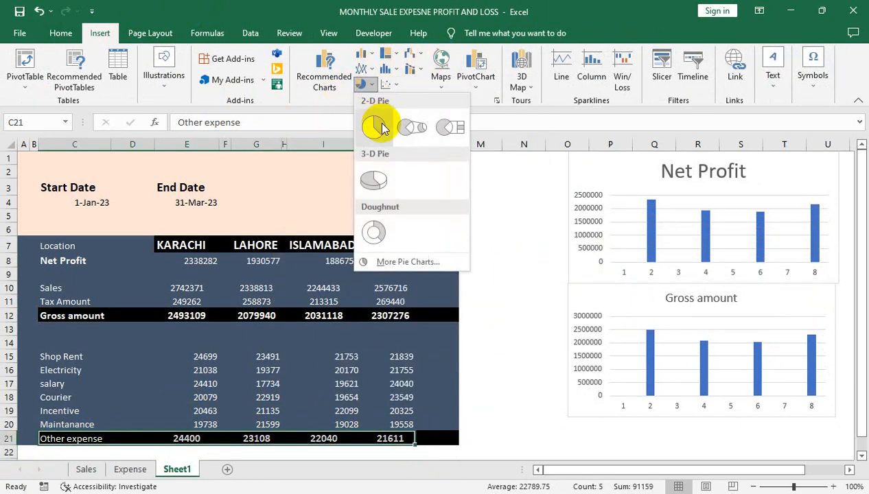
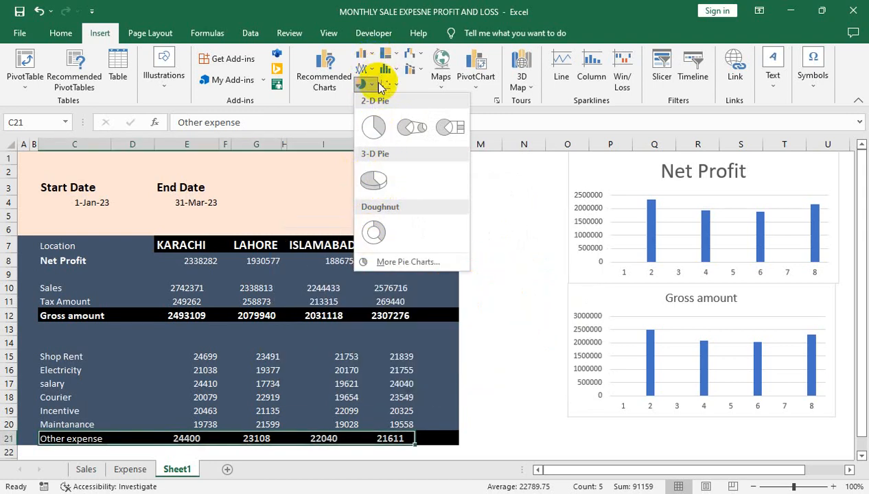
click(319, 103)
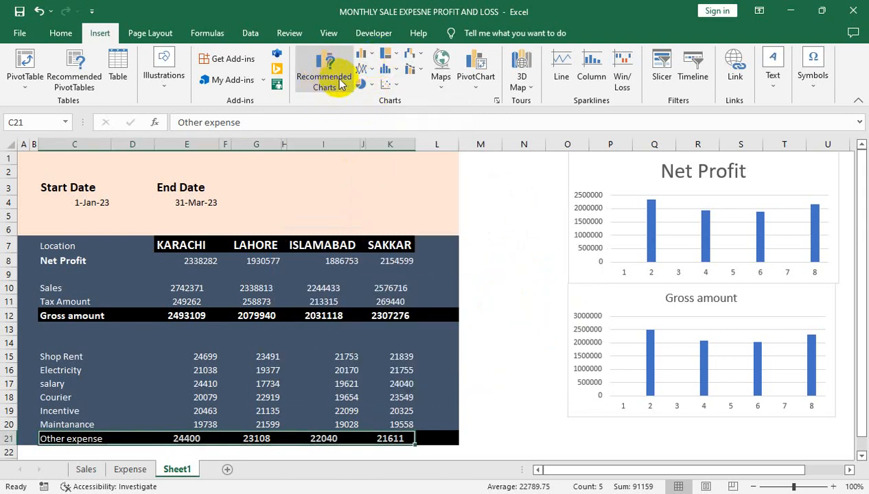
click(398, 54)
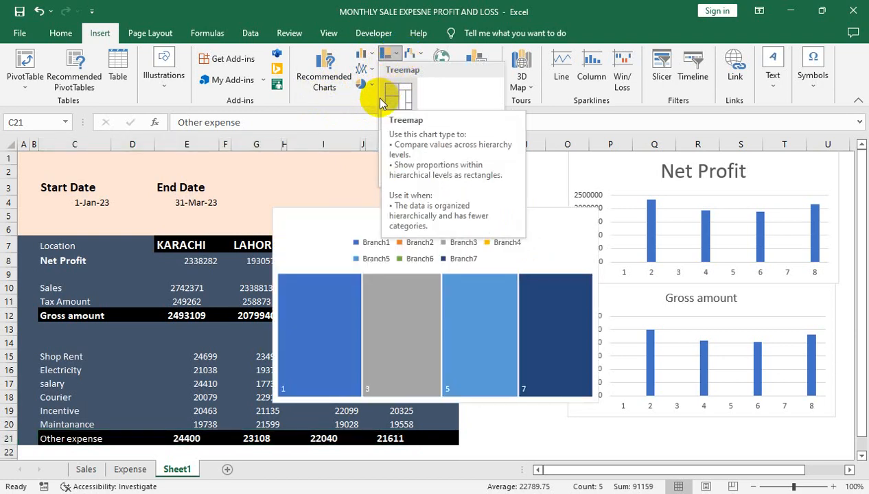
click(361, 55)
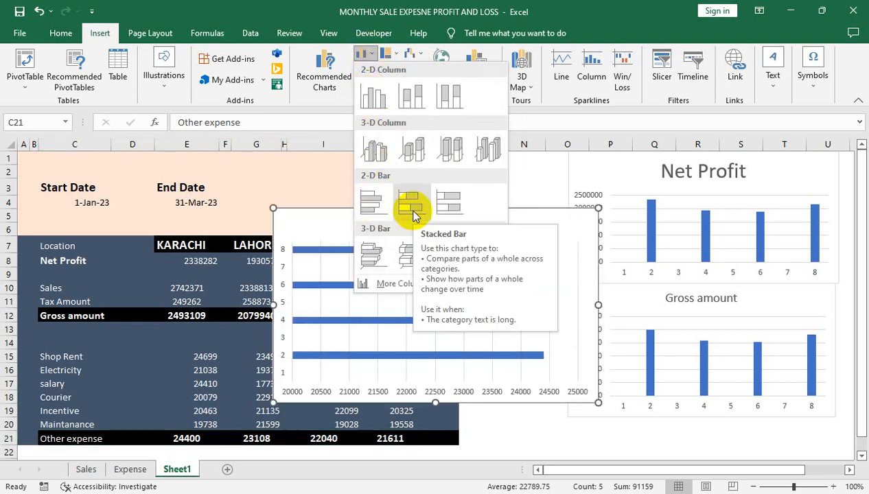
click(376, 254)
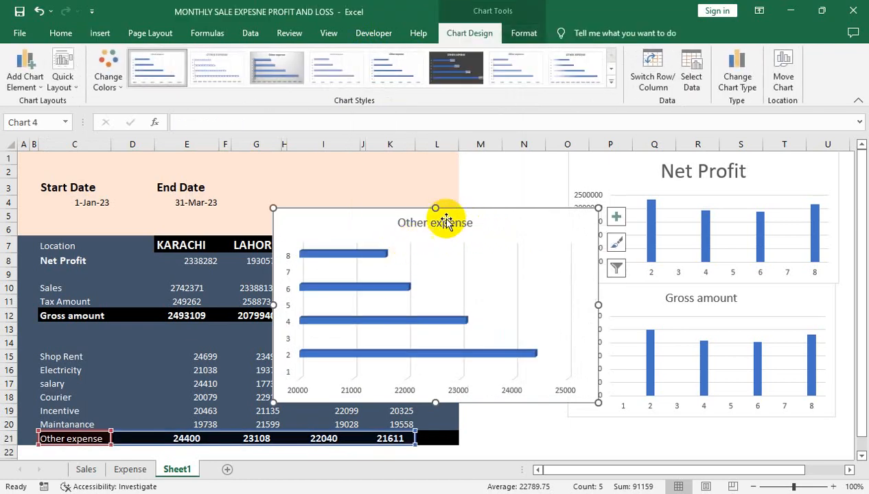
Give the Net Profit chart title a black fill and bold white text.
click(695, 300)
click(664, 171)
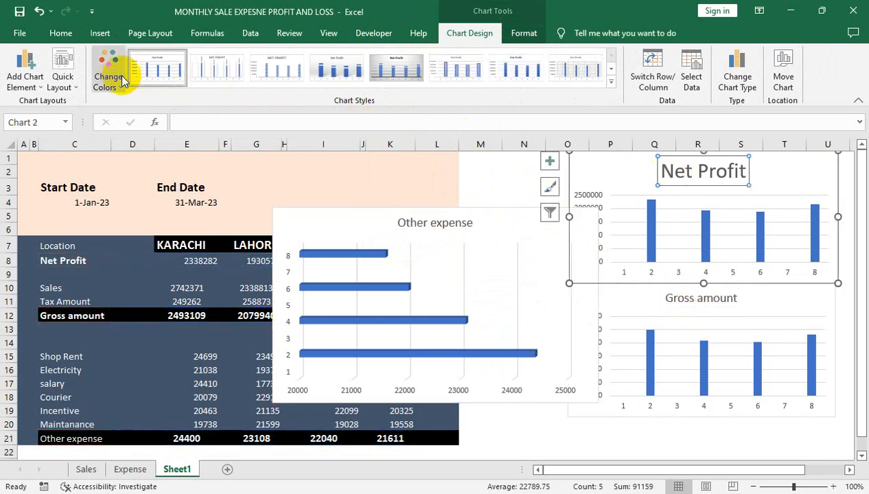
click(524, 35)
click(378, 59)
click(361, 103)
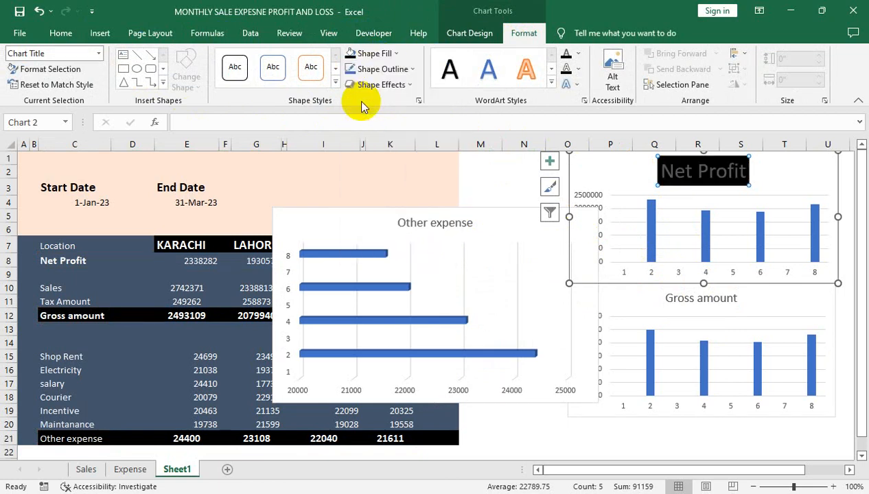
click(581, 61)
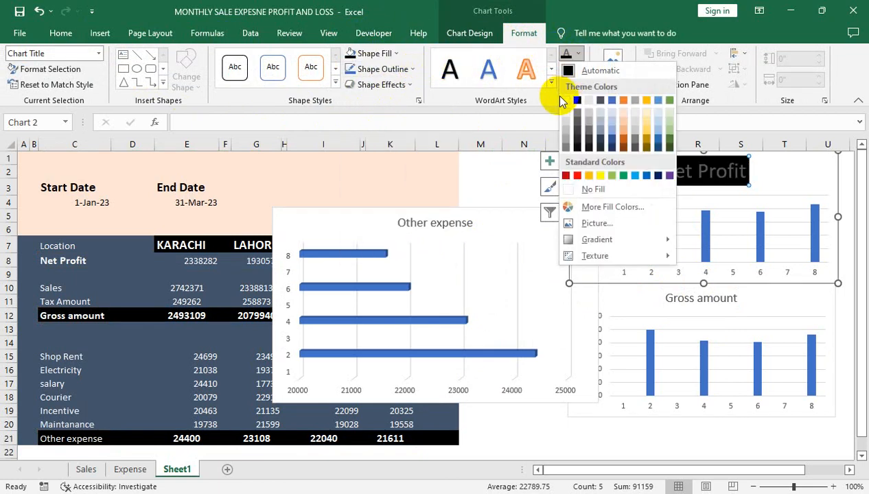
click(572, 56)
click(60, 34)
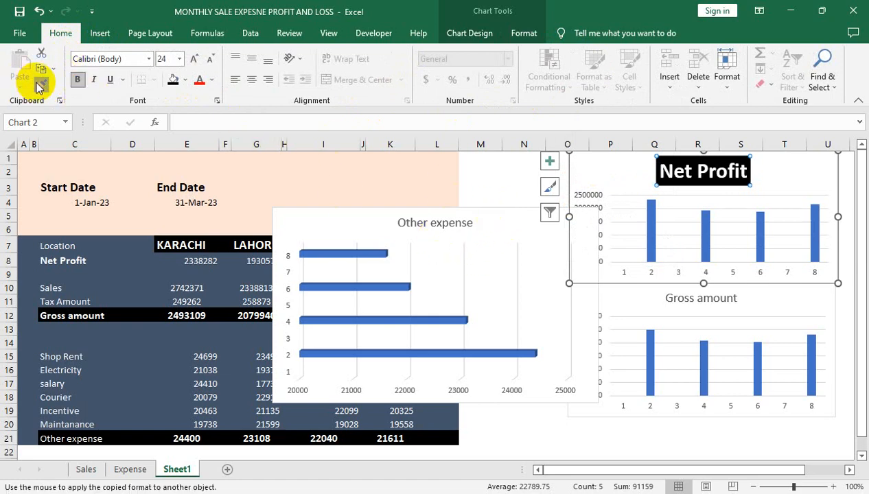
Copy the Net Profit title's format to the Gross amount chart title and fill its background black.
click(695, 298)
click(663, 170)
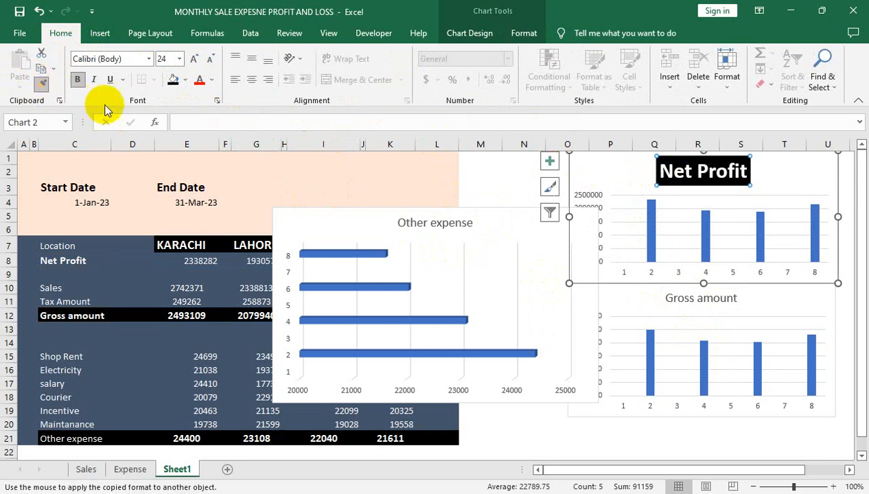
click(670, 295)
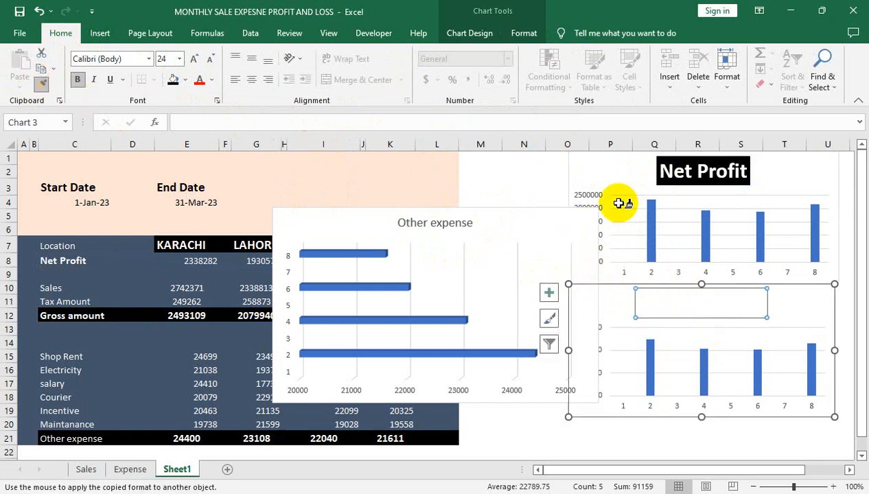
click(520, 41)
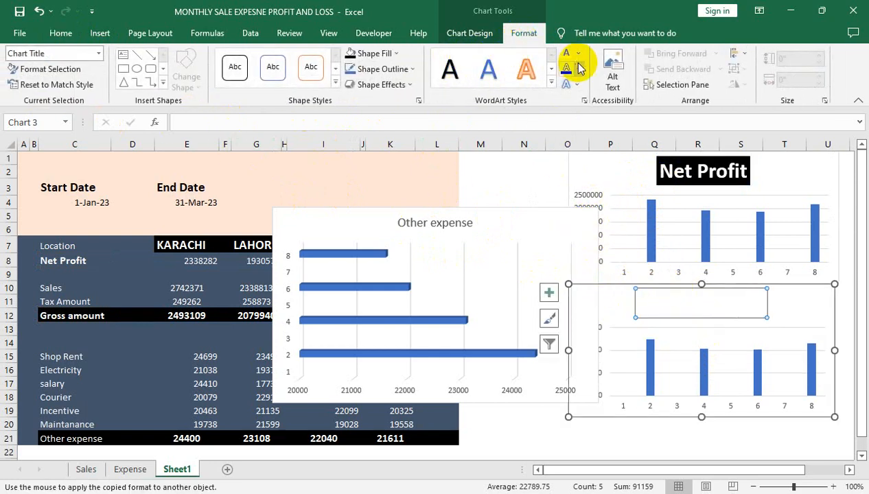
click(370, 54)
click(360, 99)
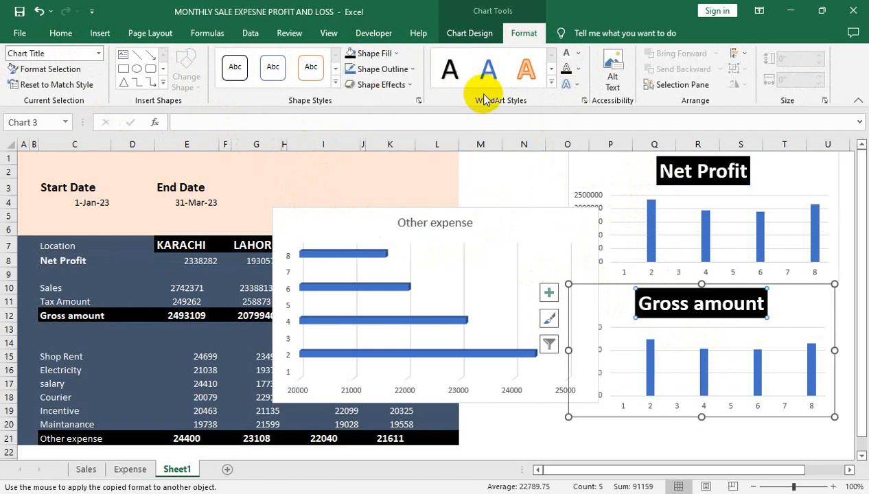
Apply the copied title format to the Other expense chart title and fill its background black.
click(433, 224)
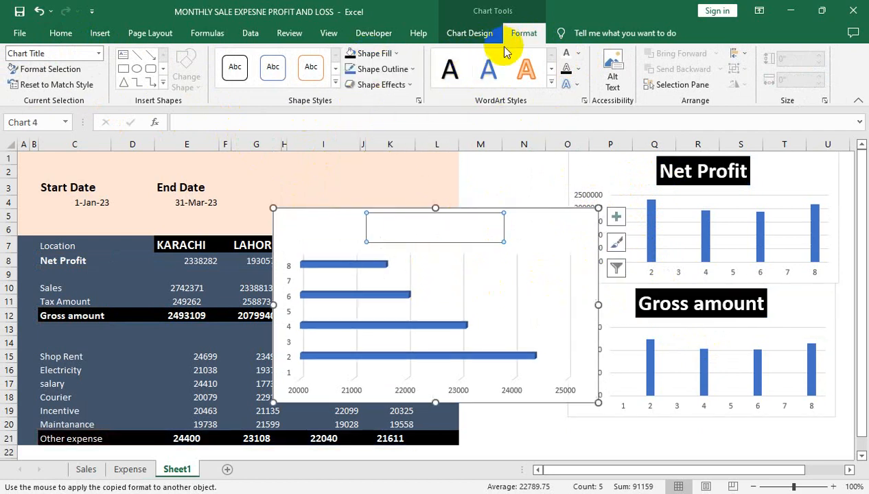
click(384, 54)
click(360, 98)
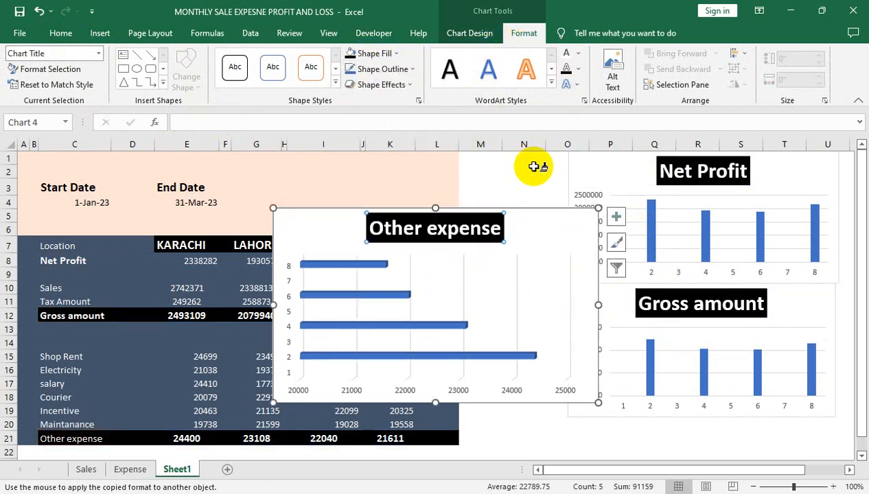
click(60, 33)
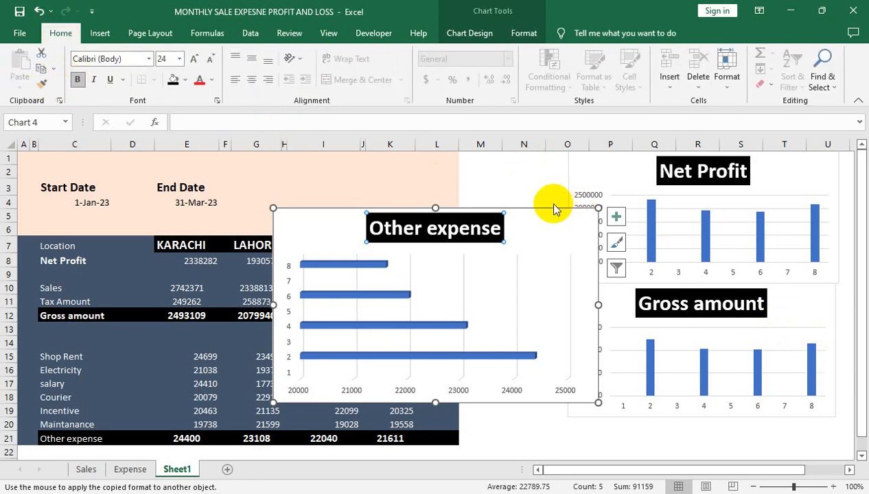
Move the Other expense chart beside the report, shrink it to about columns N to R, and delete it.
drag(554, 208, 759, 162)
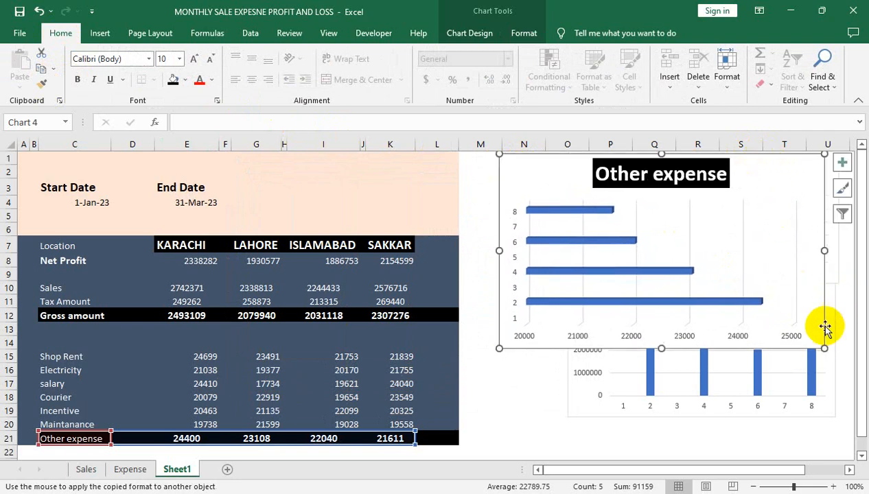
drag(823, 348, 720, 248)
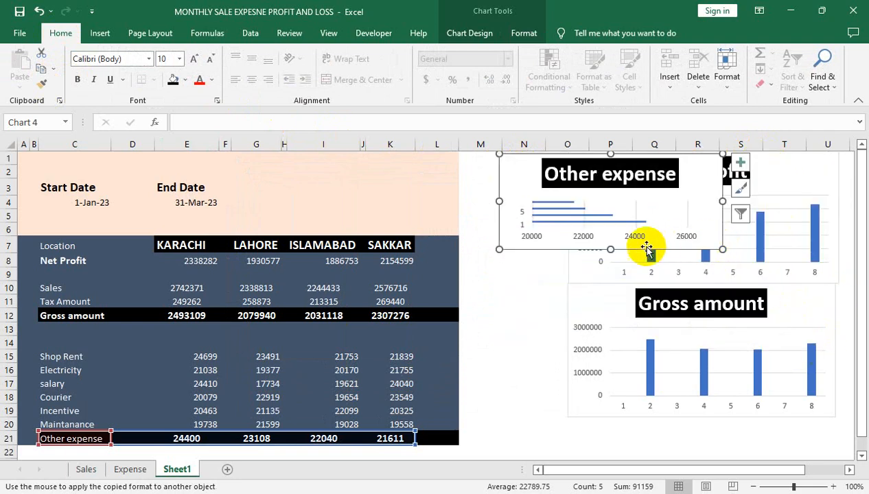
click(676, 218)
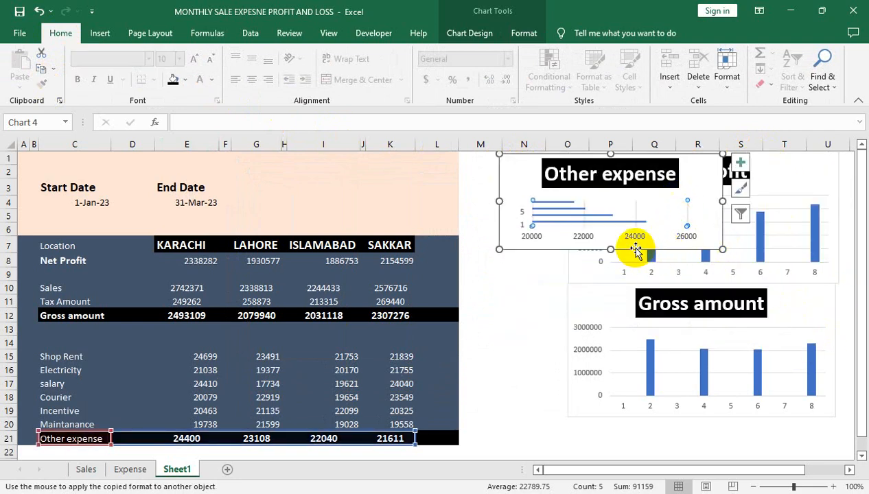
drag(636, 252, 604, 278)
key(Delete)
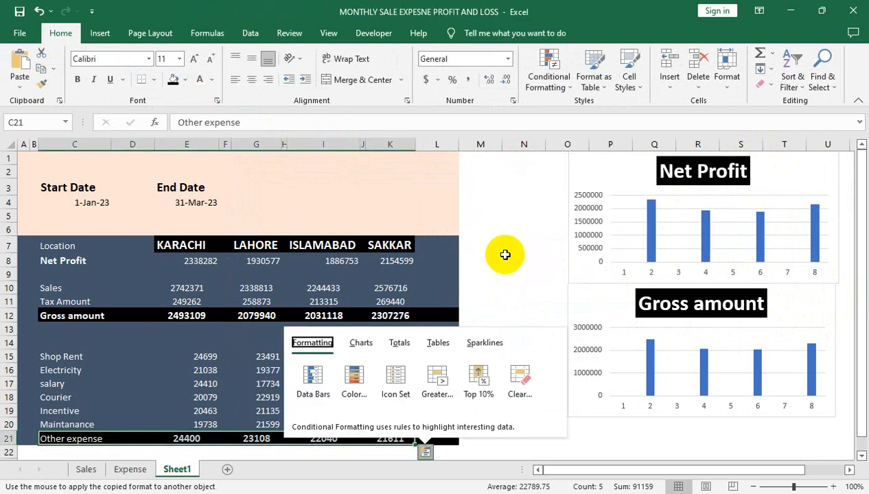
Insert a 3-D clustered bar chart from the Net Profit, Gross amount and Other expense rows, columns C to K.
click(517, 260)
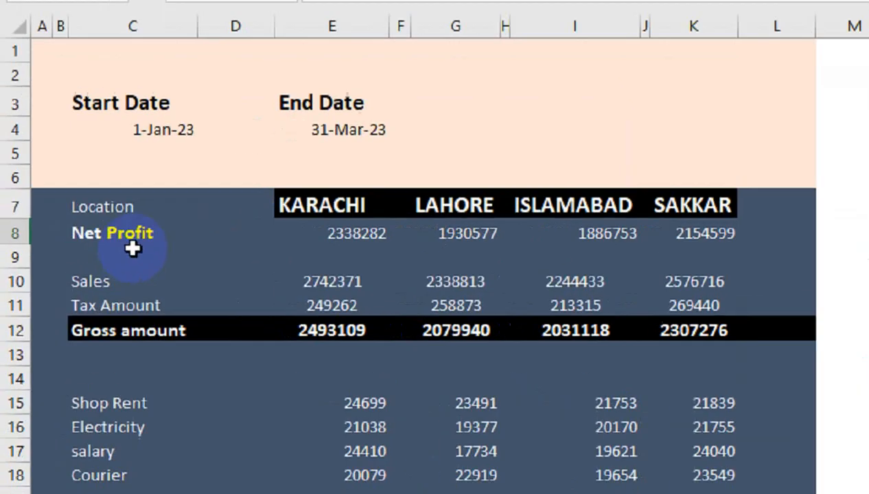
drag(76, 259, 380, 270)
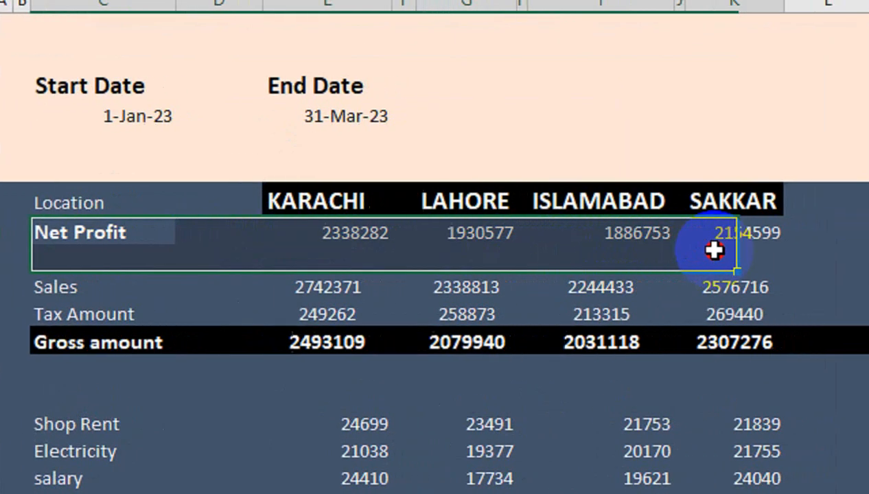
drag(714, 251, 728, 252)
drag(85, 333, 723, 351)
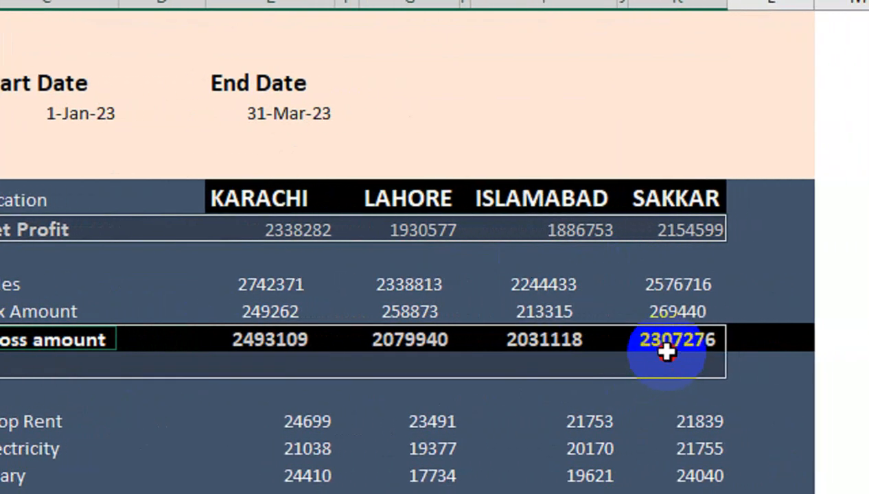
drag(667, 351, 666, 352)
drag(150, 378, 690, 379)
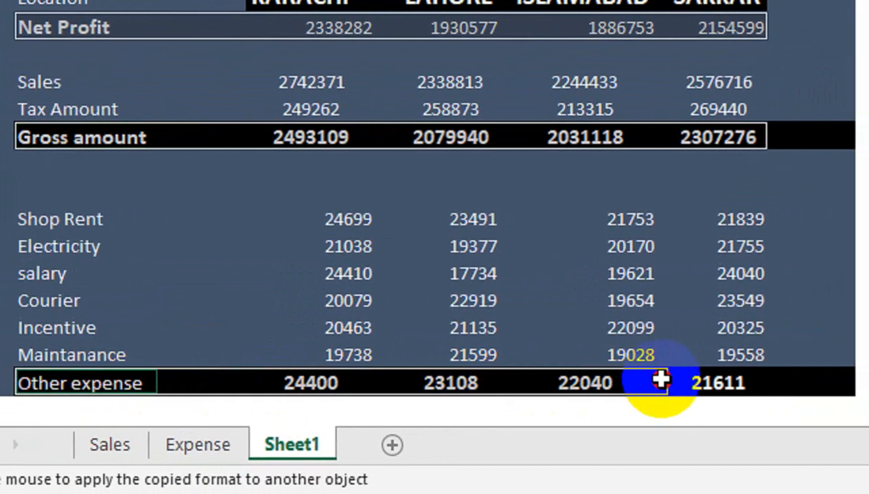
click(212, 71)
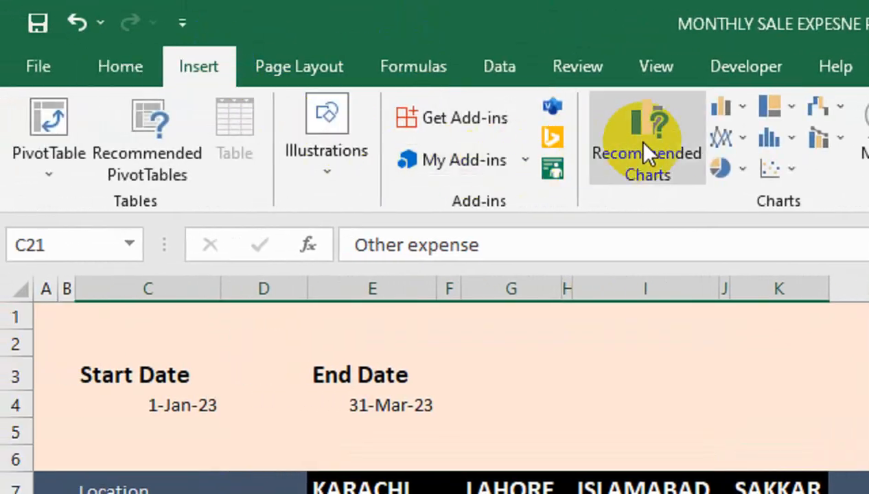
click(724, 106)
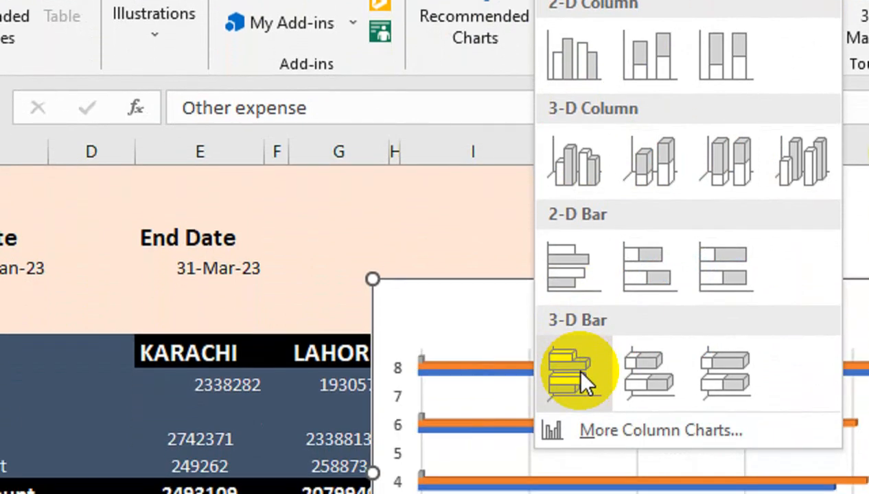
click(578, 453)
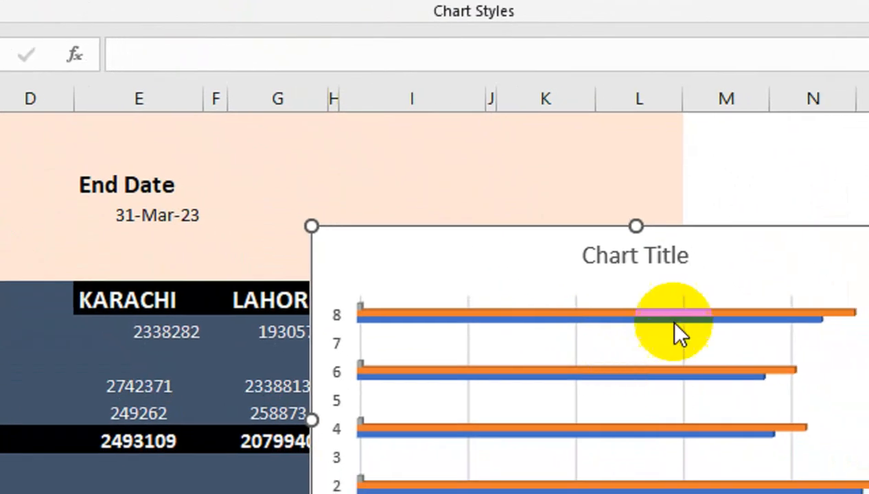
Move the new bar chart beside the report and delete its chart title.
drag(665, 243, 652, 188)
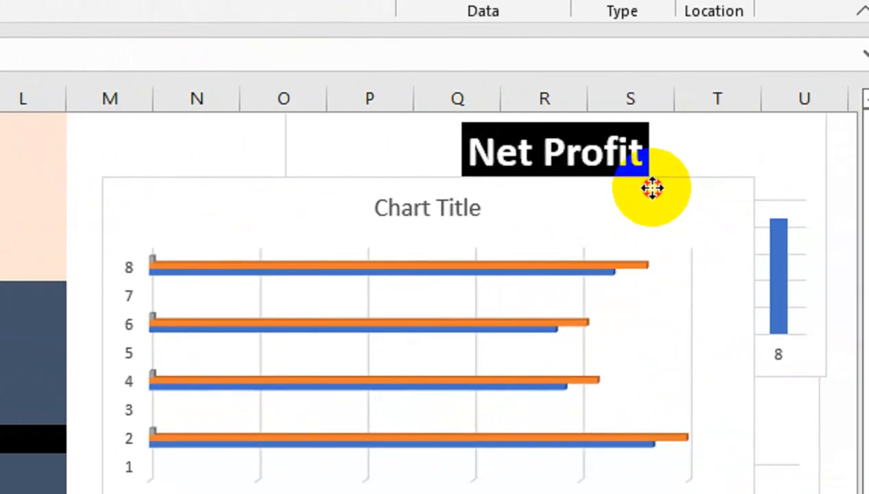
right_click(420, 210)
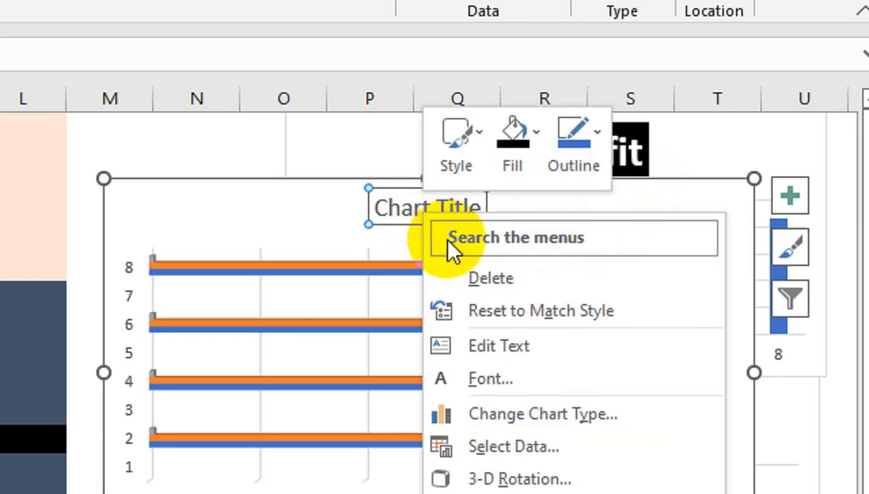
click(442, 282)
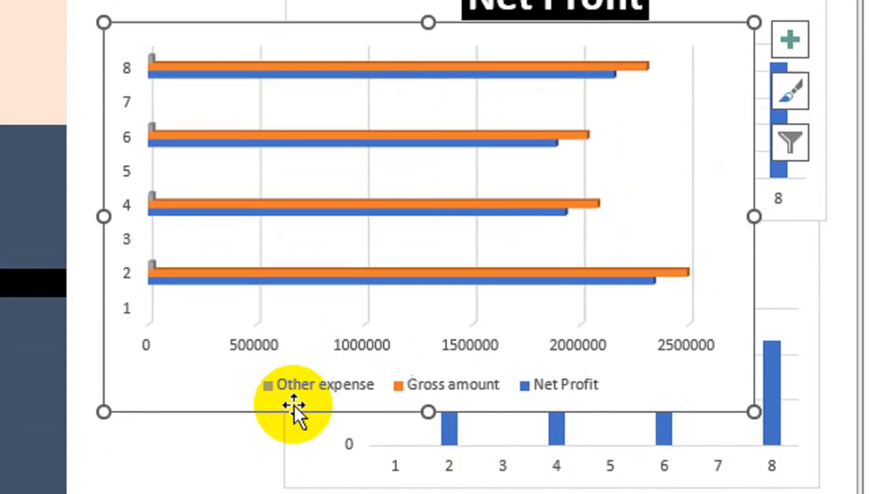
Enlarge the bar chart to span about columns M to T beside the report.
click(339, 336)
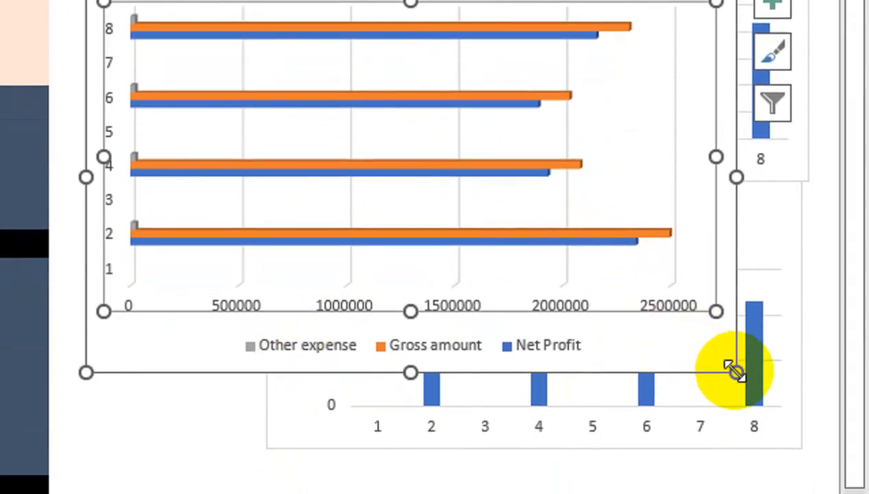
drag(735, 371, 788, 365)
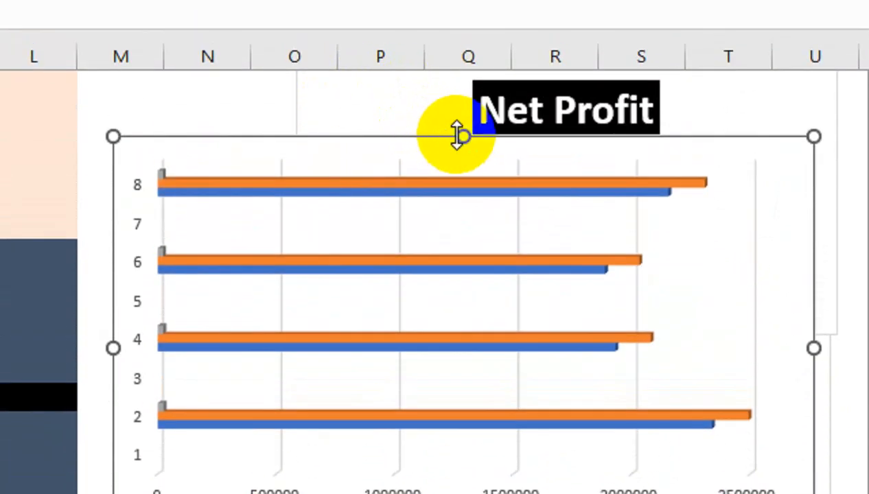
drag(460, 136, 462, 110)
mouse_move(219, 387)
mouse_down()
mouse_move(225, 411)
mouse_move(225, 376)
mouse_move(239, 369)
mouse_move(225, 379)
mouse_up()
mouse_move(223, 122)
mouse_down()
mouse_move(223, 143)
mouse_move(223, 134)
mouse_up()
Cut the separate Net Profit column chart from the sheet.
right_click(366, 64)
click(401, 174)
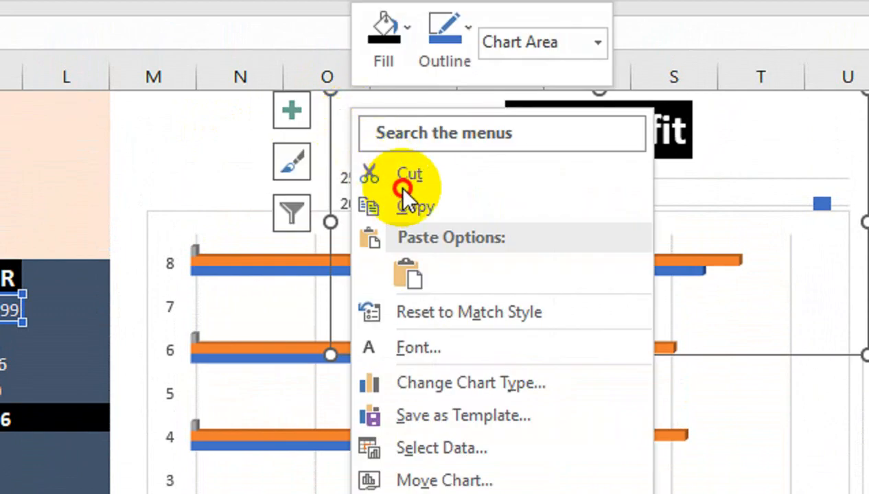
click(249, 172)
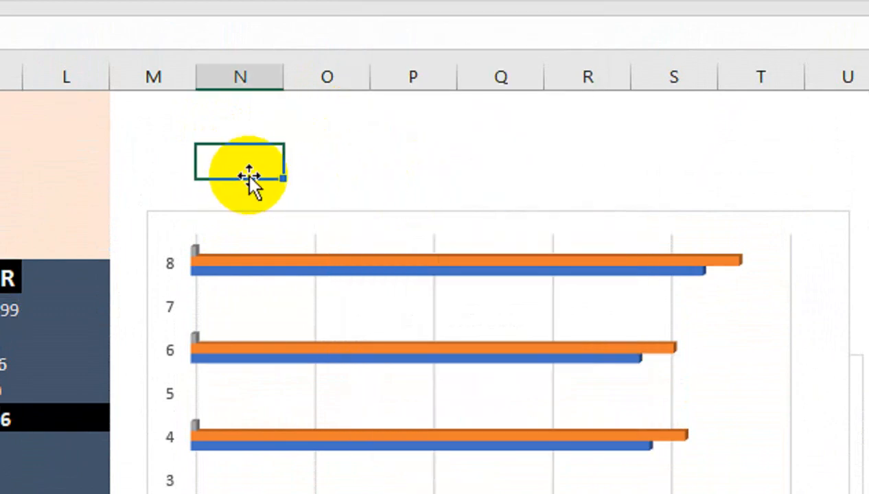
Apply the dark grey chart style with boxed data labels to the bar chart.
click(240, 216)
click(310, 62)
click(215, 55)
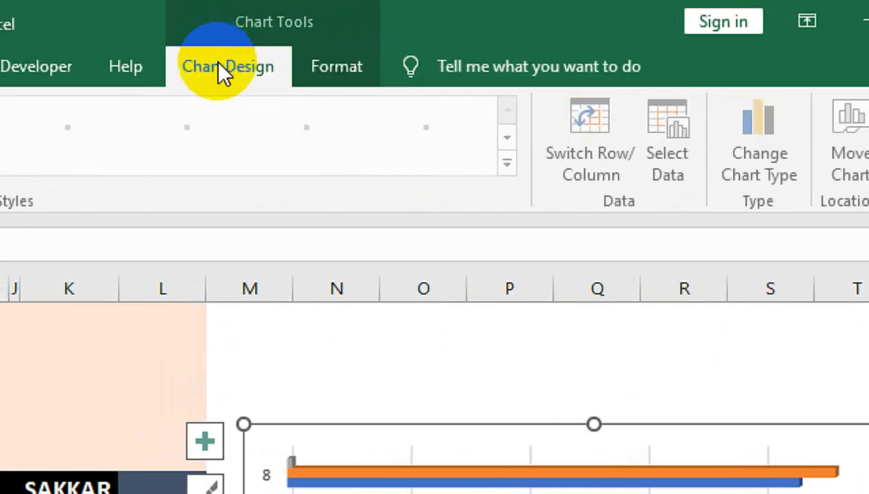
click(355, 152)
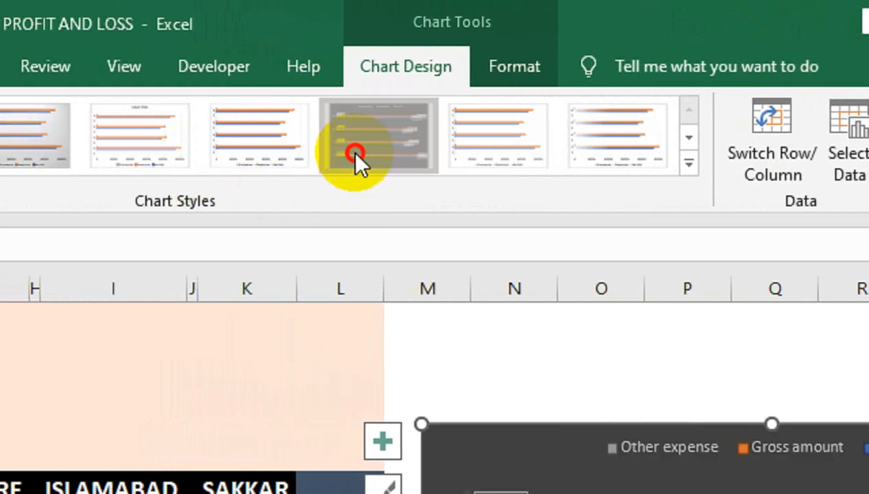
click(687, 165)
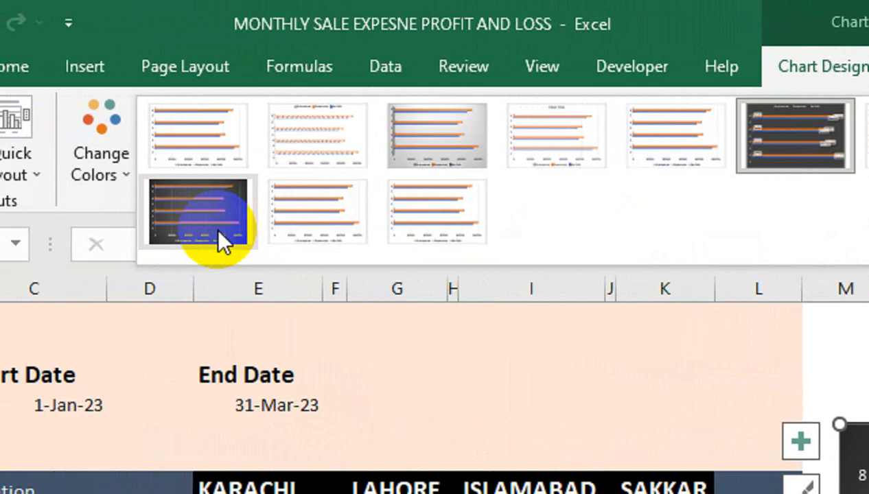
click(749, 130)
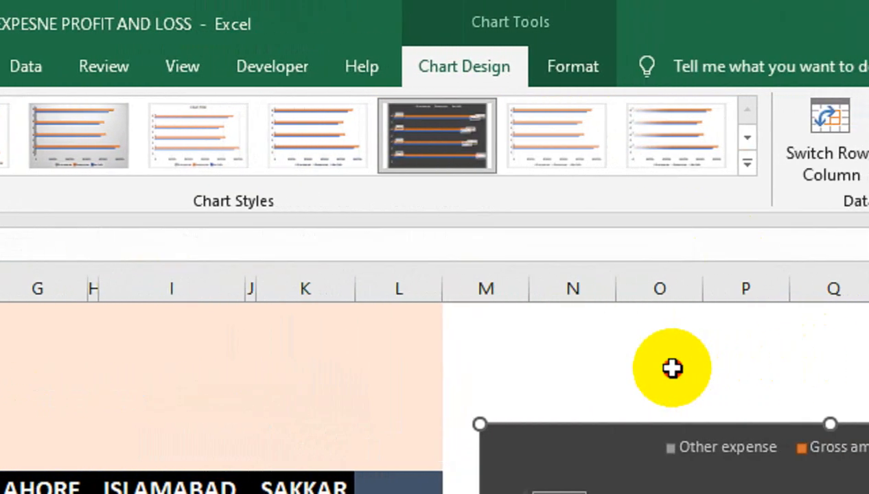
click(671, 368)
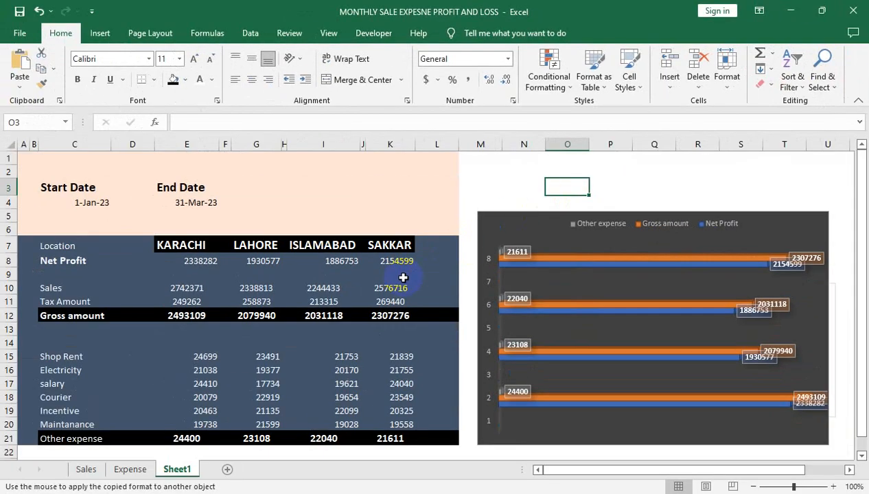
Switch the bar chart to the light grey gradient style and the Colorful palette starting with orange, gold and green.
click(521, 252)
click(587, 214)
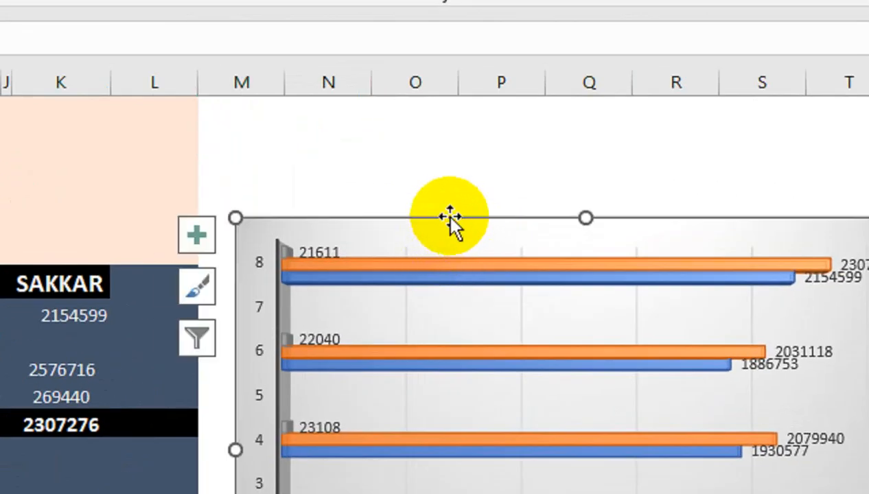
click(261, 87)
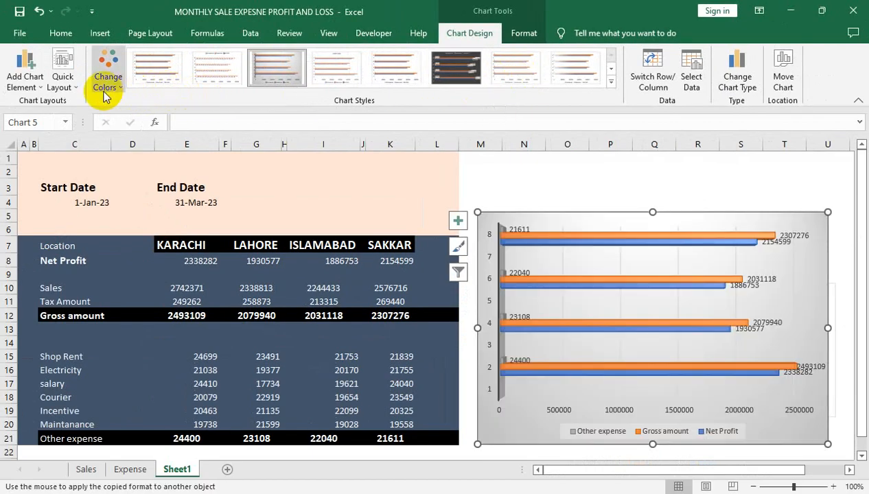
click(105, 90)
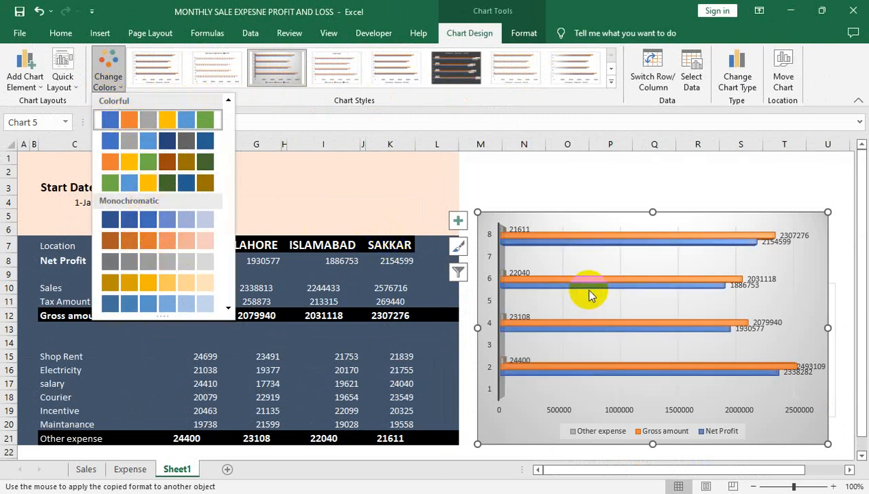
click(148, 164)
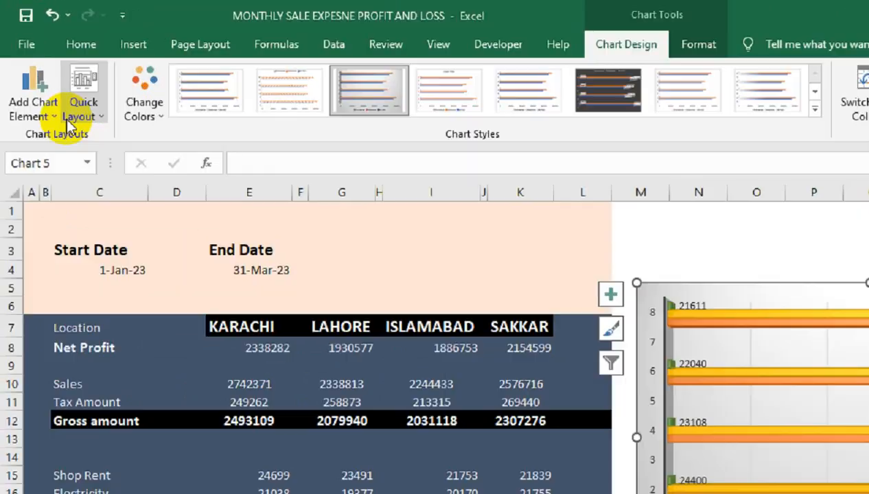
Apply the quick layout with a chart title, a legend above the bars and no value axis.
click(63, 75)
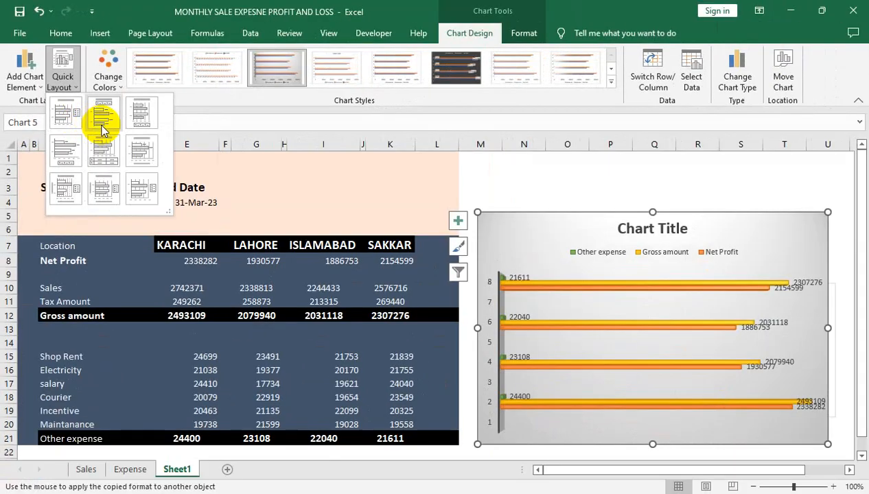
click(113, 127)
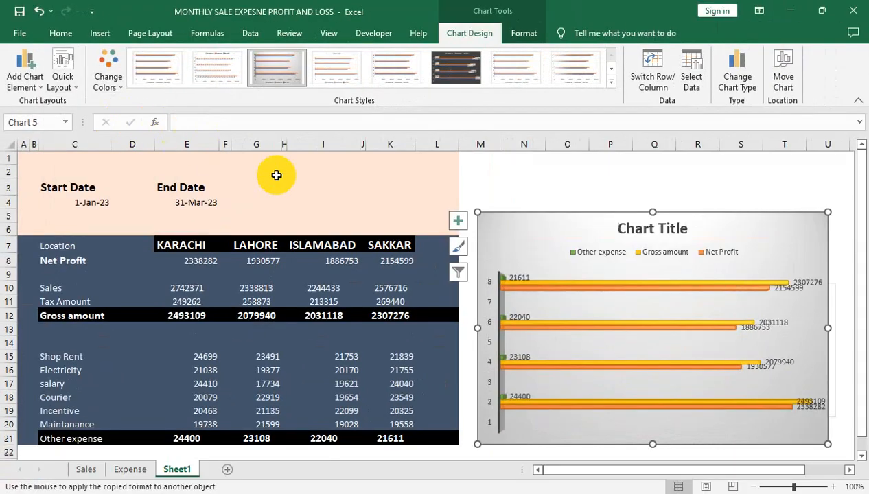
click(566, 185)
Move the Net Profit data labels of categories 8 and 6 down, clear of the Gross amount labels.
click(794, 293)
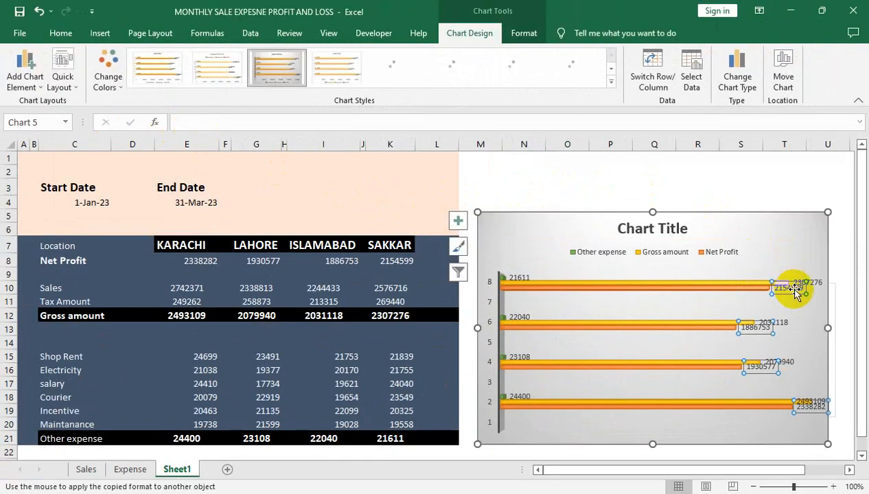
click(787, 292)
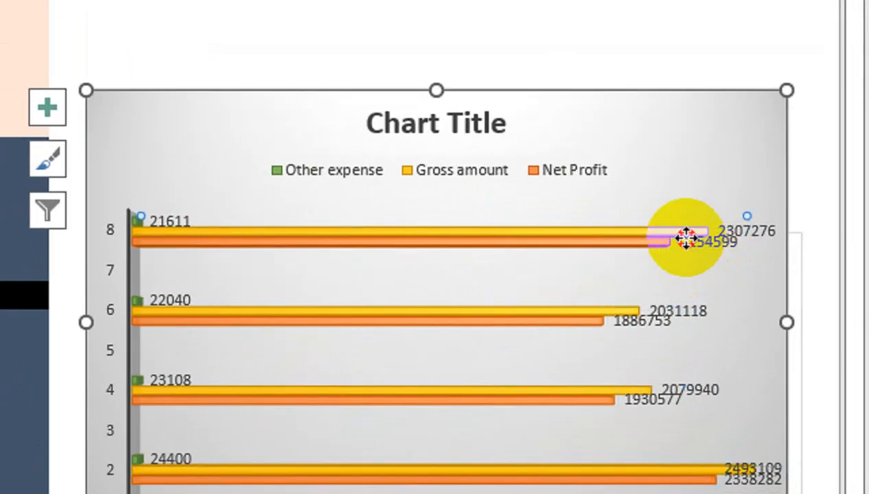
click(687, 241)
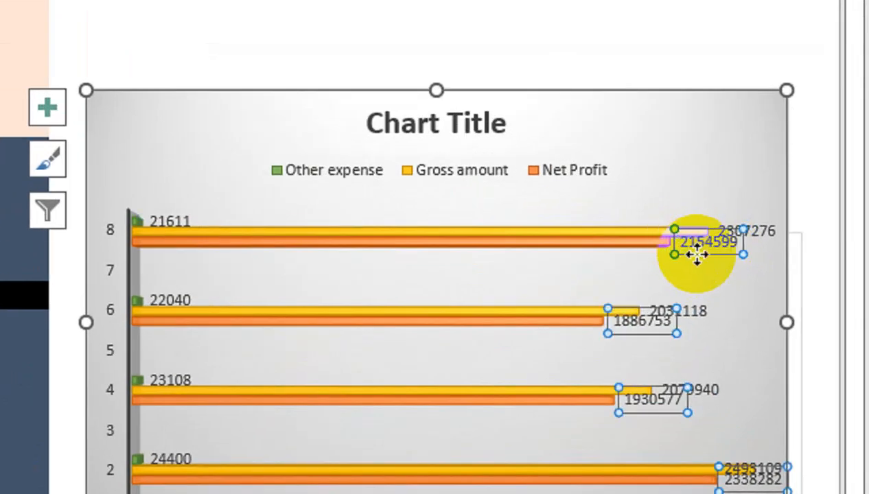
drag(697, 254, 703, 278)
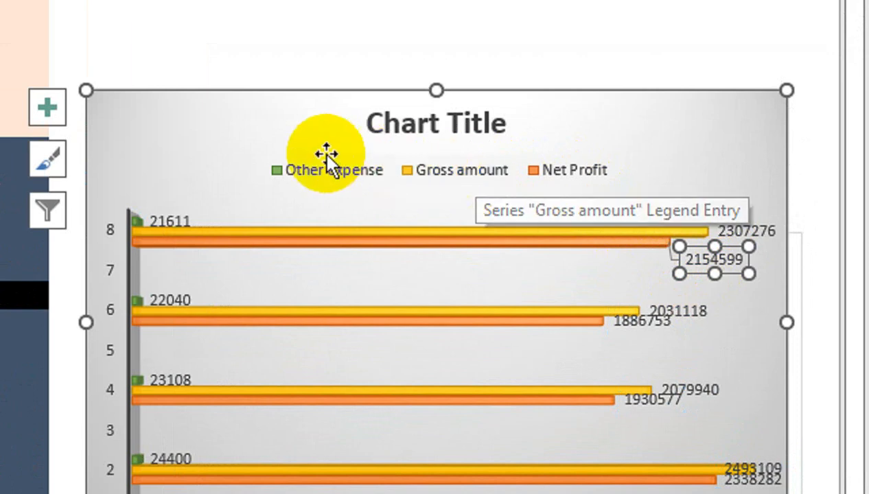
click(630, 323)
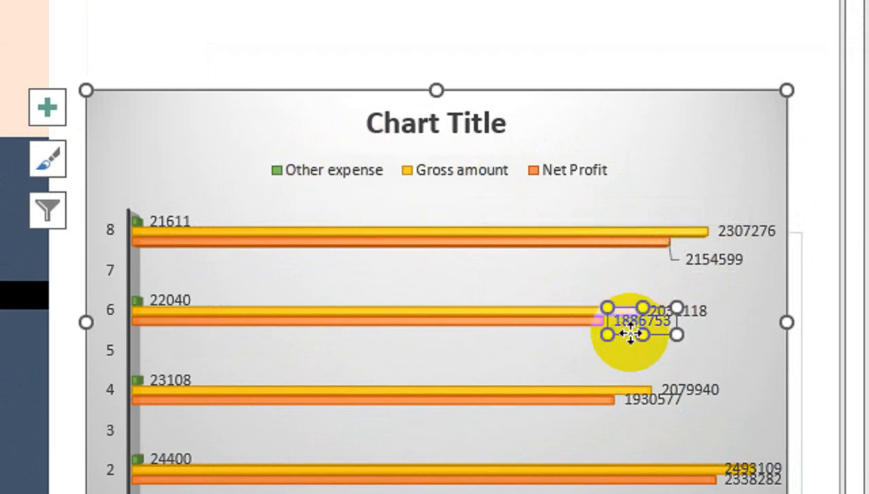
drag(630, 334, 630, 344)
Move the Net Profit data labels of categories 4 and 2 below the overlapping Gross amount labels.
click(657, 393)
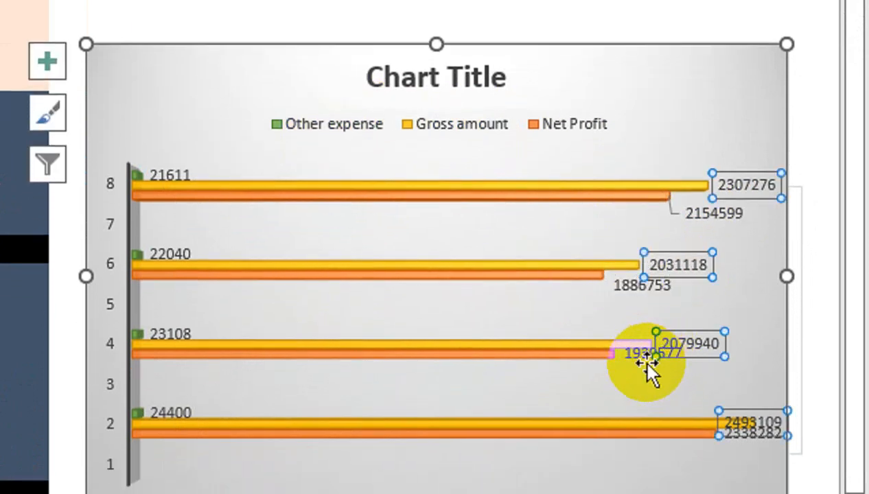
click(639, 355)
click(635, 360)
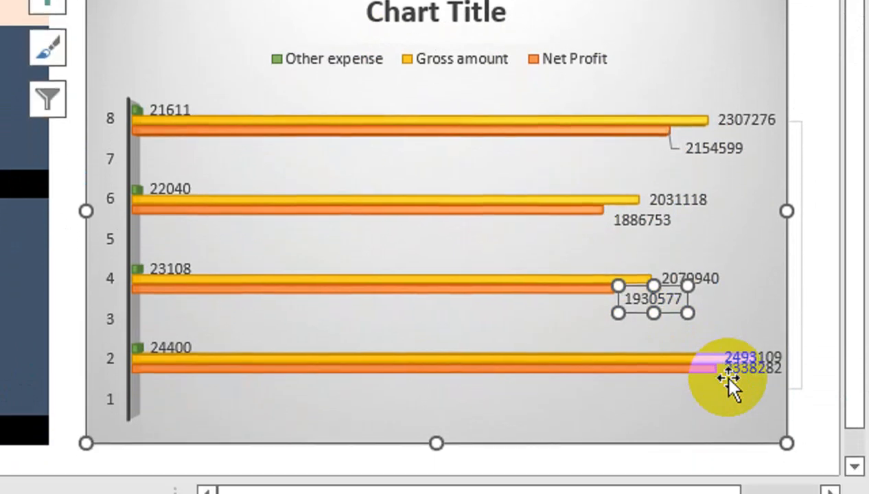
click(742, 424)
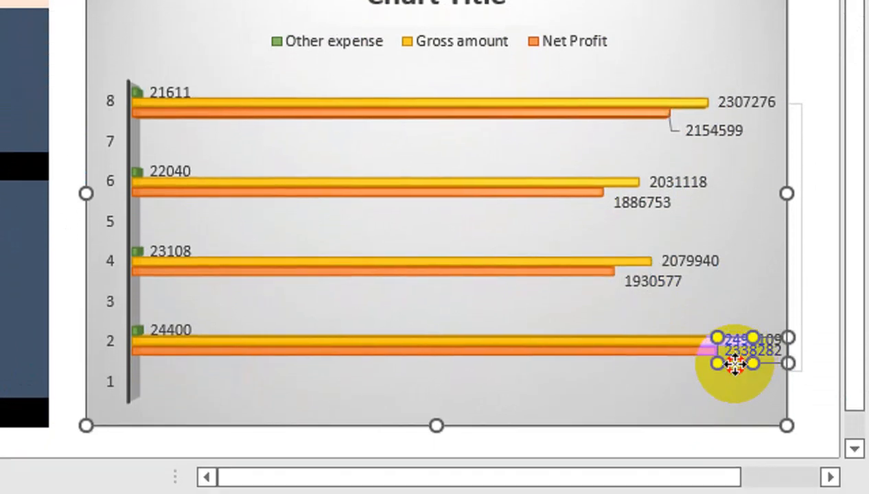
drag(734, 364, 721, 369)
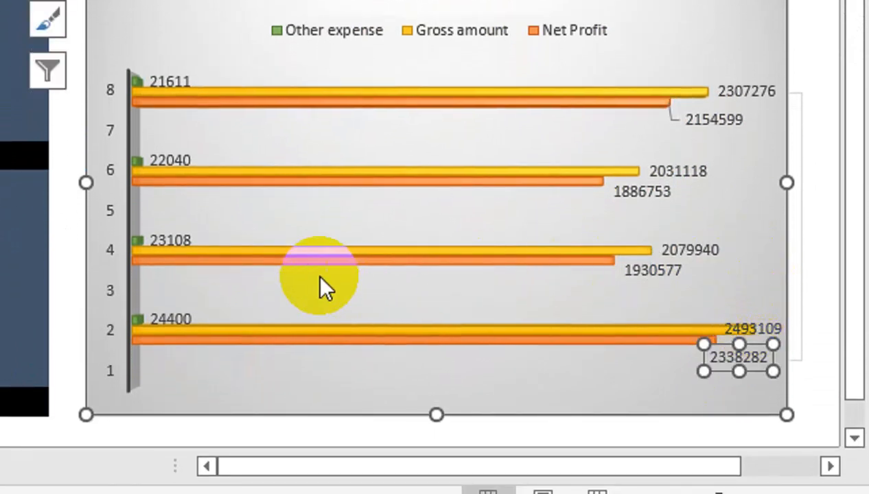
click(173, 317)
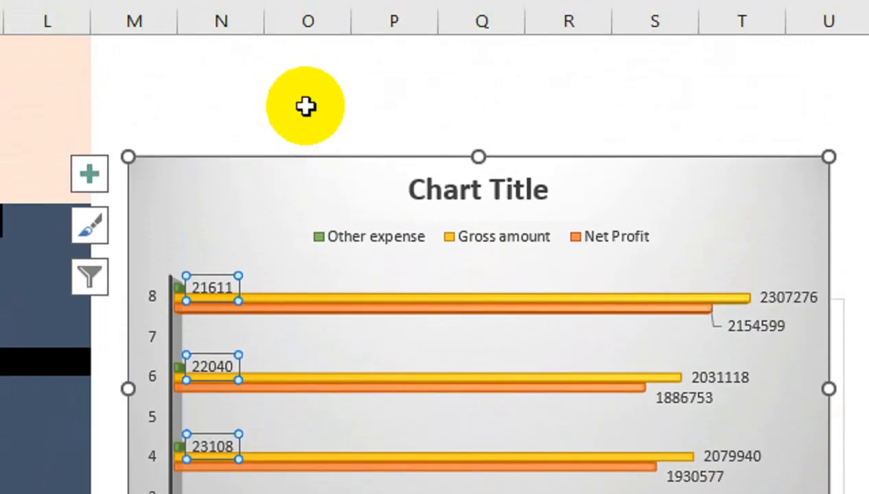
Replace the chart title's placeholder text with PROFIT AND LOSS.
click(305, 106)
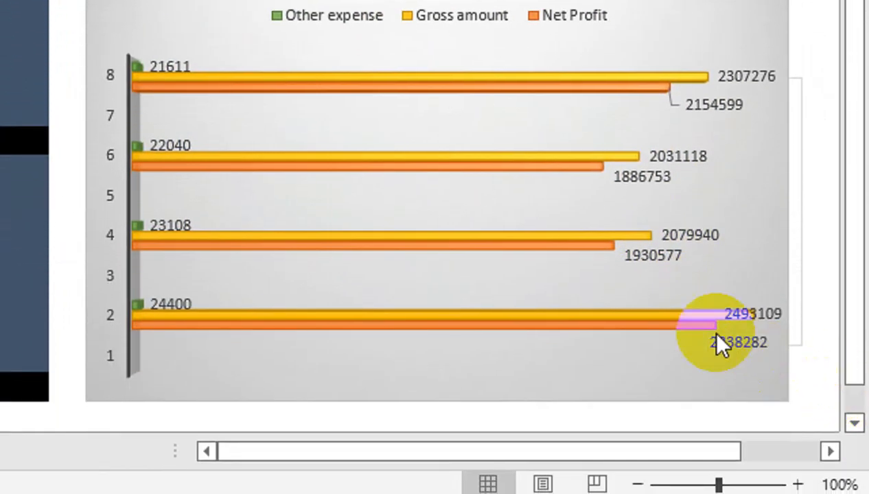
click(420, 122)
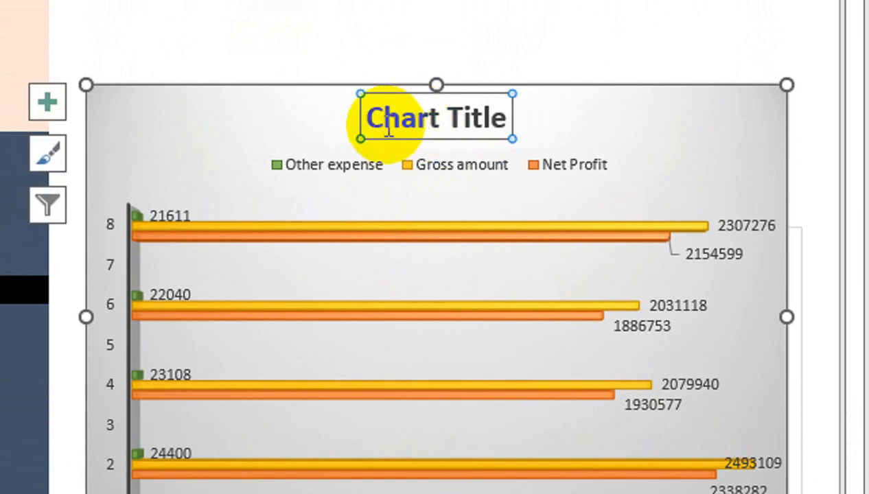
drag(503, 118, 334, 136)
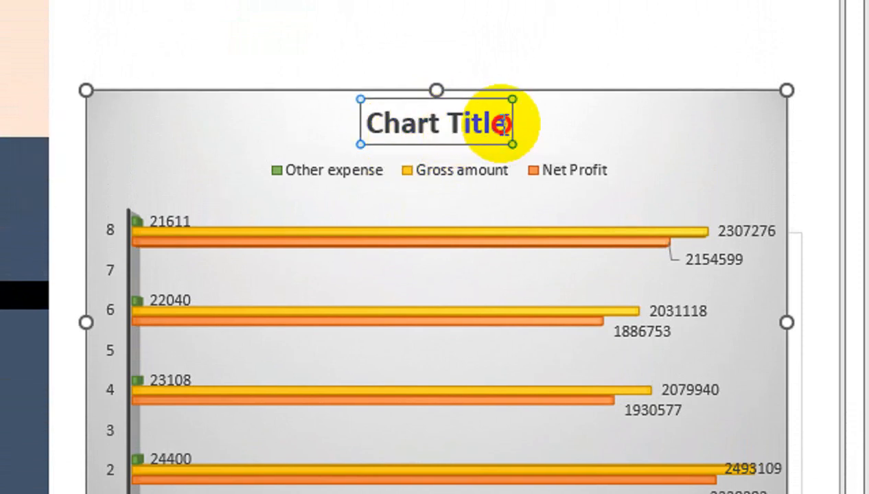
text(PROF)
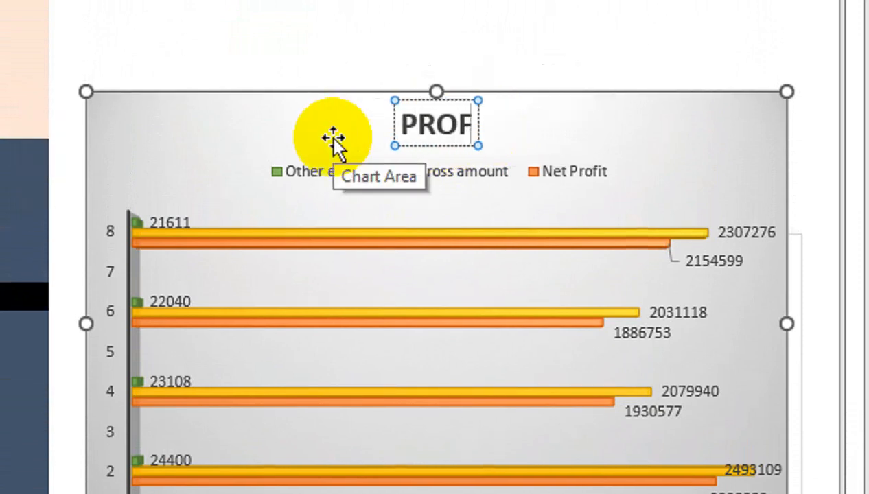
text(IT AND LOSSS)
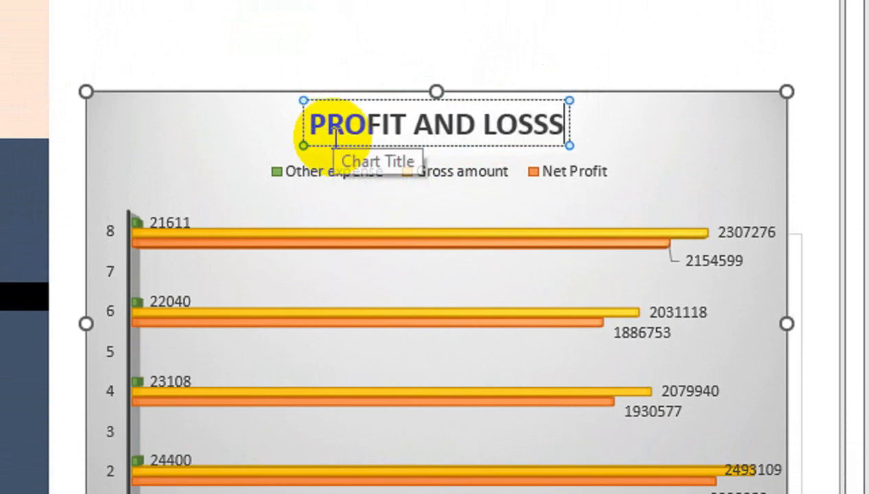
key(BackSpace)
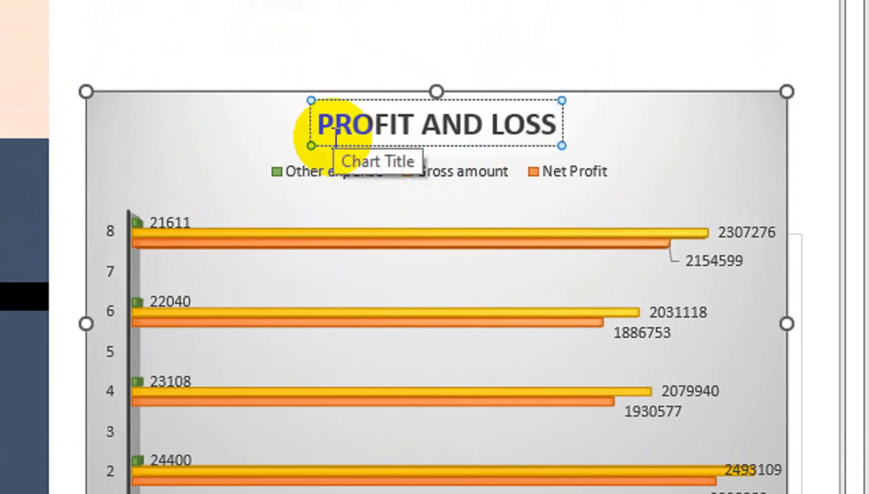
click(408, 41)
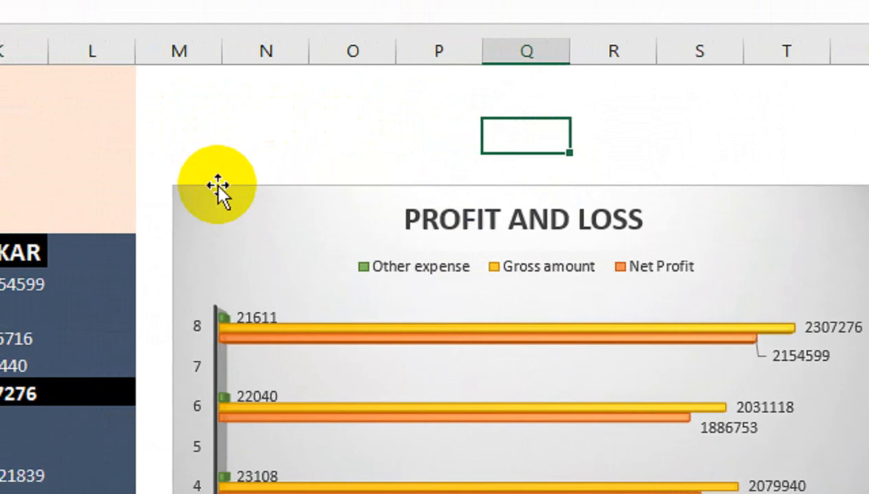
Widen the chart leftward so its edge meets the dark blue table at column M.
click(217, 187)
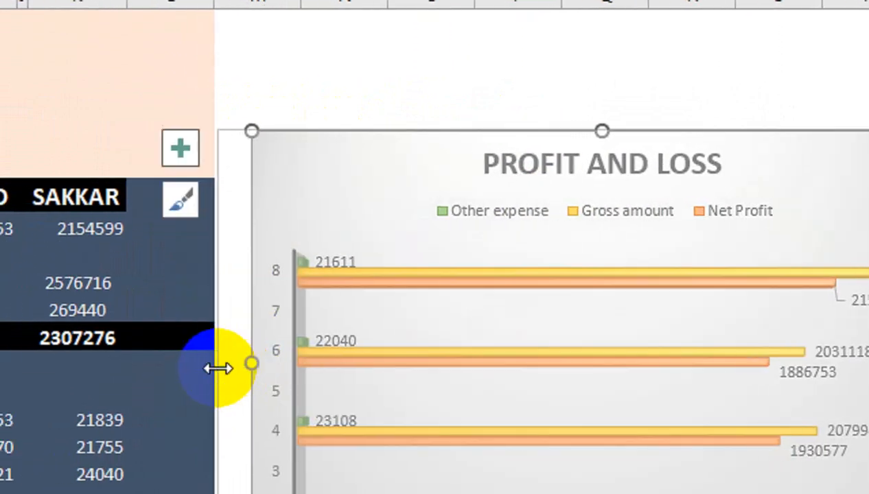
drag(225, 365, 192, 365)
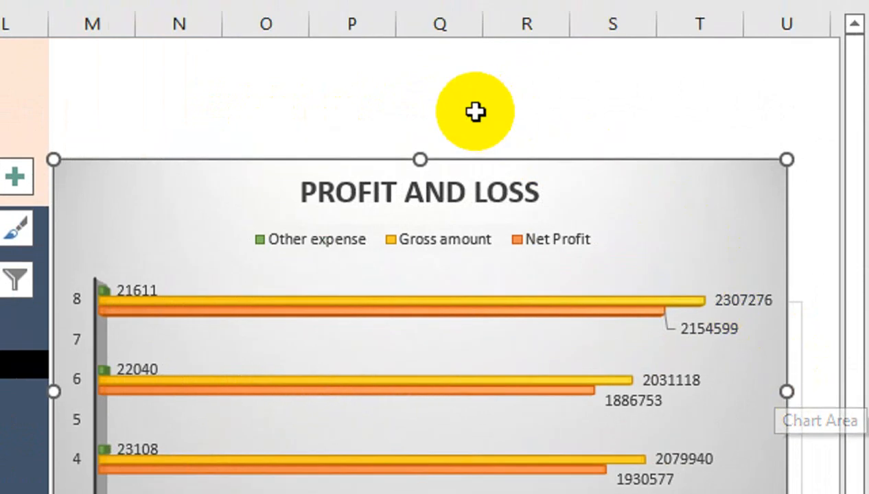
click(476, 112)
Copy the peach formatting of cell K1 across the blank rows above the chart, out to column U.
drag(220, 130, 367, 156)
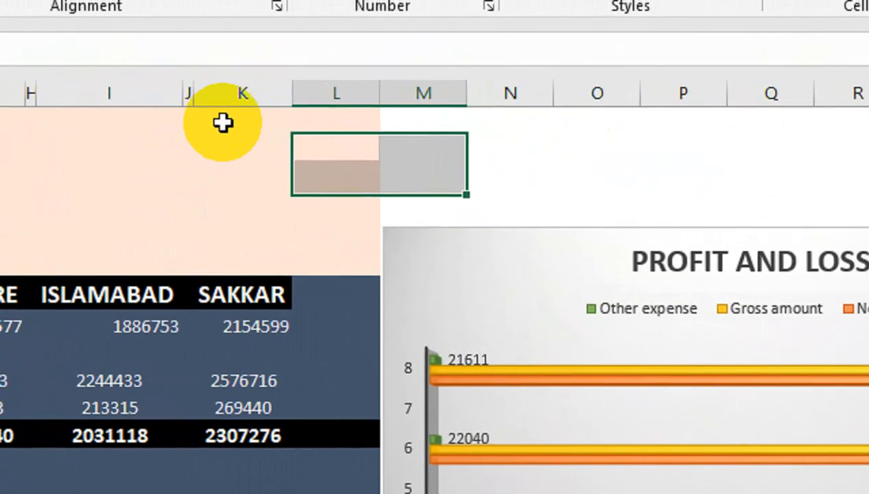
click(223, 123)
click(86, 149)
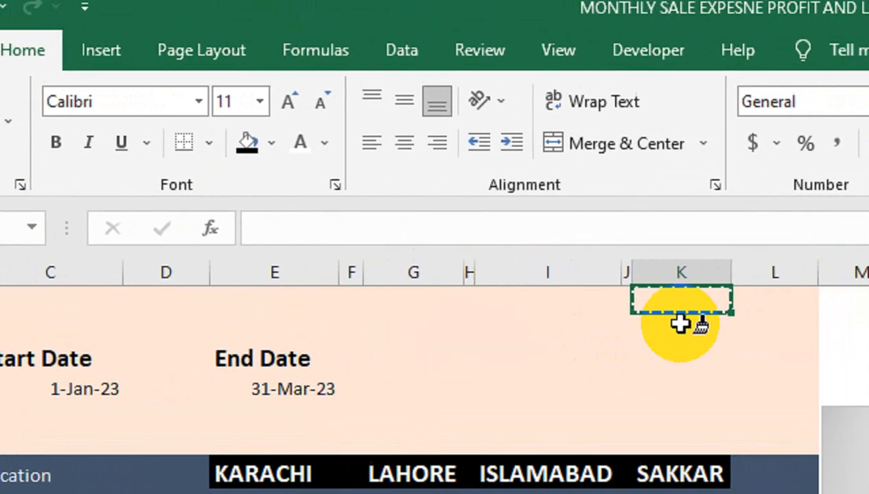
mouse_move(680, 324)
mouse_down()
mouse_move(868, 315)
mouse_move(868, 456)
mouse_up()
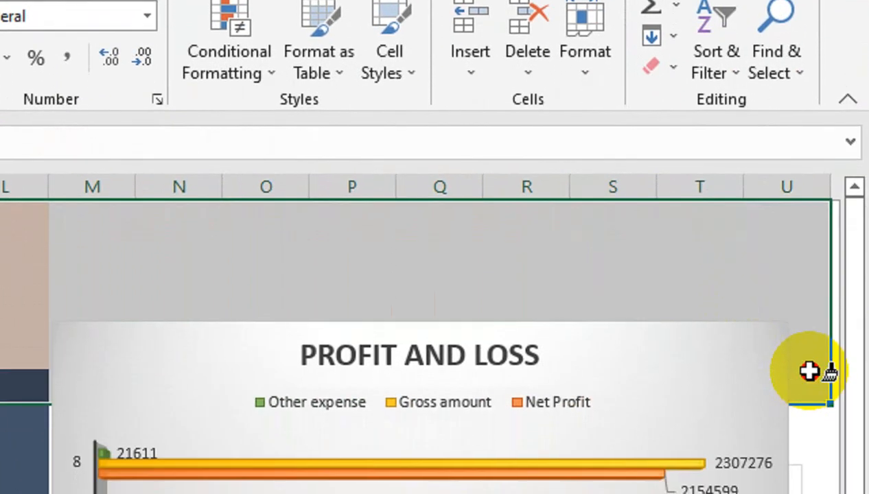
drag(809, 371, 808, 358)
click(665, 275)
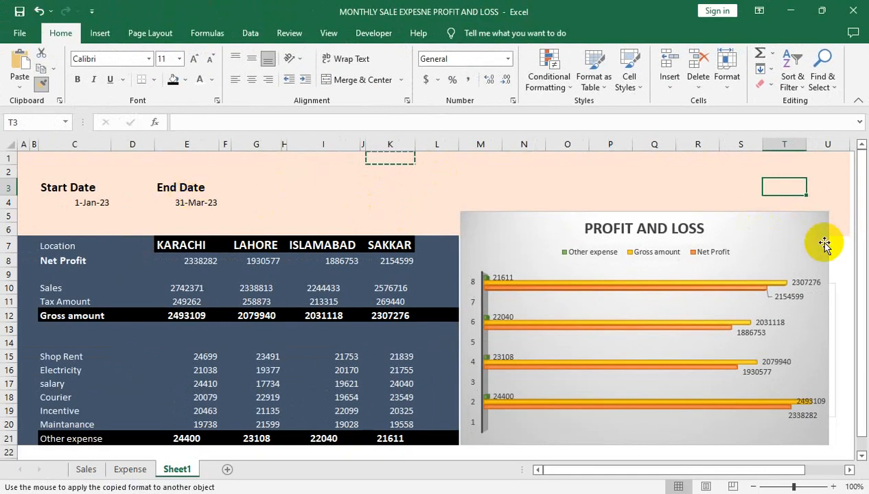
Extend the peach formatting beside and below the chart and across empty row 22, and stop format copying.
mouse_move(824, 244)
mouse_down()
mouse_move(834, 241)
mouse_move(640, 388)
mouse_move(472, 413)
mouse_move(393, 439)
mouse_move(194, 440)
mouse_move(460, 447)
mouse_move(200, 471)
mouse_move(116, 429)
mouse_move(59, 430)
mouse_move(58, 416)
mouse_up()
scroll(58, 416, up, 1)
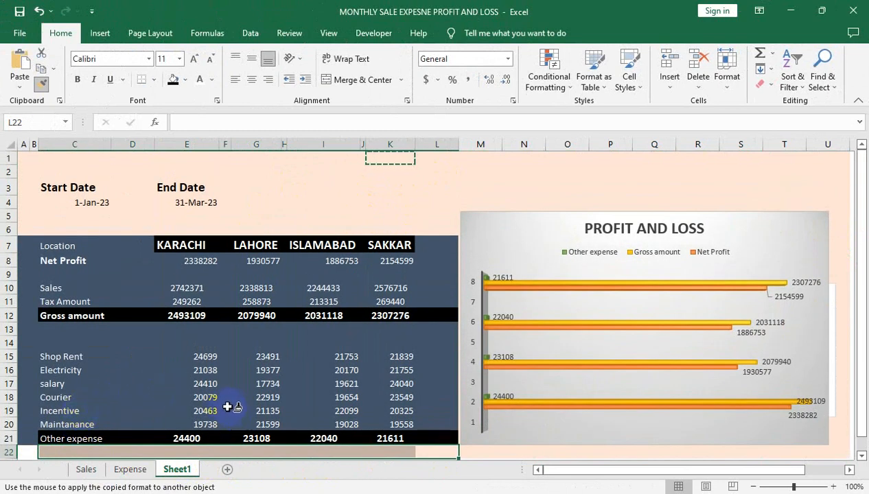
click(41, 83)
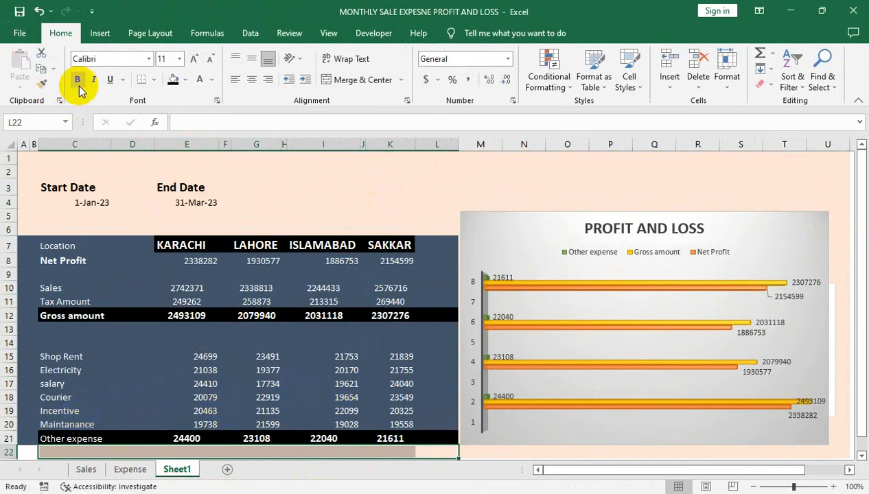
Delete the empty row 22 between Other expense and Total Expense.
scroll(176, 336, down, 1)
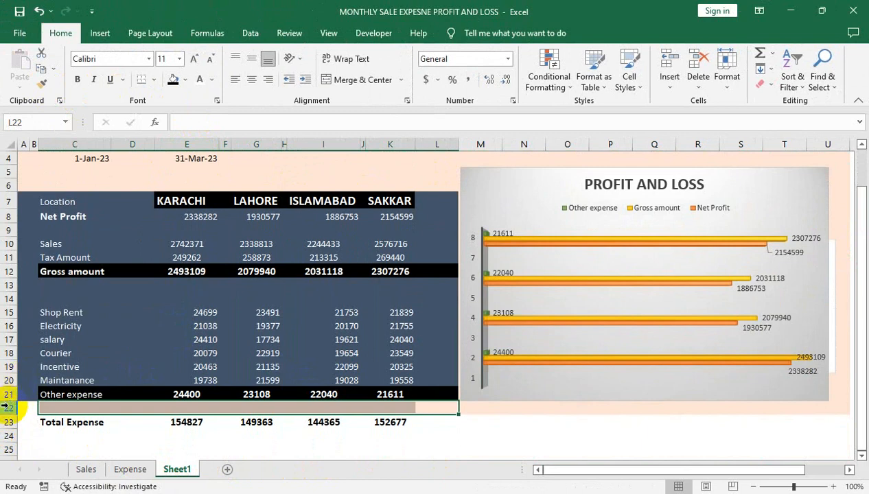
right_click(7, 407)
click(55, 311)
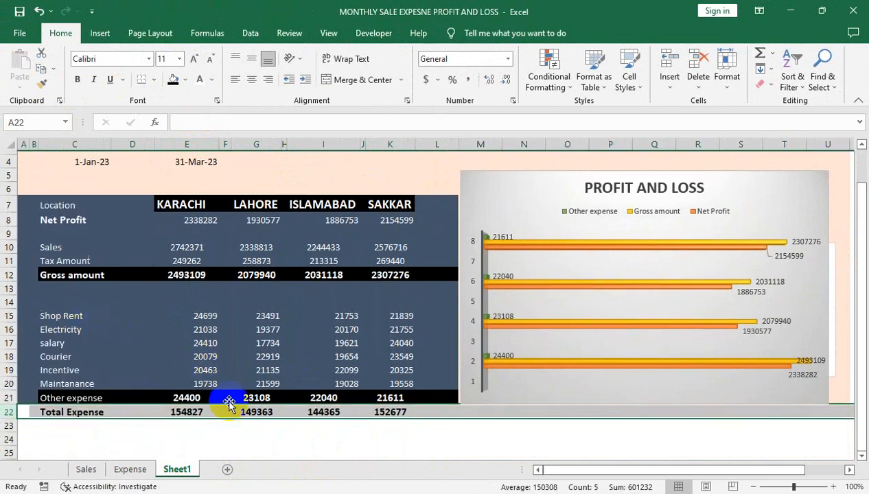
scroll(229, 405, up, 1)
click(240, 398)
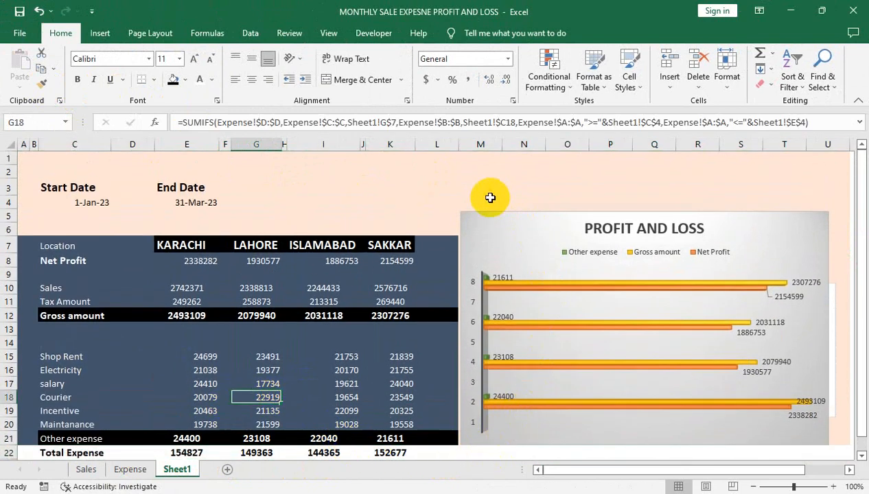
Copy the peach formatting of cell M2 across the Total Expense row, from column A to the chart's far edge.
click(481, 172)
click(42, 86)
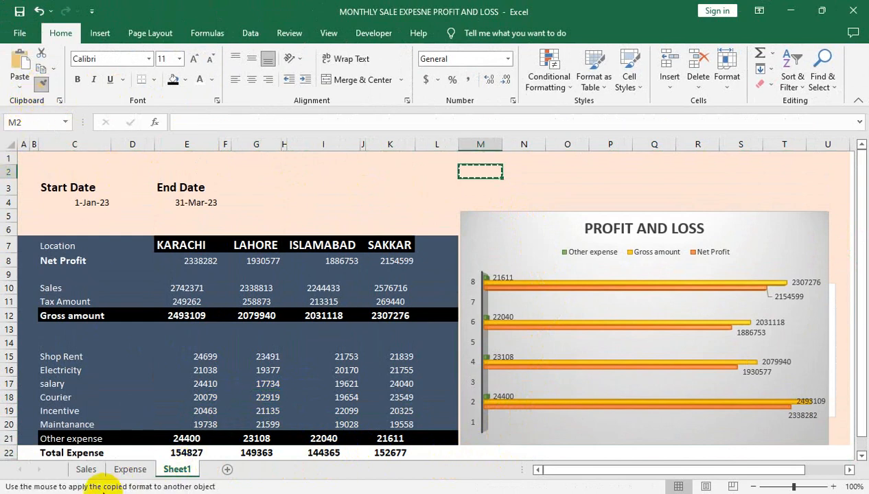
drag(28, 454, 828, 449)
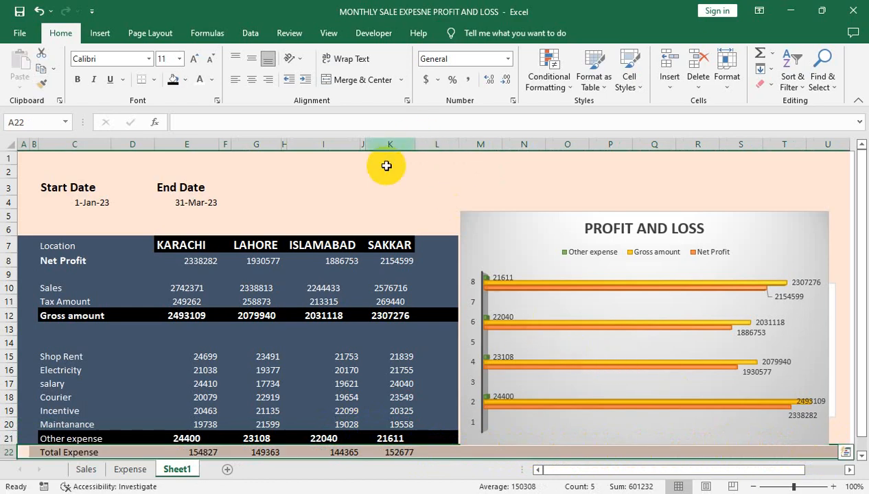
click(336, 215)
Change the months argument of the EOMONTH formula in cell E4 so the End Date is 31-Jan-23.
click(158, 190)
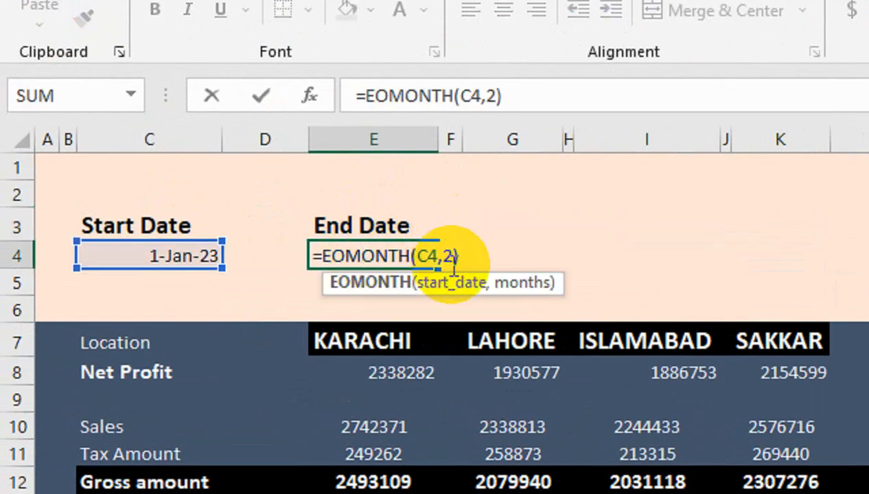
click(219, 209)
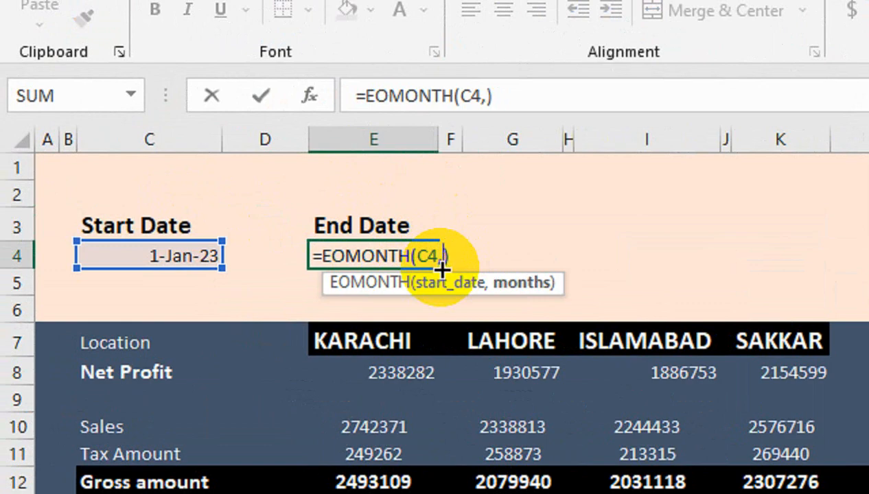
key(Return)
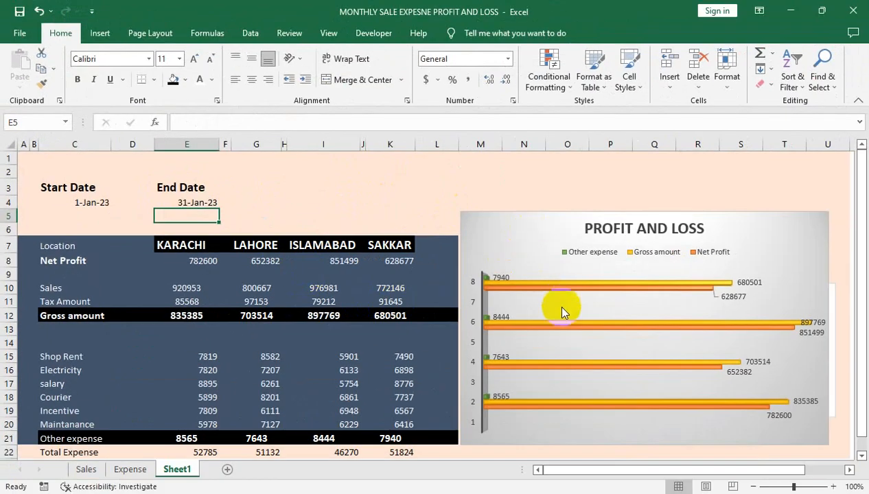
click(346, 260)
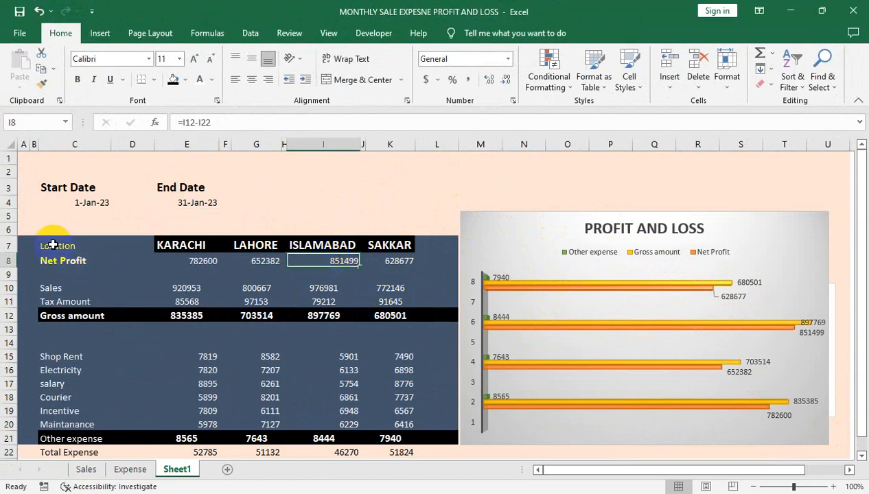